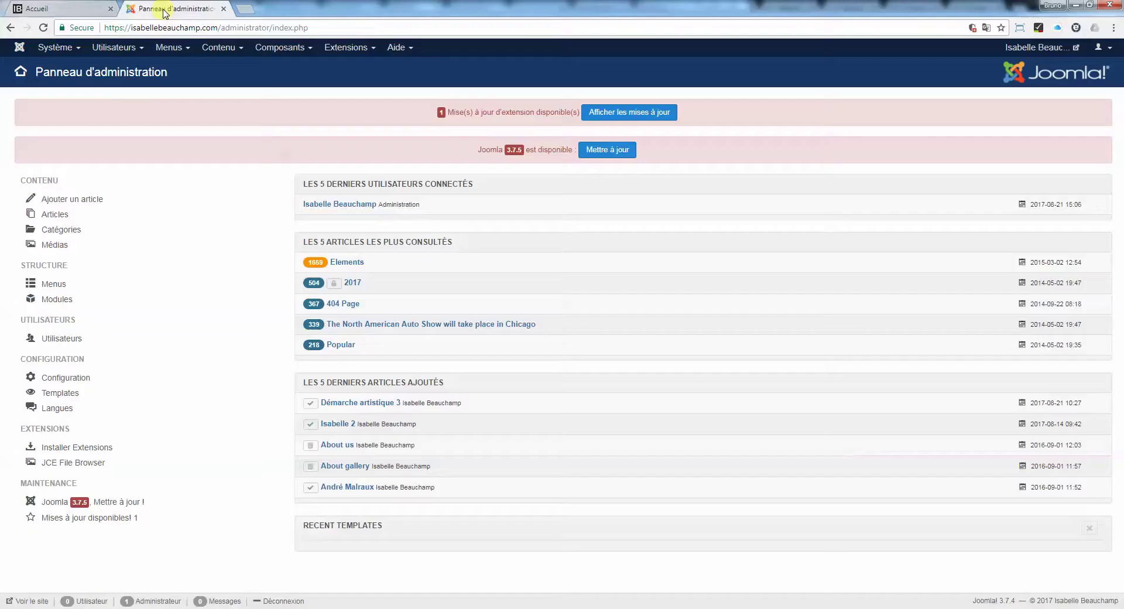
# Open the article list, look through its entries and compare it with the public home page
pyautogui.click(220, 49)
pyautogui.click(232, 67)
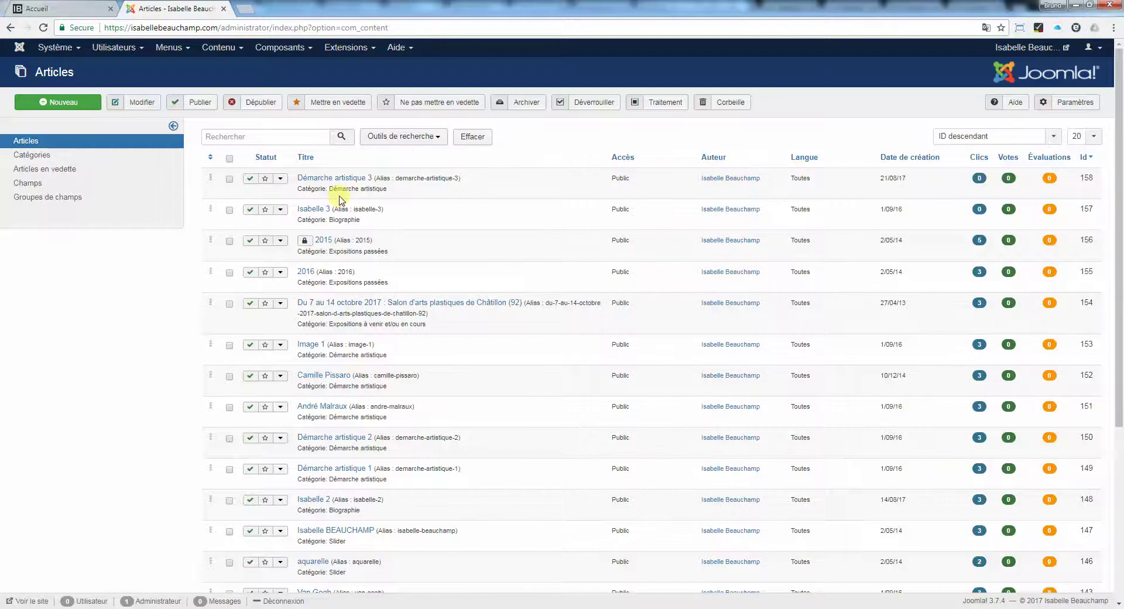
pyautogui.scroll(-5, 339, 200)
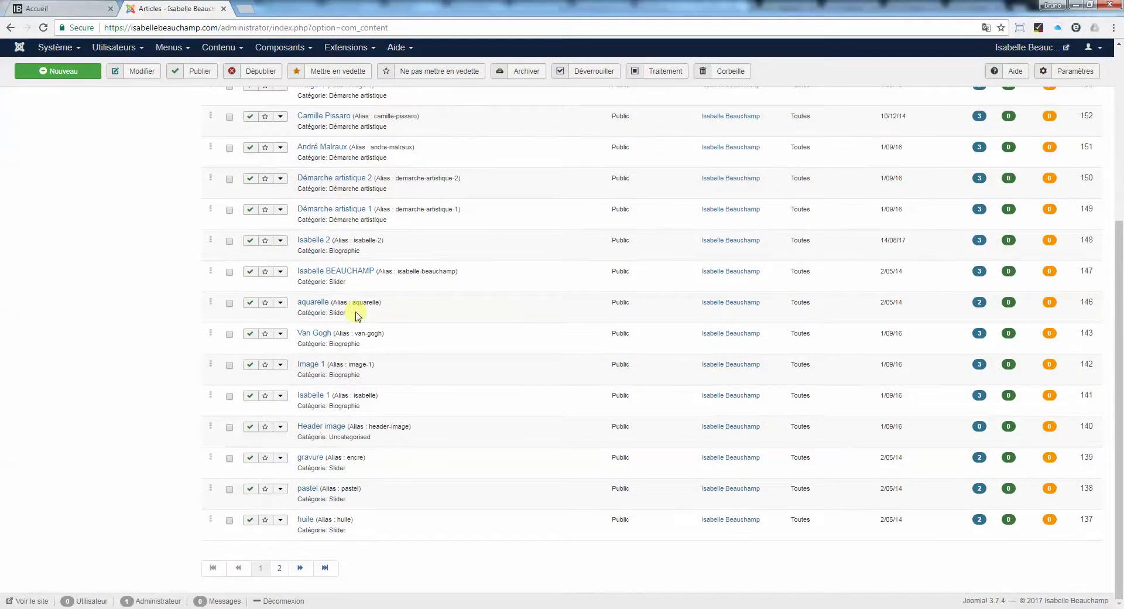
pyautogui.scroll(5, 351, 301)
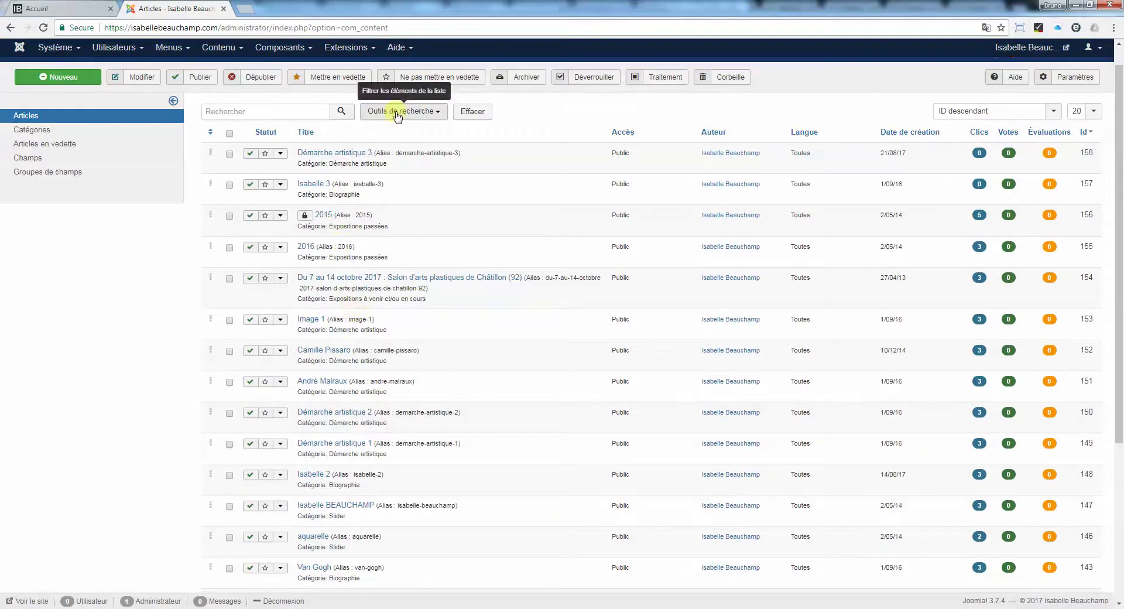
pyautogui.click(70, 9)
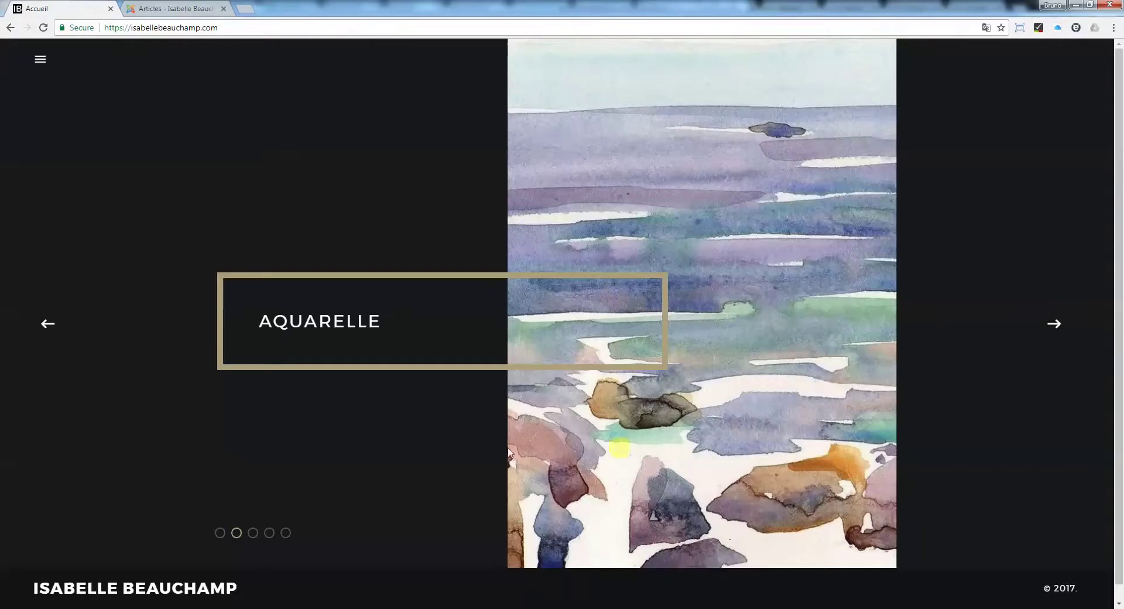
pyautogui.click(178, 9)
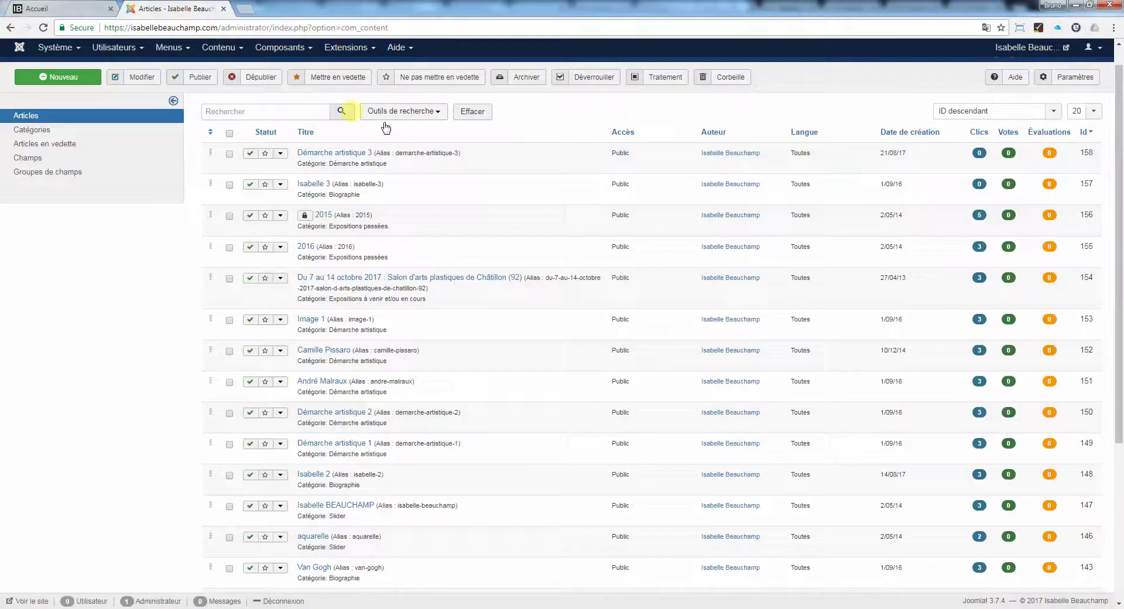
# Filter the article list by the Slider category
pyautogui.click(413, 111)
pyautogui.click(448, 139)
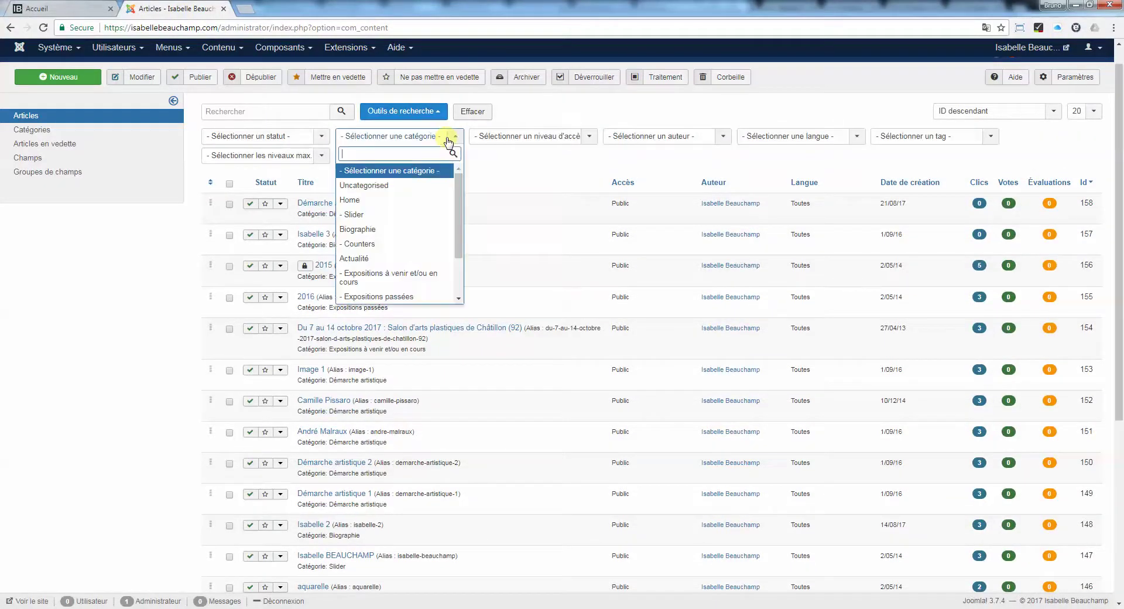
pyautogui.click(361, 216)
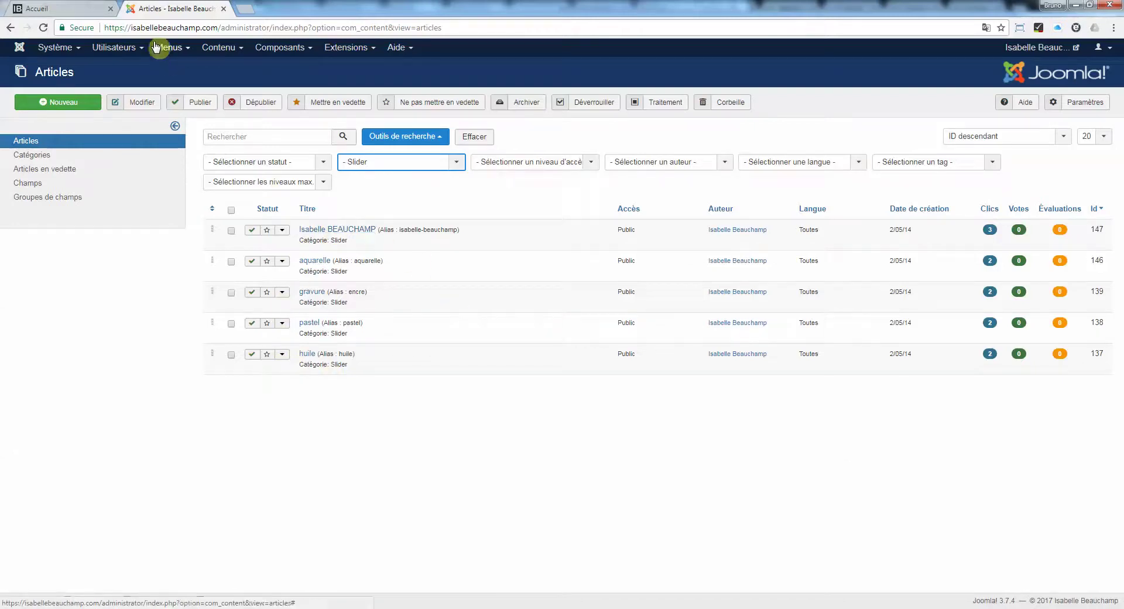
# View the current slide on the public home page and open the matching aquarelle article for editing
pyautogui.click(75, 8)
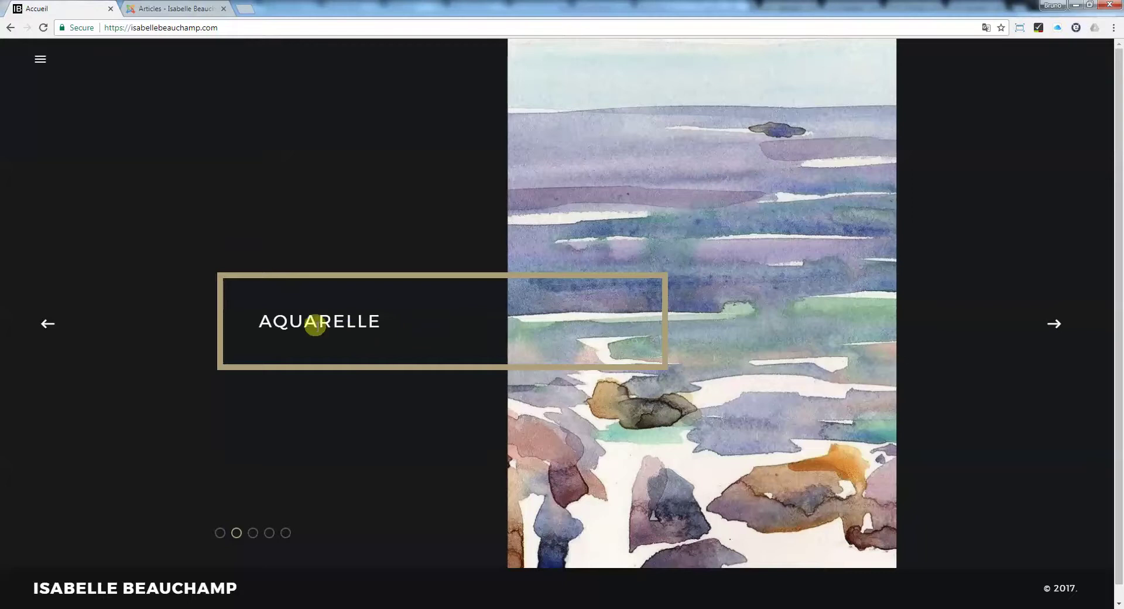
pyautogui.click(178, 8)
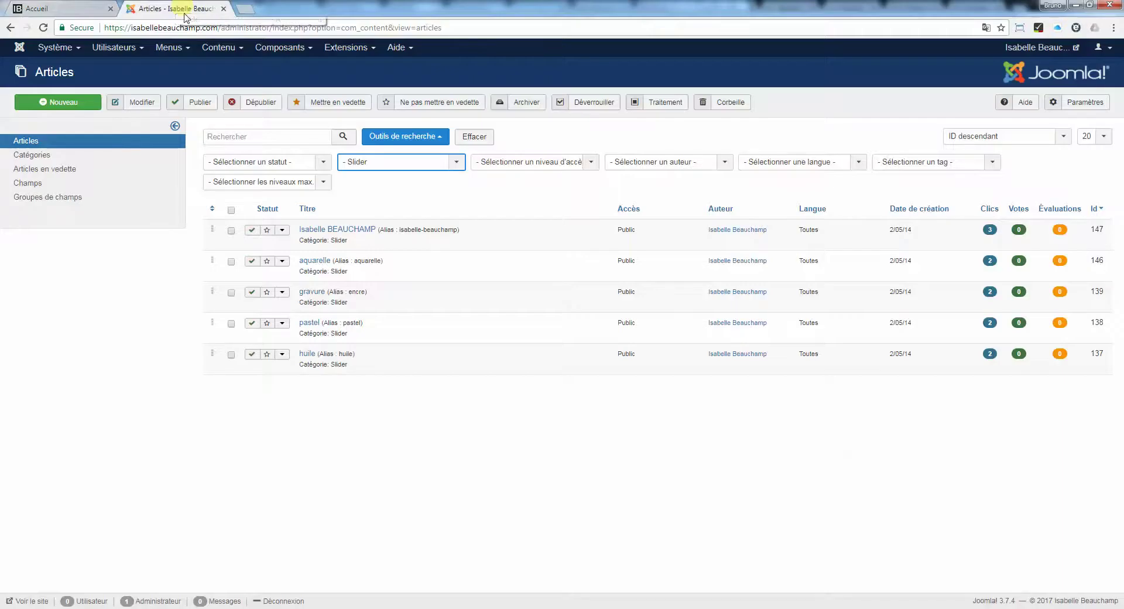
pyautogui.click(307, 260)
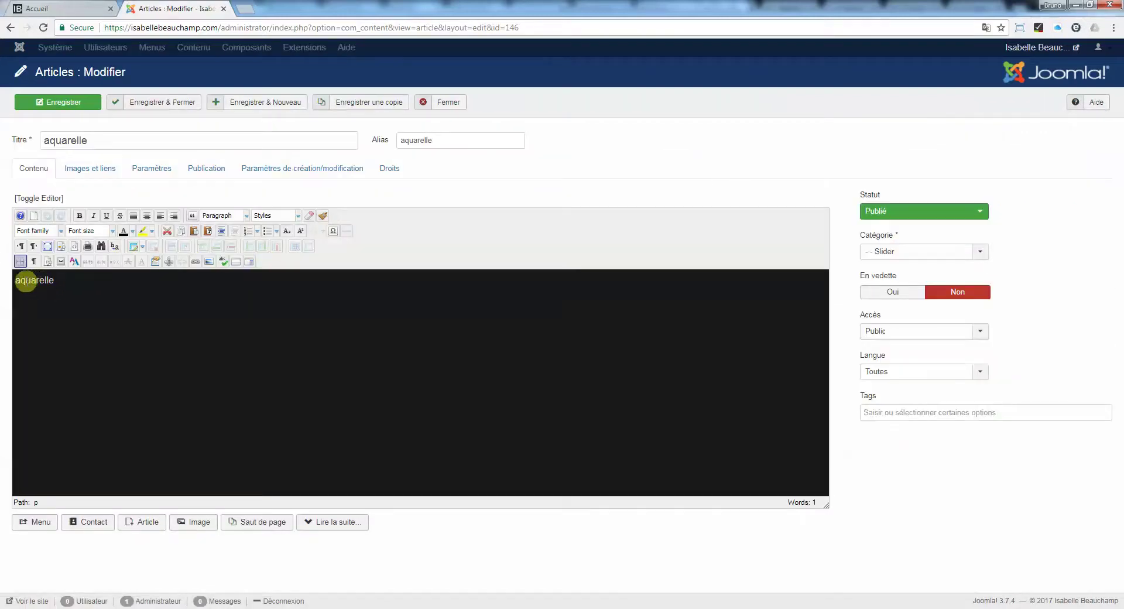
# Compare the aquarelle article's text in the visual editor and in its HTML source with the caption on the home page slide
pyautogui.moveTo(26, 282); pyautogui.dragTo(61, 284)
pyautogui.click(37, 294)
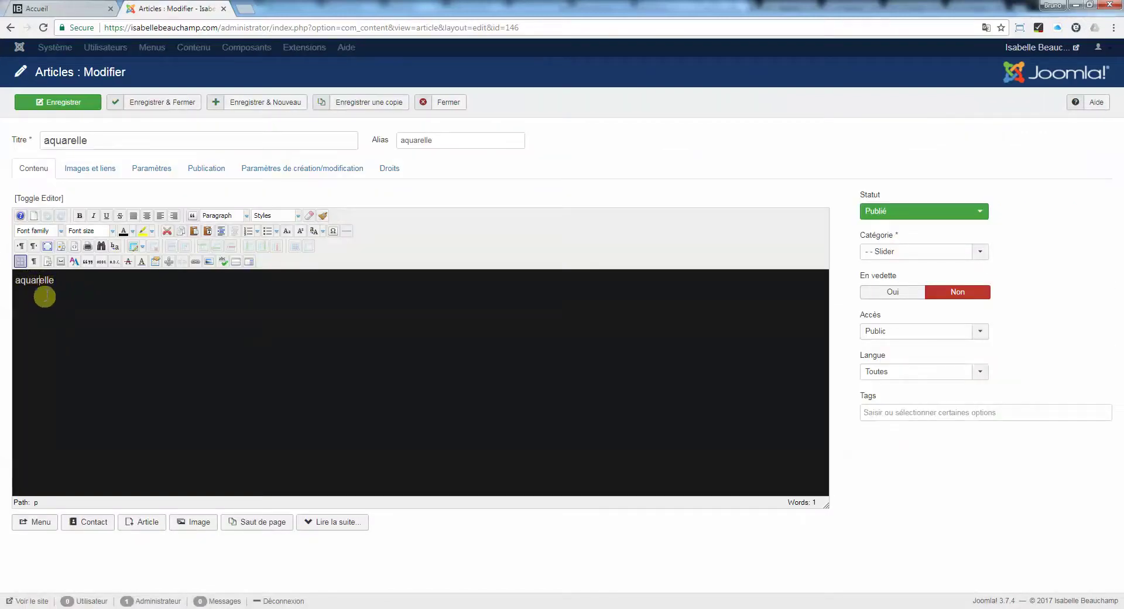
pyautogui.click(45, 199)
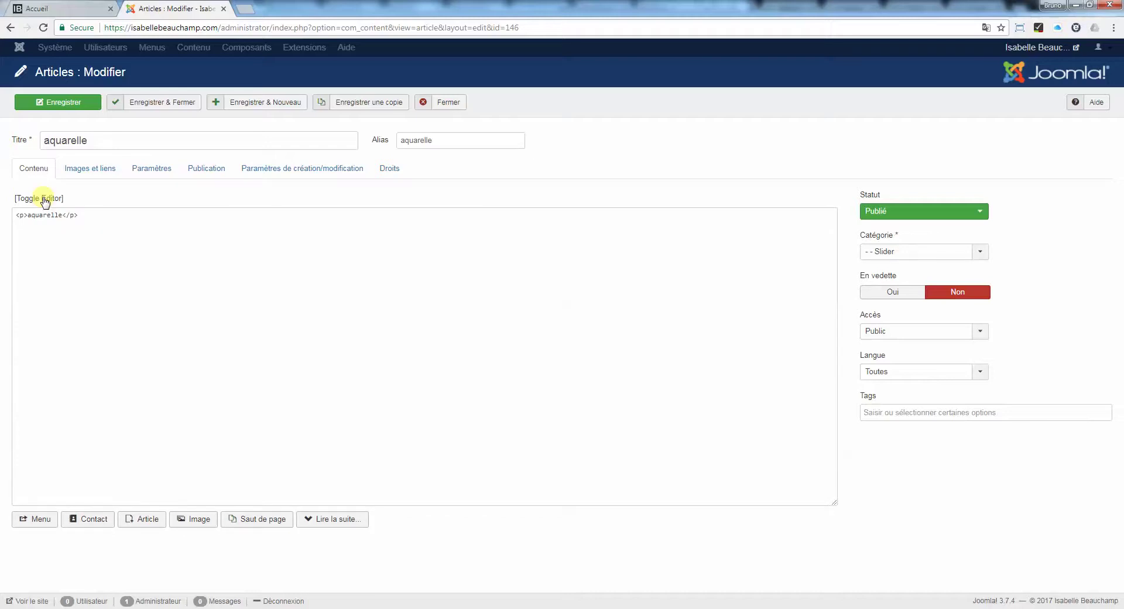
pyautogui.click(45, 199)
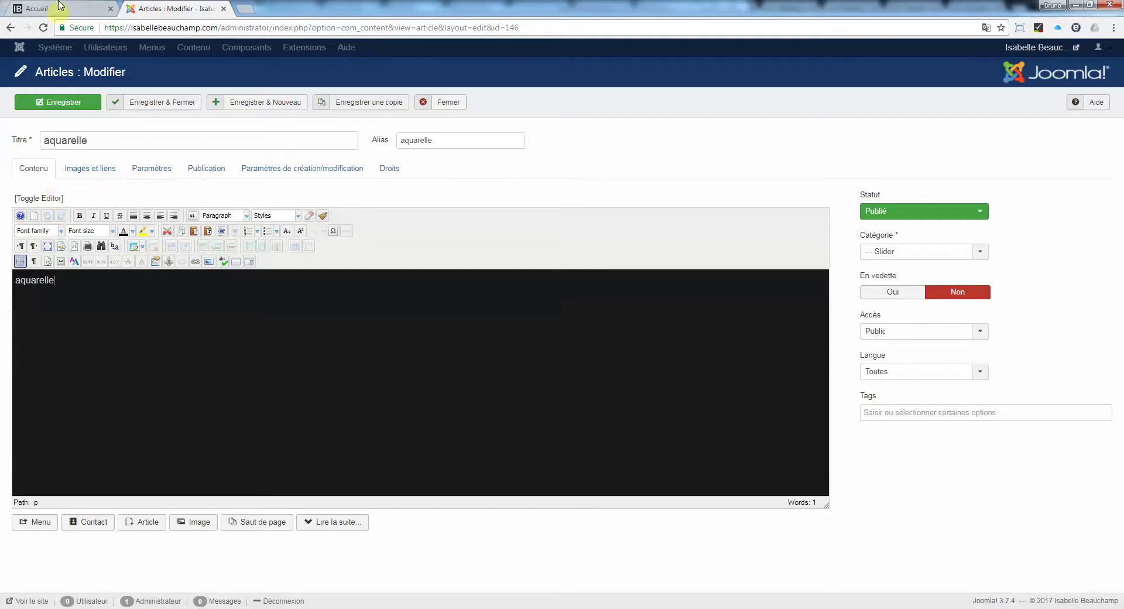
pyautogui.click(41, 198)
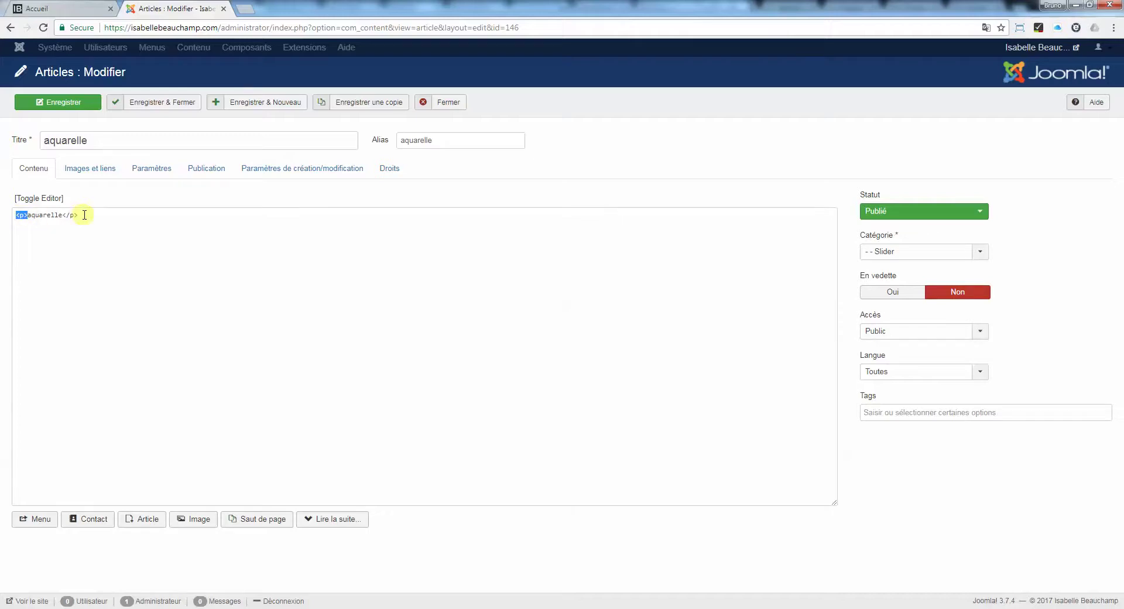
pyautogui.click(61, 11)
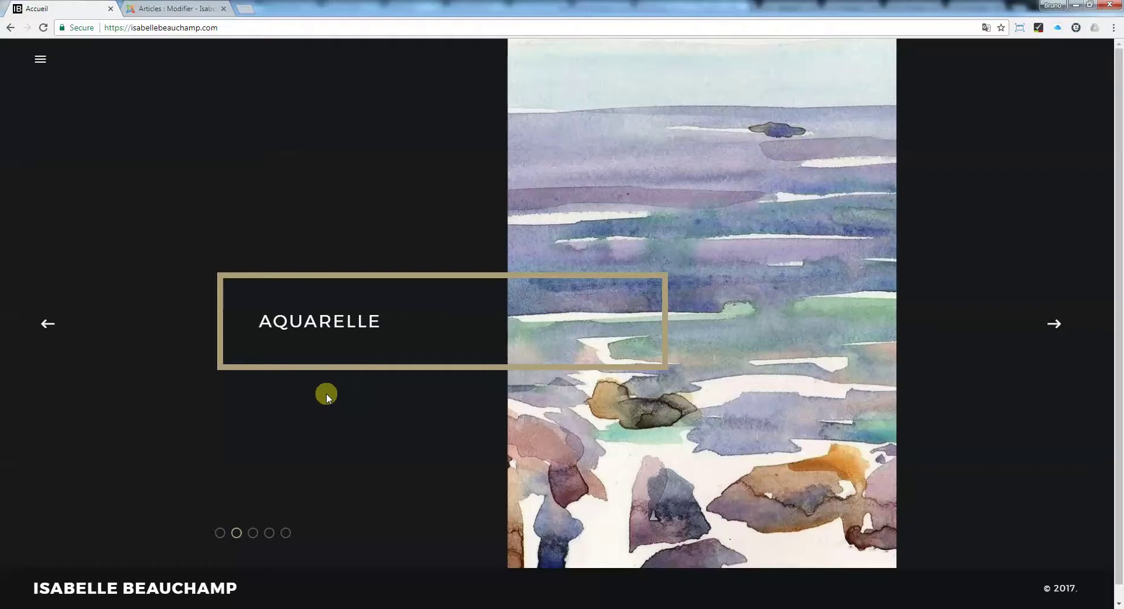
pyautogui.click(159, 9)
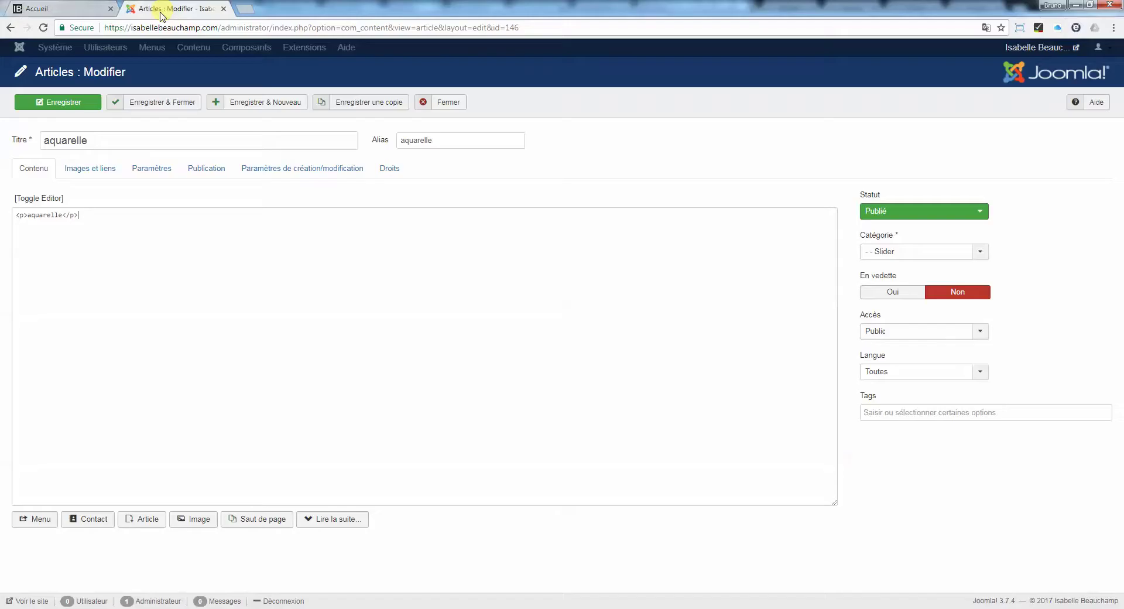
# Remove the paragraph tags around "aquarelle" in the article's HTML source and save the article
pyautogui.click(37, 200)
pyautogui.click(36, 199)
pyautogui.moveTo(29, 215); pyautogui.dragTo(5, 220)
pyautogui.press('Delete')
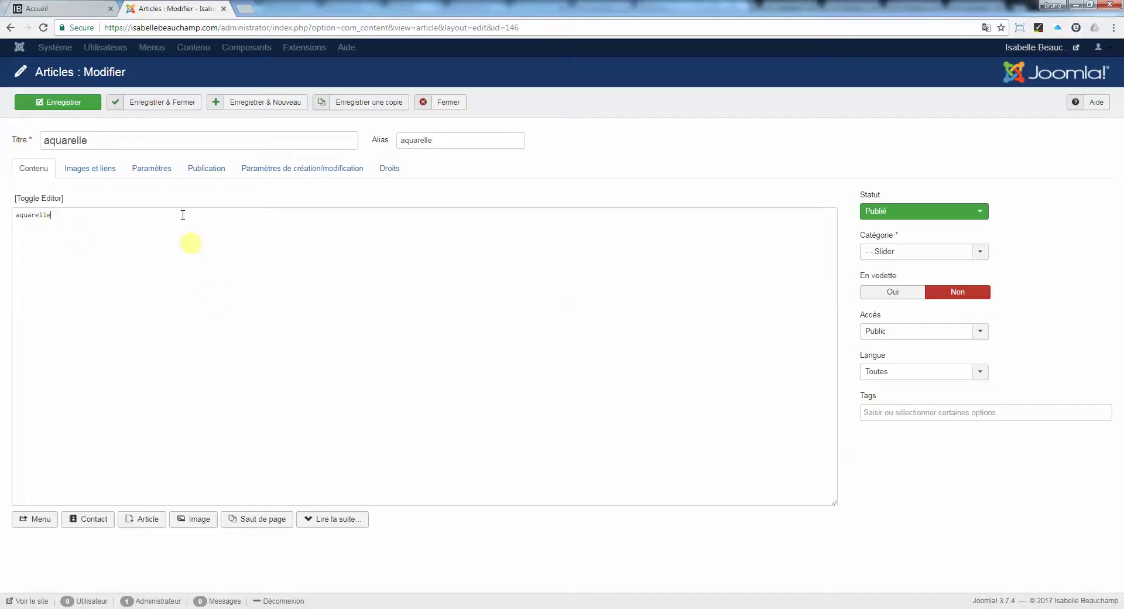
pyautogui.click(78, 108)
pyautogui.rightClick(78, 108)
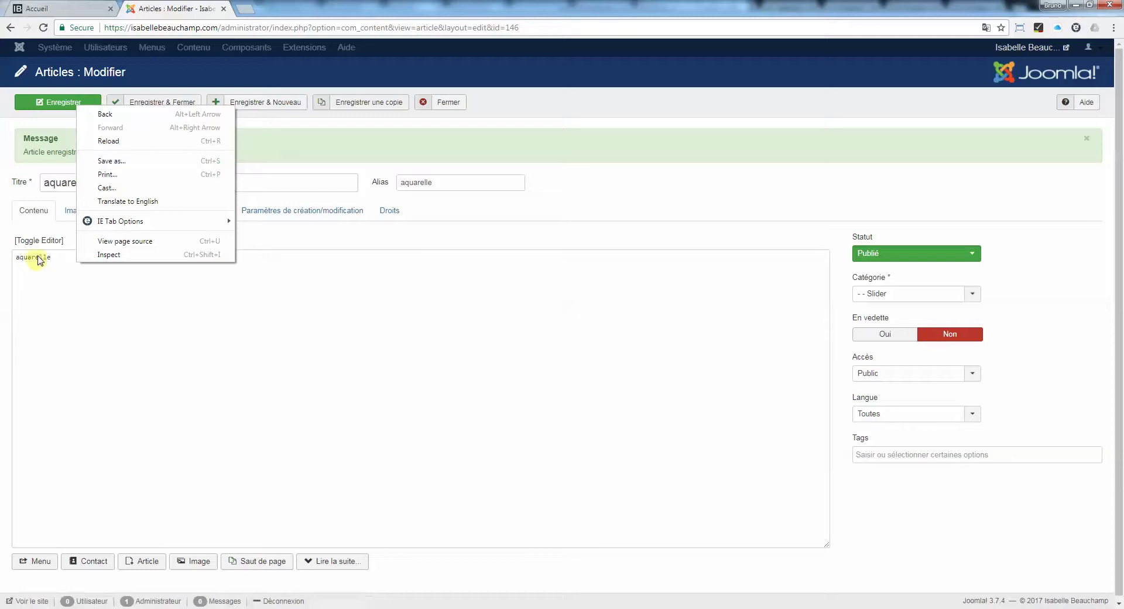
pyautogui.click(39, 258)
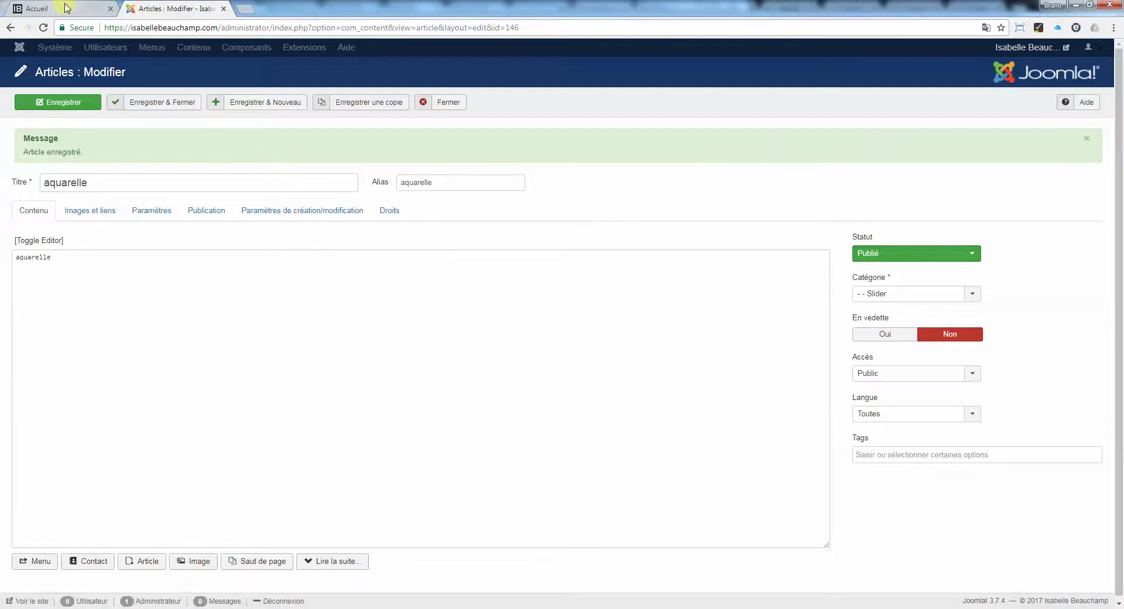
# Check the caption of the aquarelle slide on the public home page against the saved article text
pyautogui.click(42, 9)
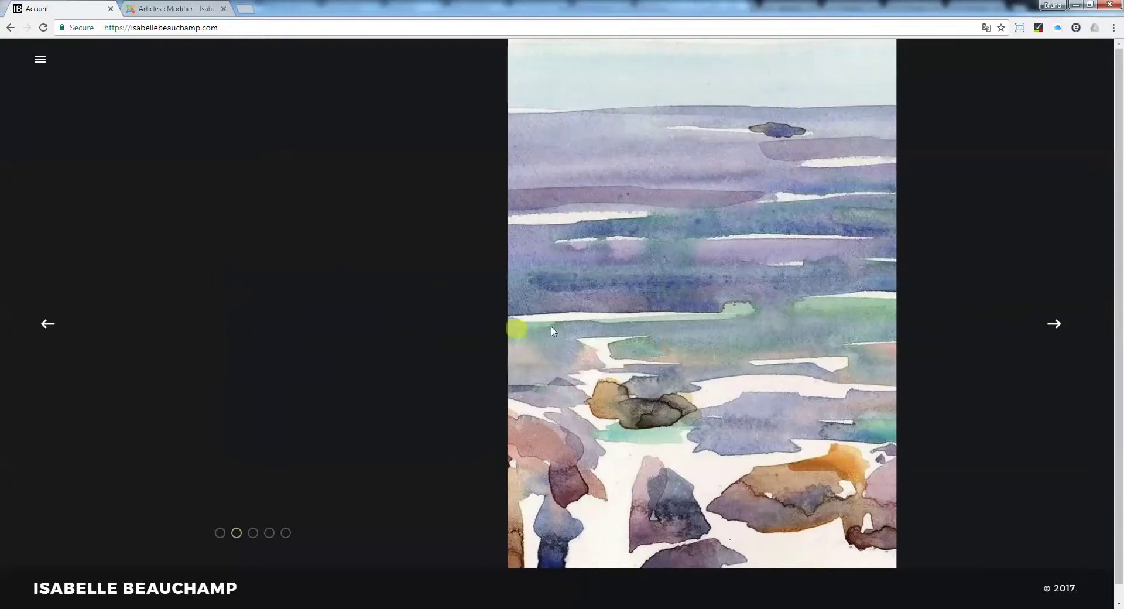
pyautogui.click(176, 10)
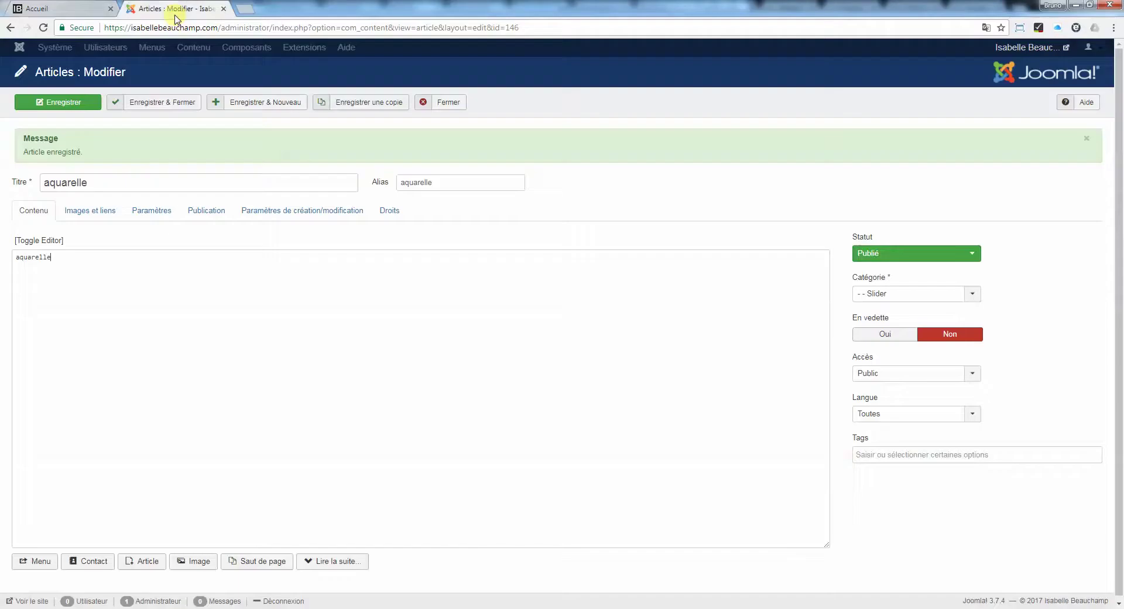
pyautogui.click(35, 258)
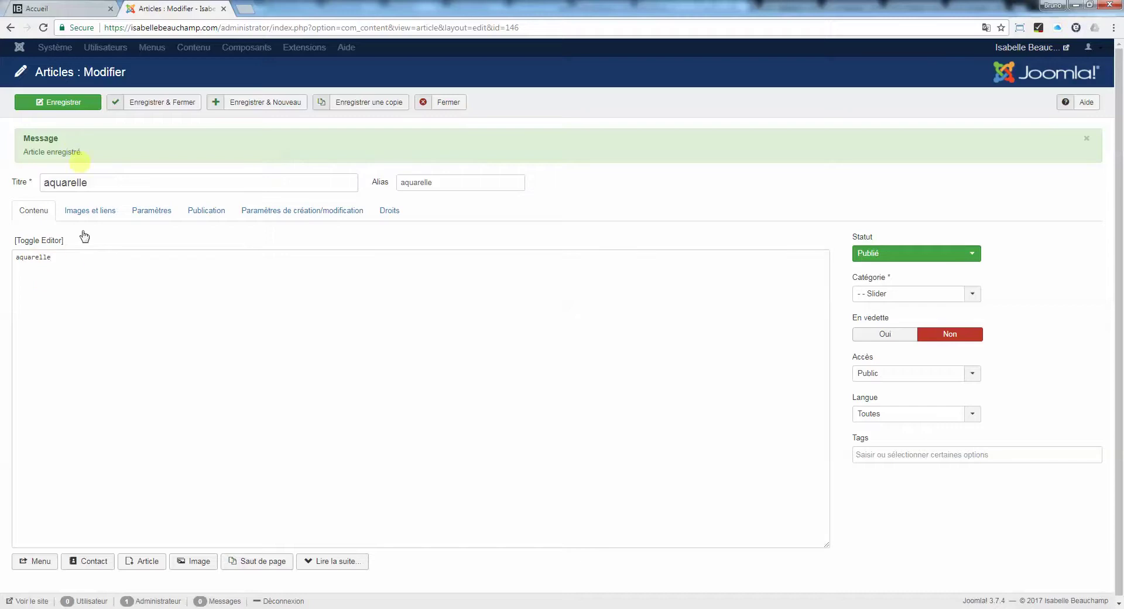
pyautogui.click(75, 13)
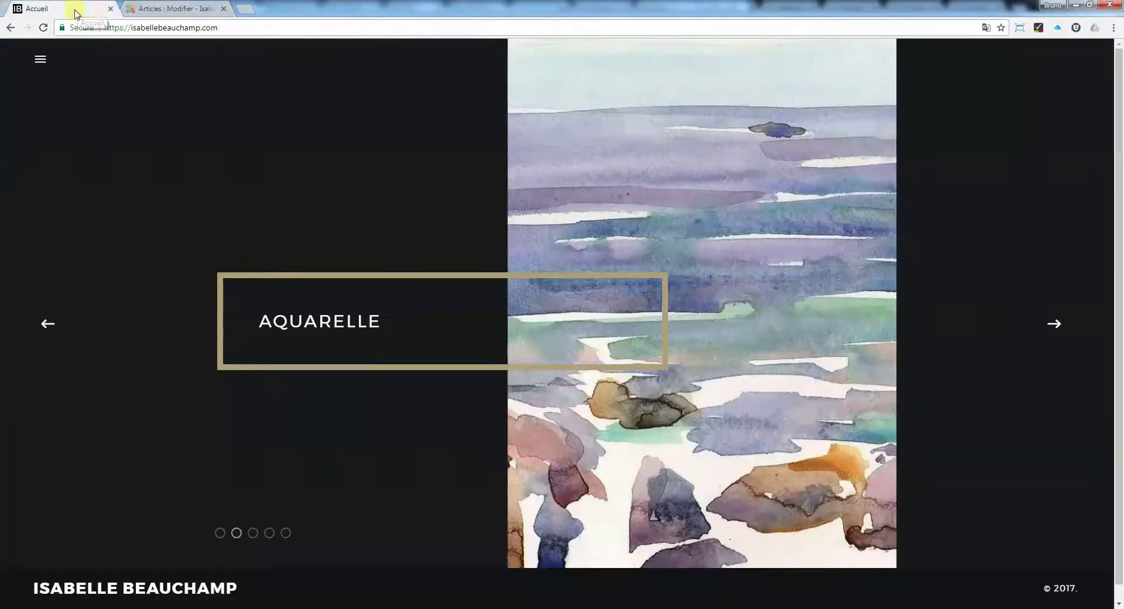
pyautogui.click(146, 8)
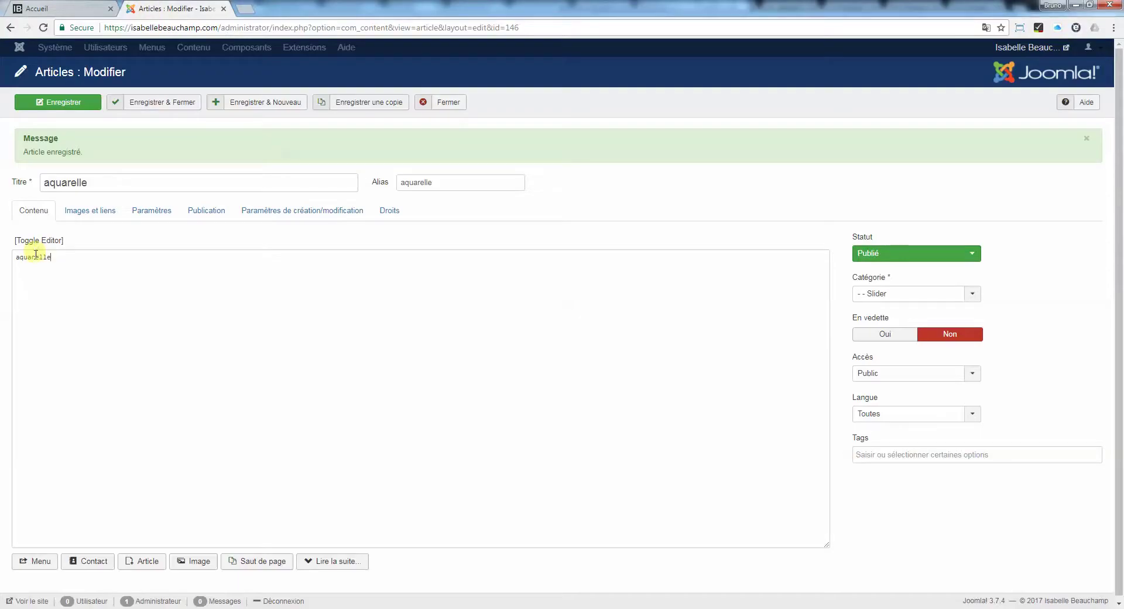
# Show the aquarelle article's image settings and browse the files available for its full article image
pyautogui.click(91, 213)
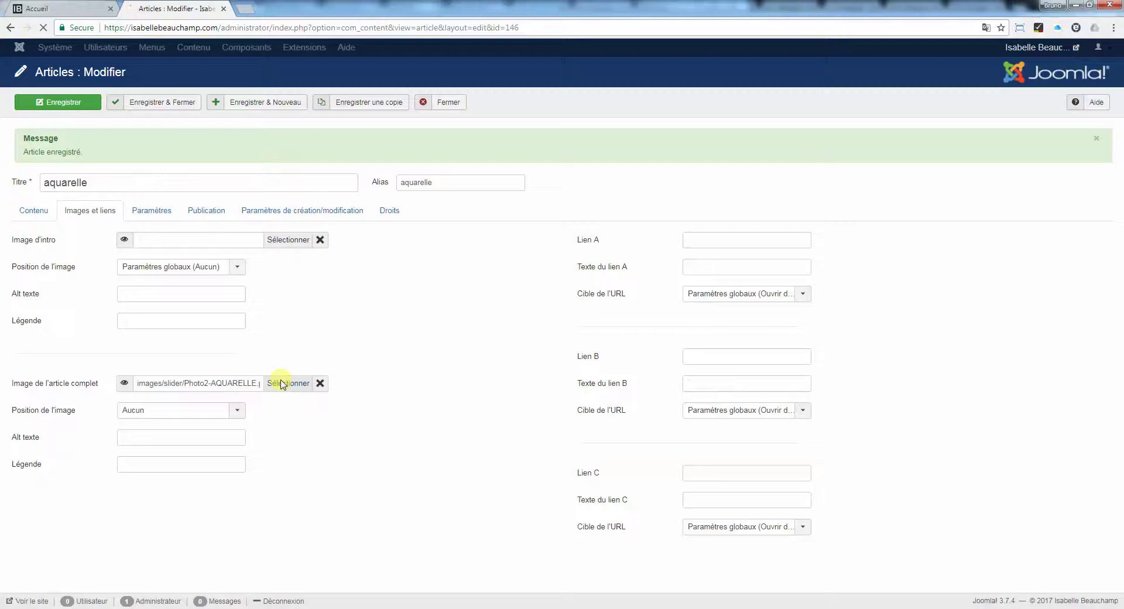
pyautogui.click(282, 384)
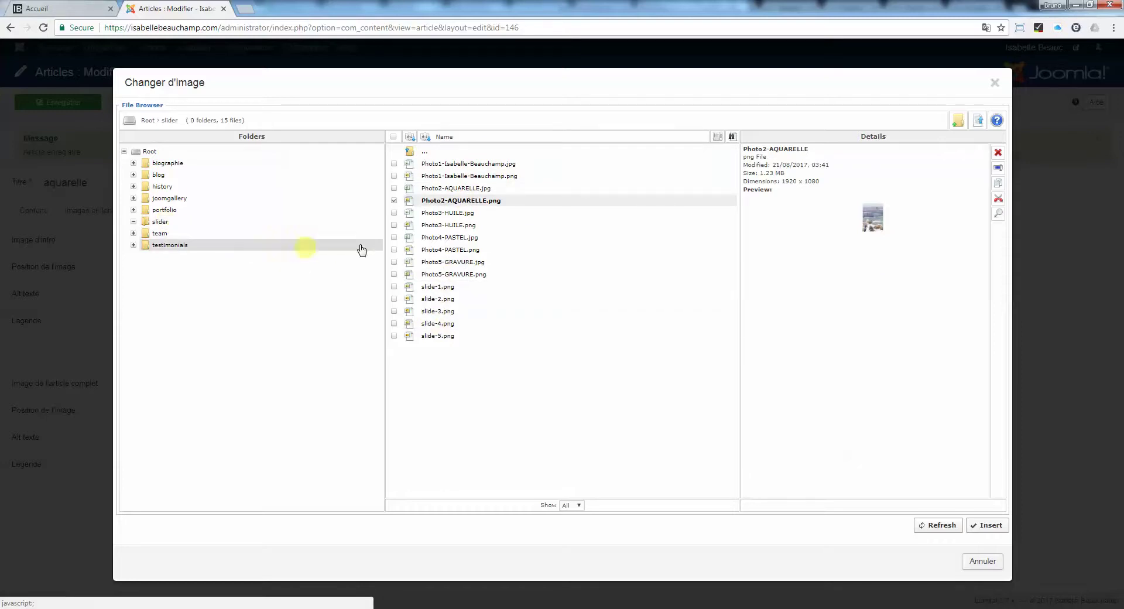
# Queue the picture 00187_1024.jpg for upload to the slider folder and close the upload window without sending it
pyautogui.click(977, 121)
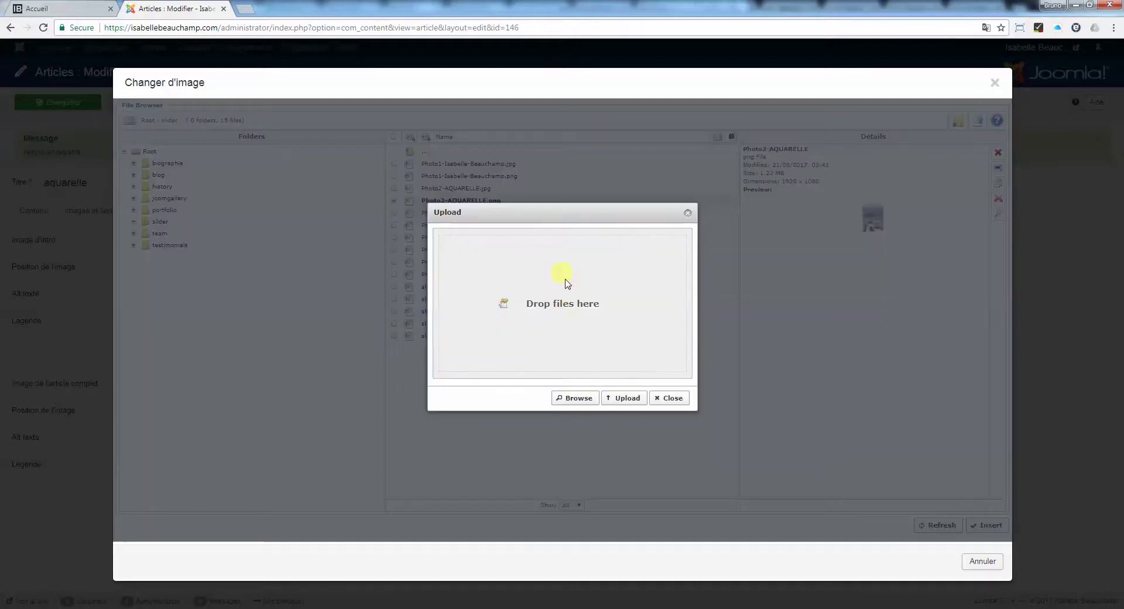
pyautogui.click(575, 397)
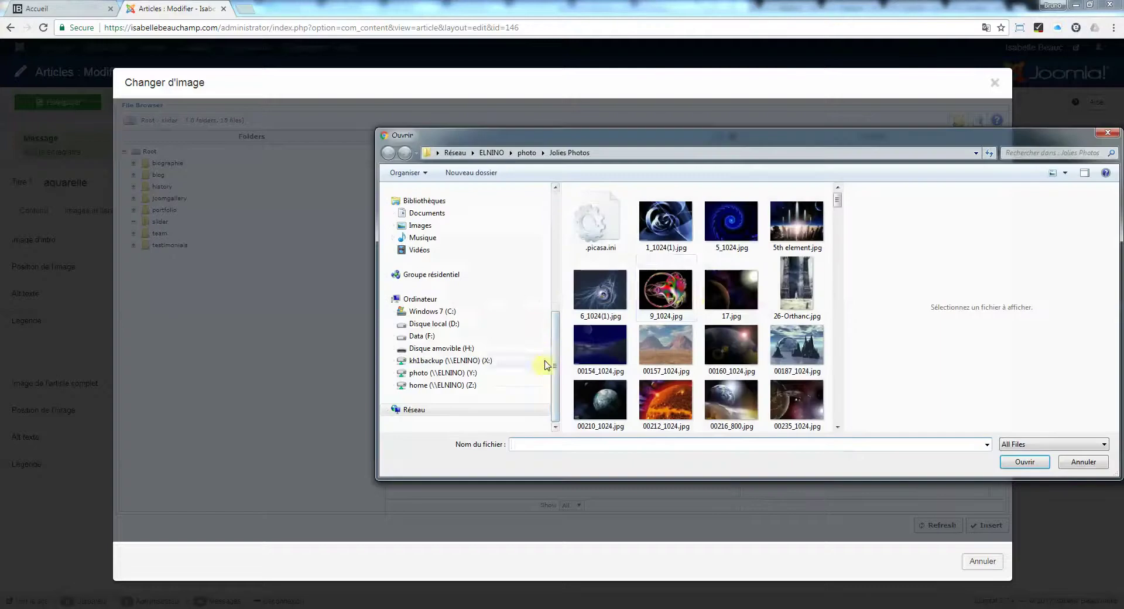
pyautogui.click(796, 290)
pyautogui.click(738, 346)
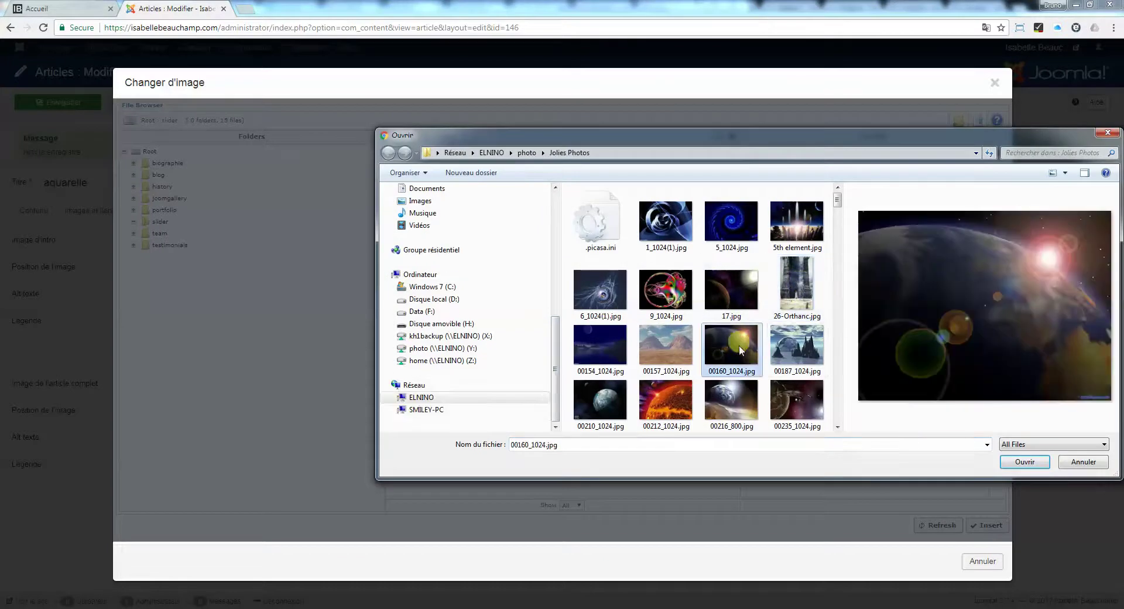
pyautogui.click(794, 355)
pyautogui.click(1024, 462)
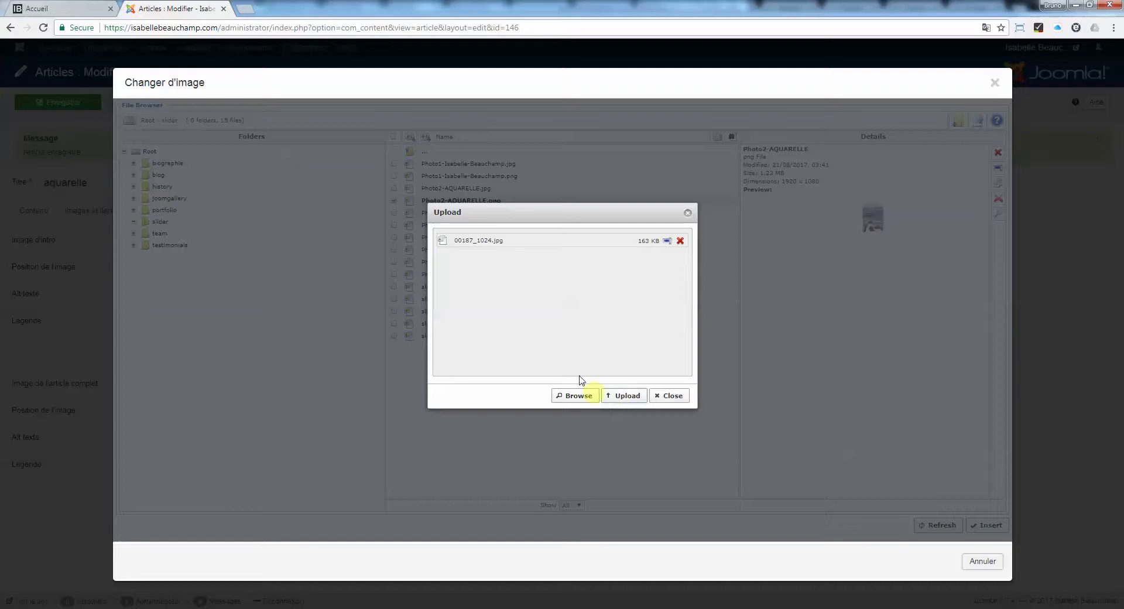
pyautogui.click(672, 396)
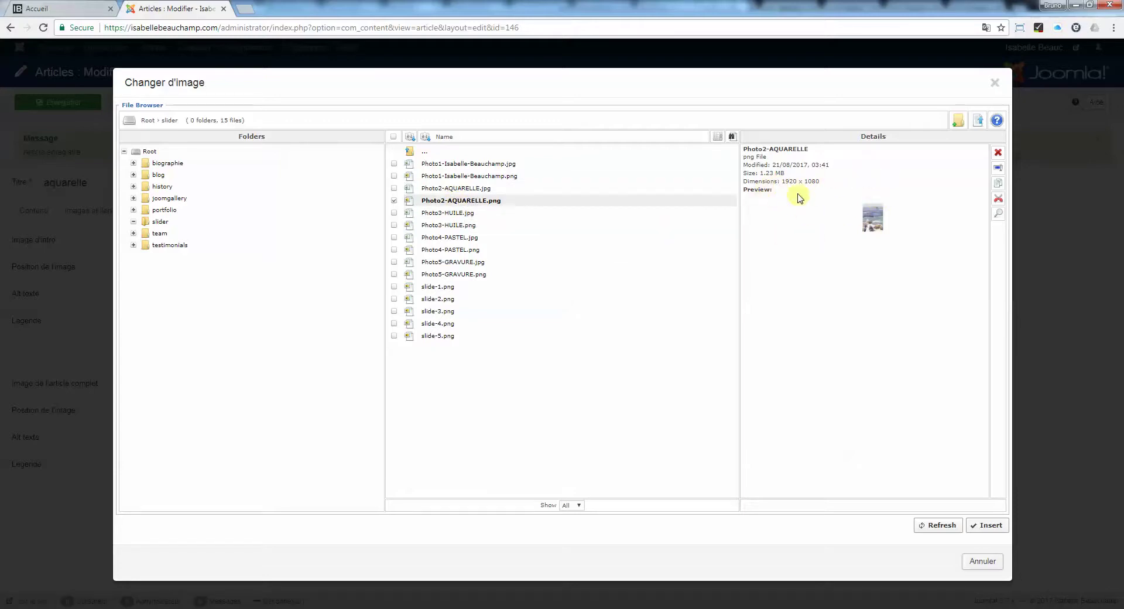
# Compare the dimensions of Photo2-AQUARELLE.jpg, the Photo1 PNG and Photo2-AQUARELLE.png in the slider folder, and cancel the image change
pyautogui.moveTo(782, 183); pyautogui.dragTo(806, 183)
pyautogui.click(491, 188)
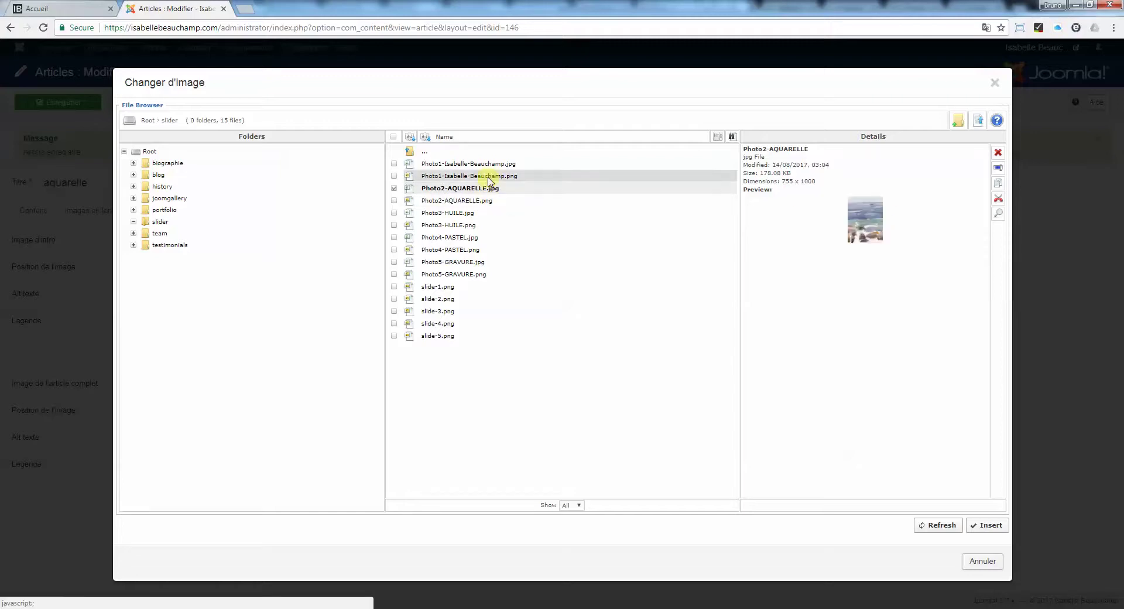
pyautogui.click(489, 177)
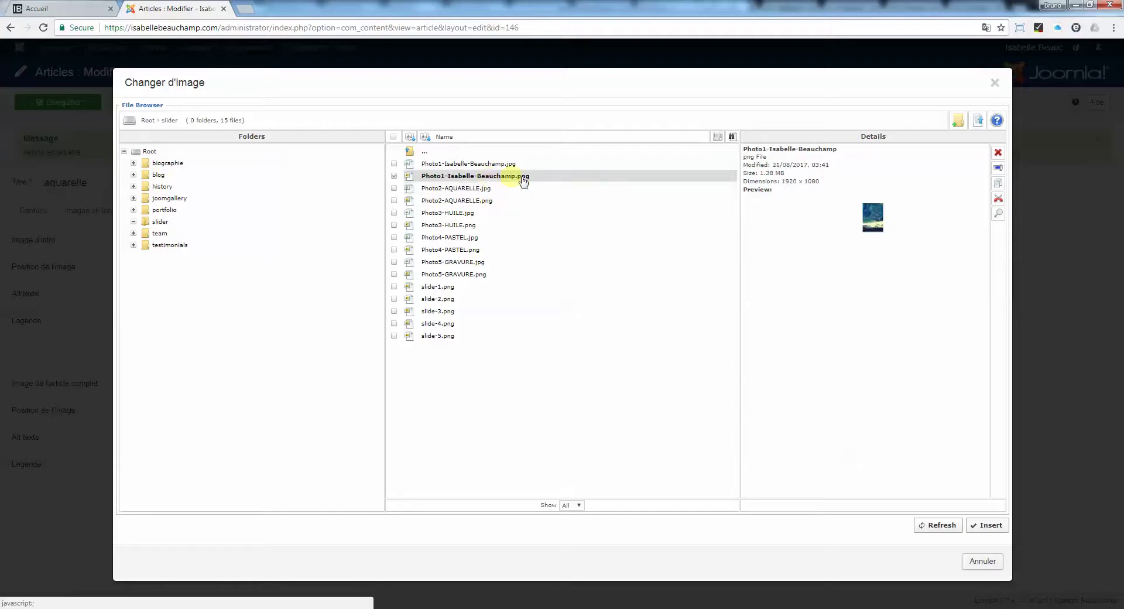
pyautogui.click(476, 201)
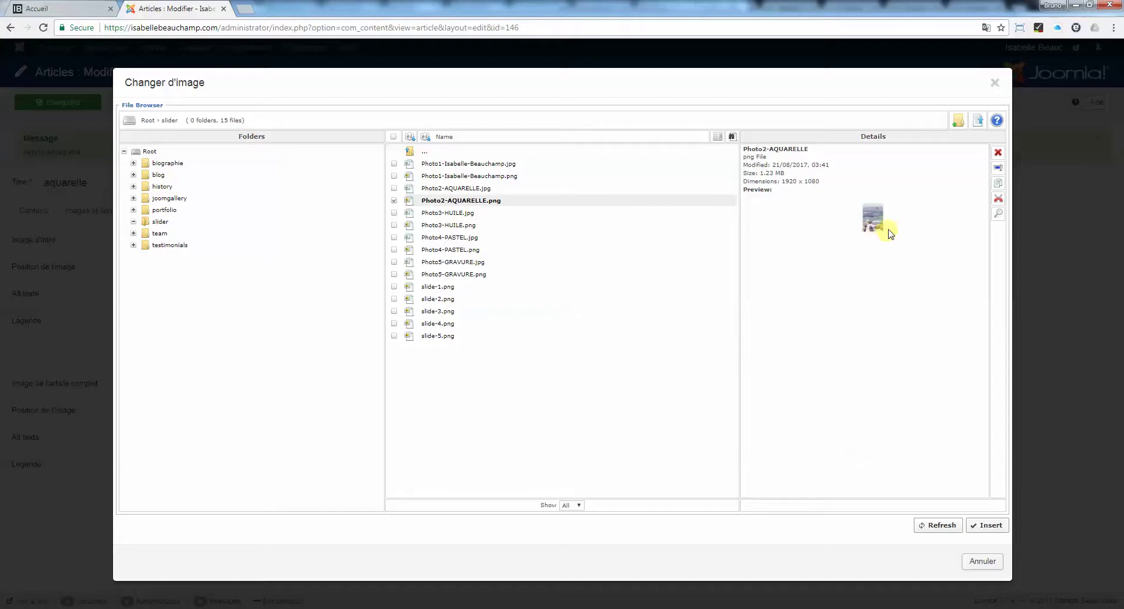
pyautogui.click(976, 562)
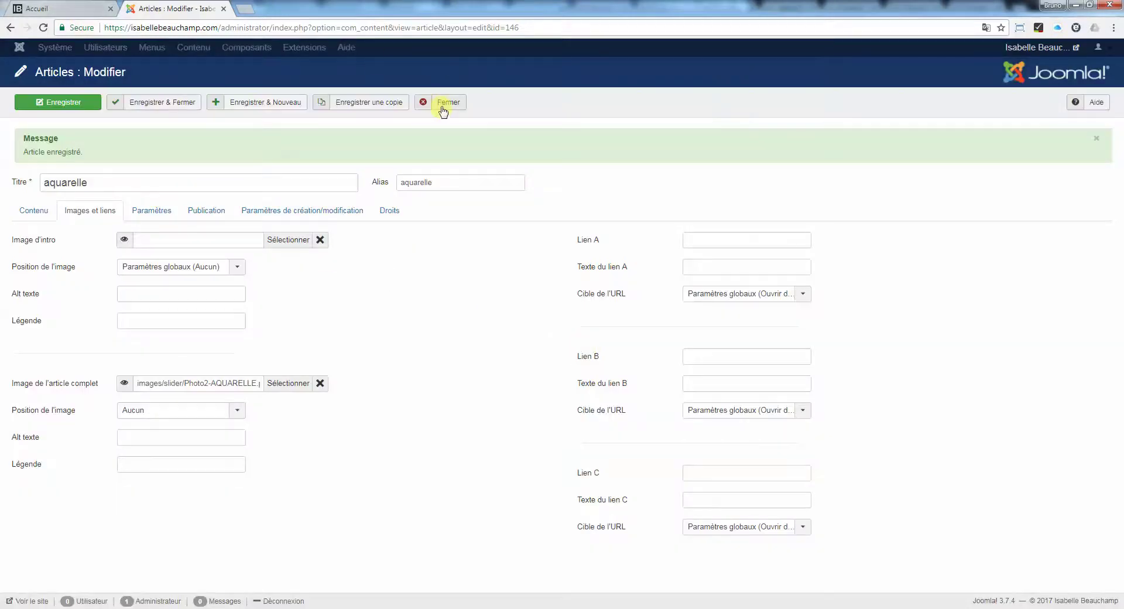
# Open the Biographie page under A propos on the public site, and close the aquarelle article in the Joomla administration
pyautogui.click(24, 8)
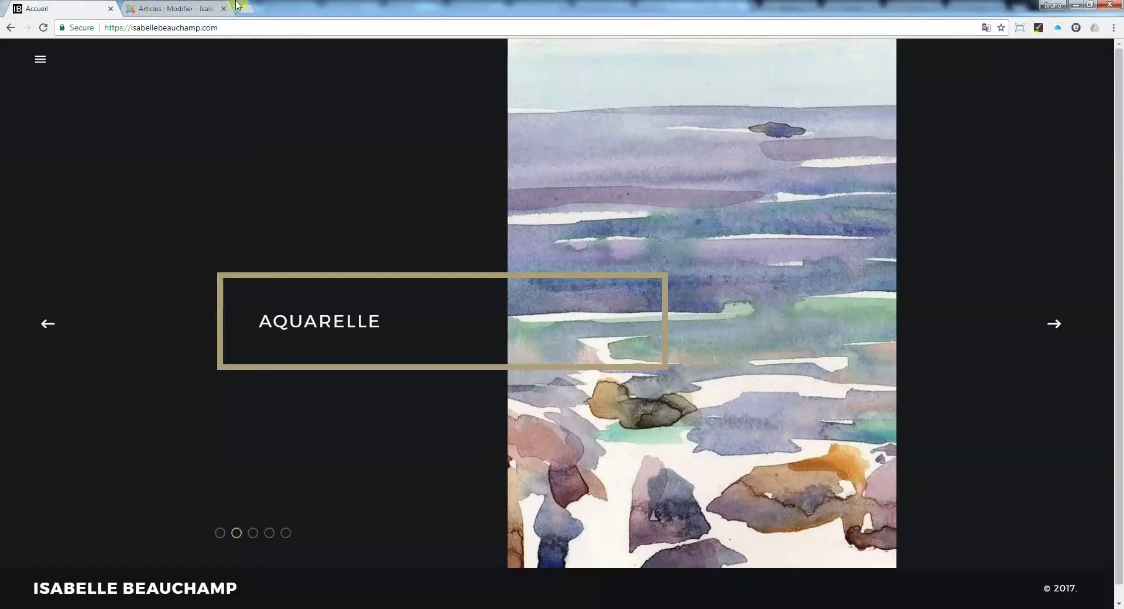
pyautogui.click(36, 61)
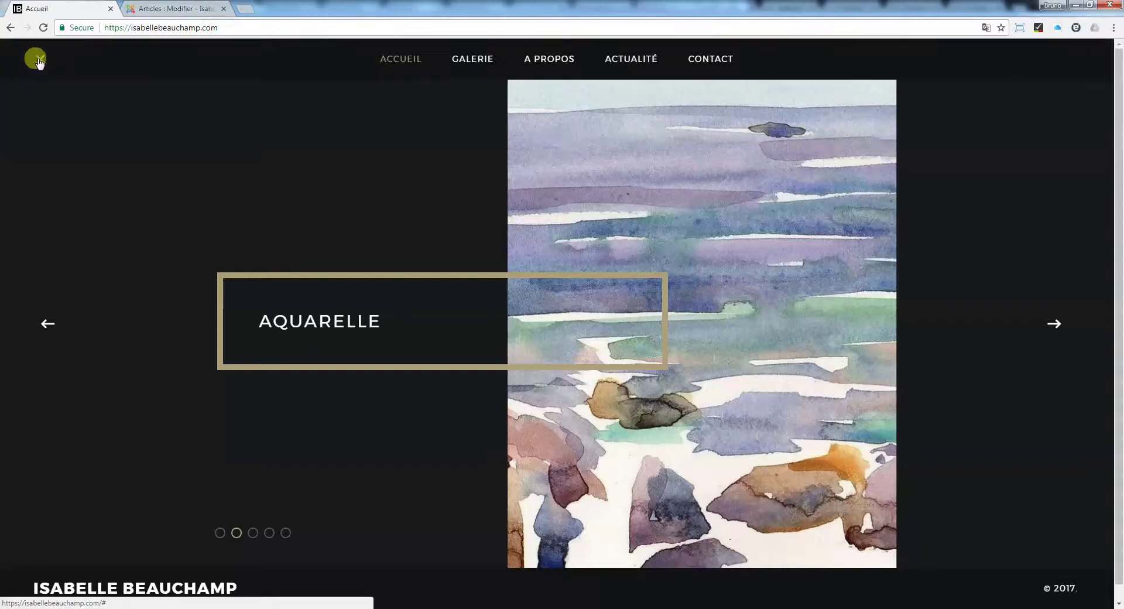
pyautogui.moveTo(553, 56)
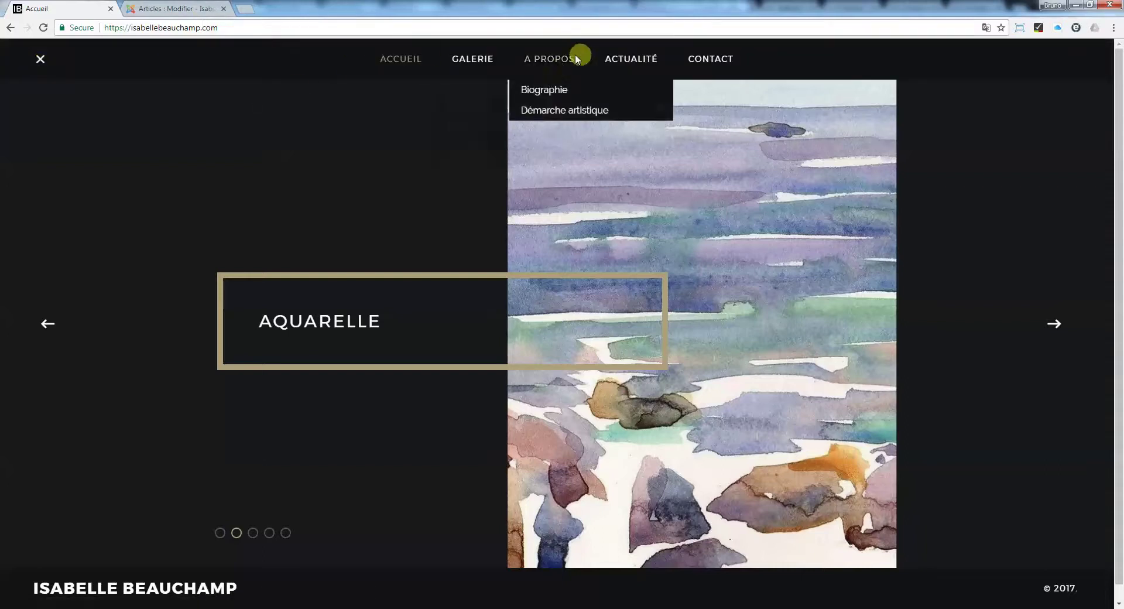
pyautogui.click(530, 95)
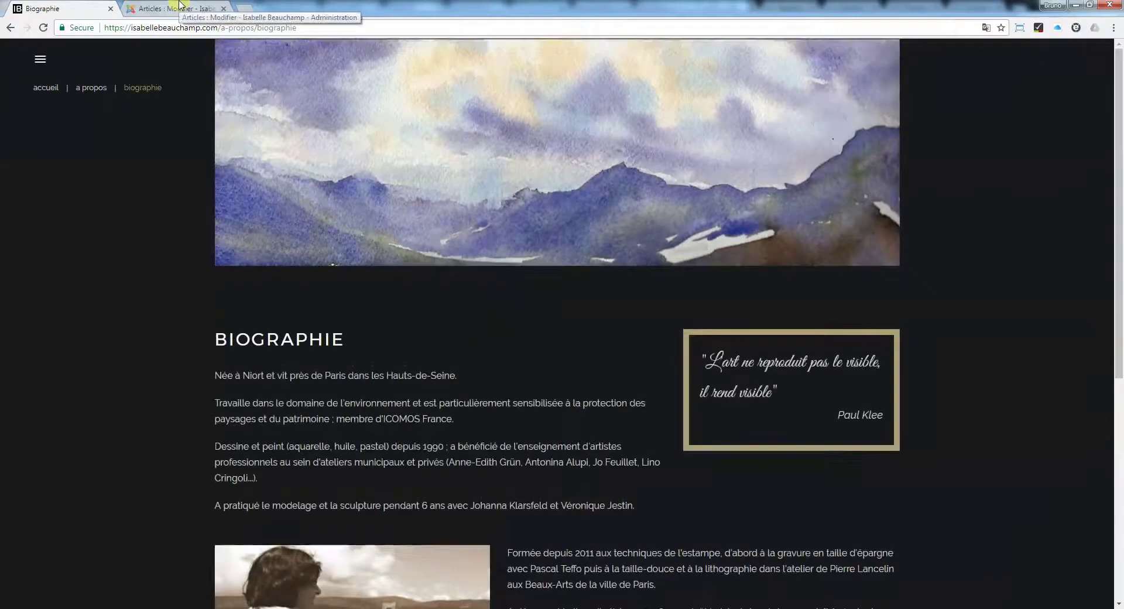
pyautogui.click(180, 7)
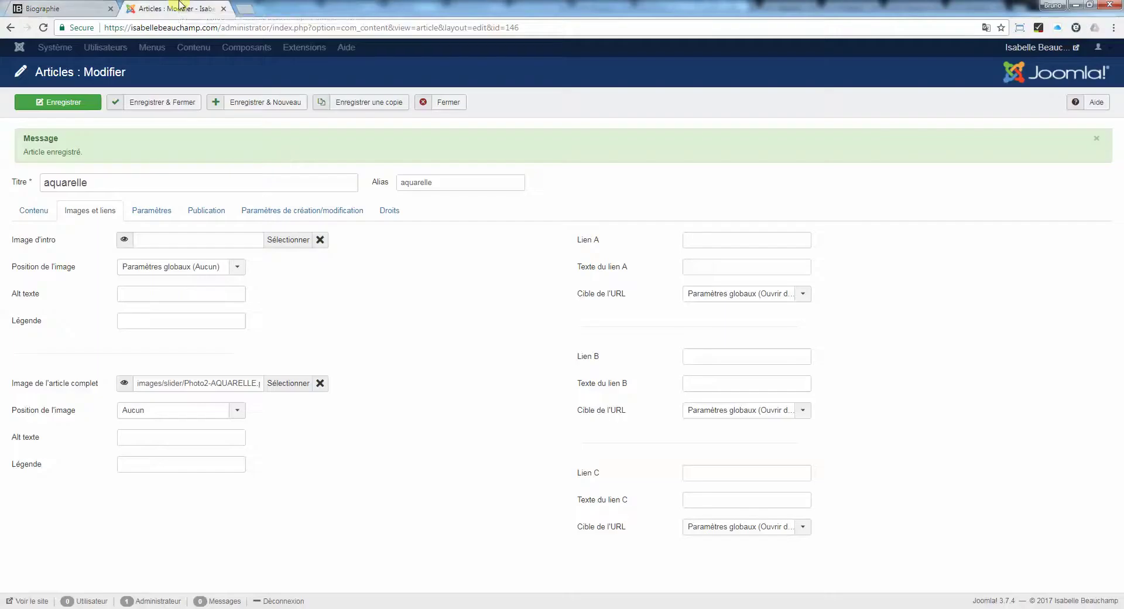
pyautogui.click(456, 103)
# Review the text blocks, photo and framed quotes on the public Biographie page
pyautogui.click(85, 14)
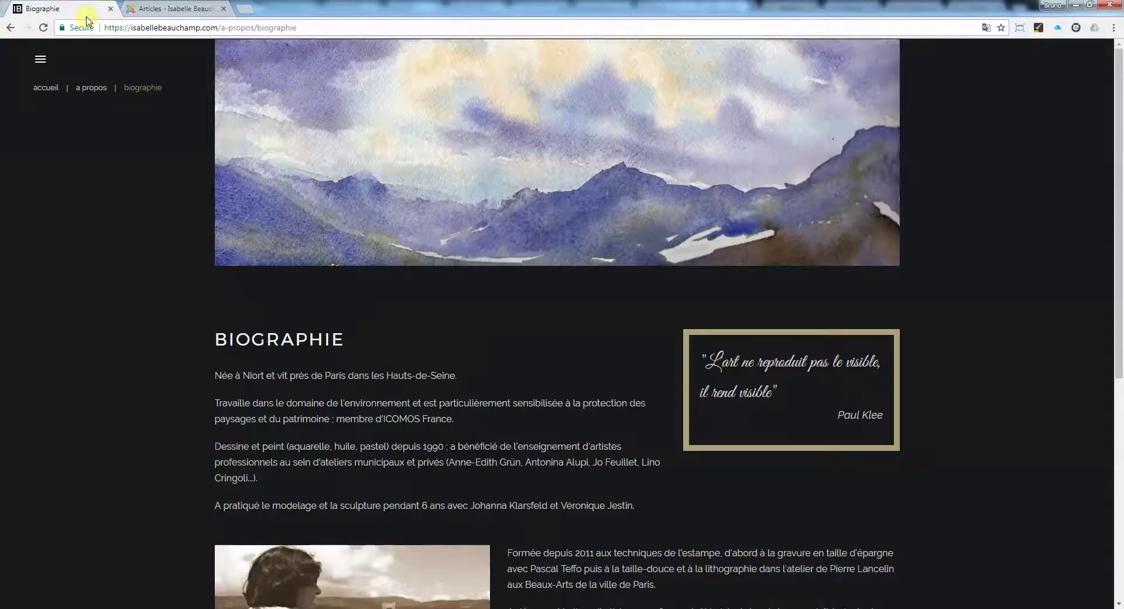
pyautogui.scroll(-7, 507, 354)
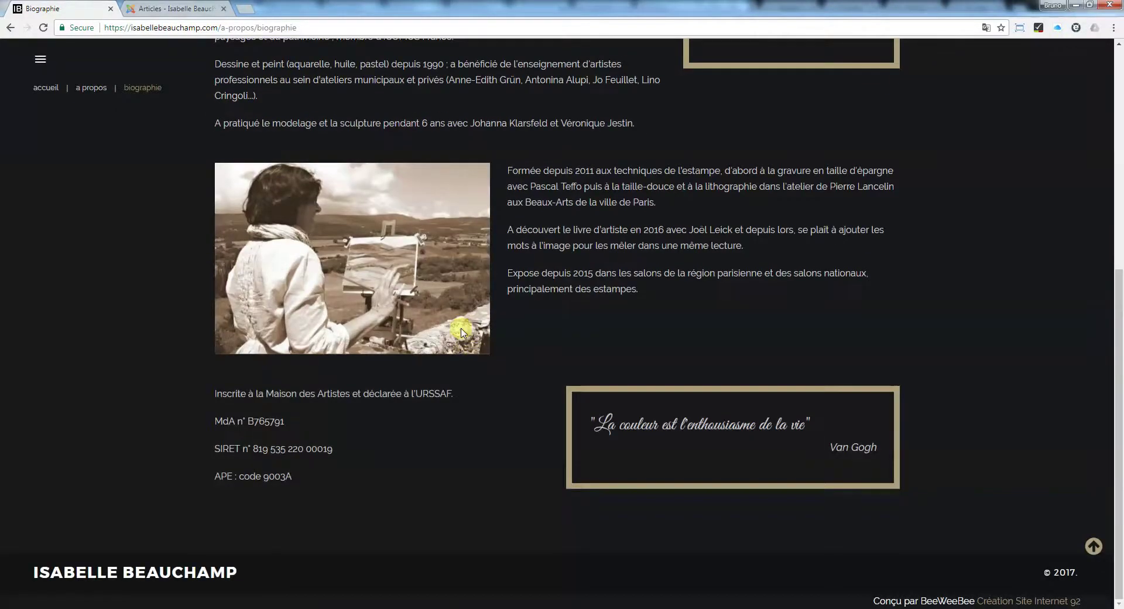
pyautogui.scroll(4, 312, 151)
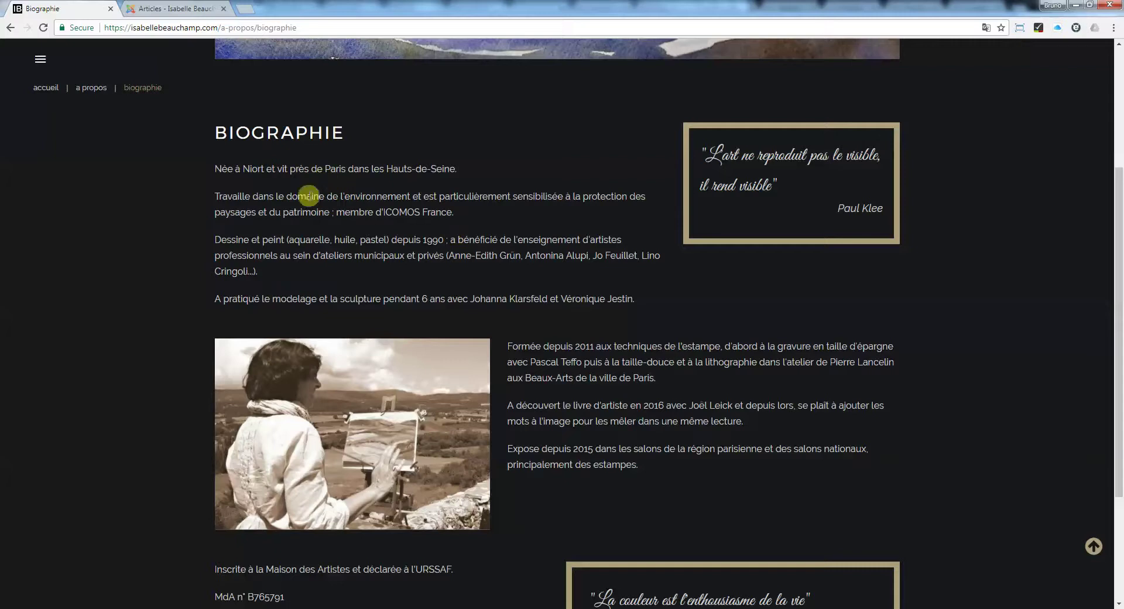
pyautogui.scroll(-2, 348, 401)
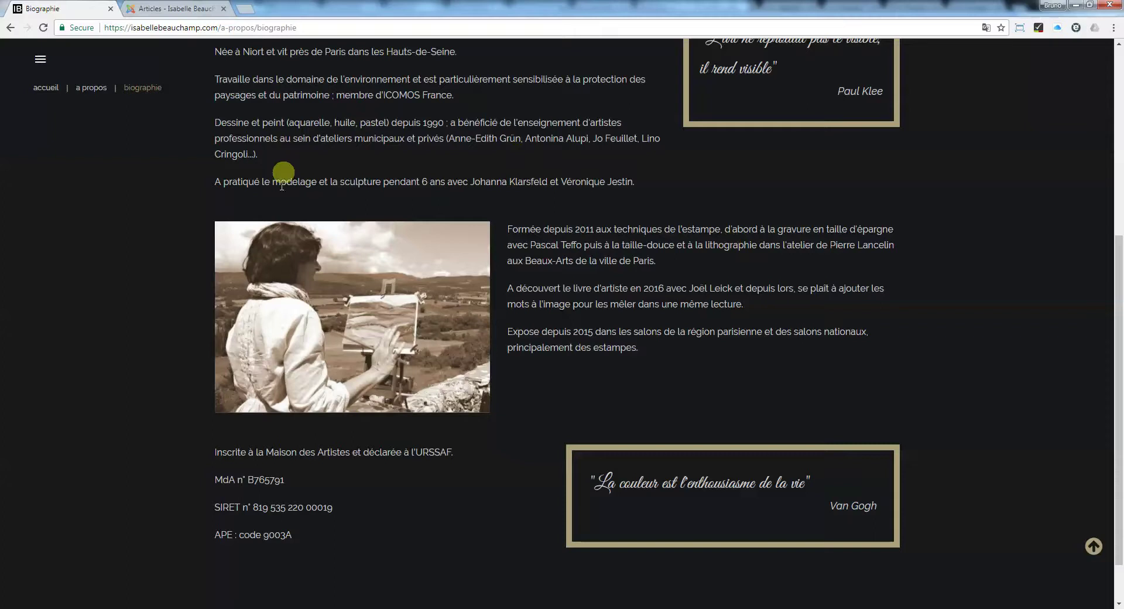
pyautogui.scroll(1, 531, 193)
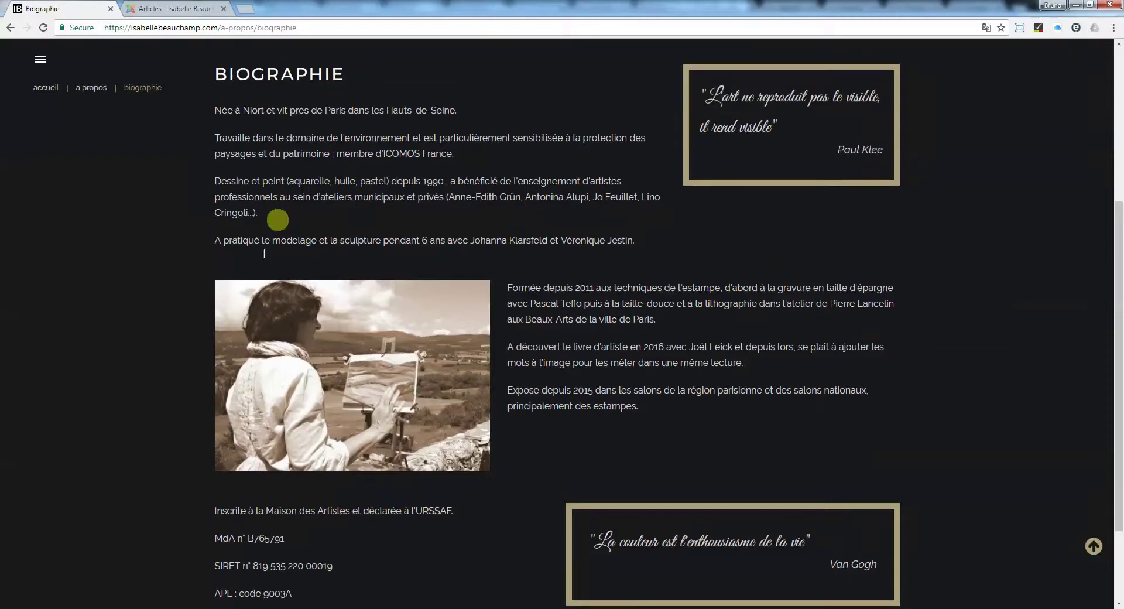
pyautogui.scroll(4, 534, 337)
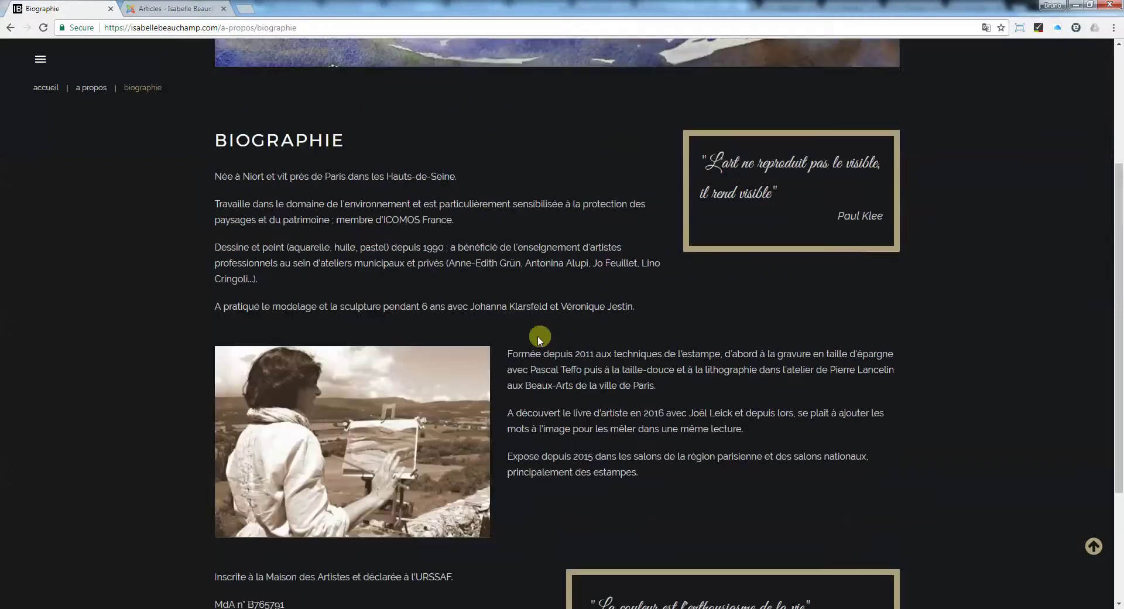
# Filter the Joomla administration's article list by the Biographie category instead of Slider
pyautogui.click(147, 9)
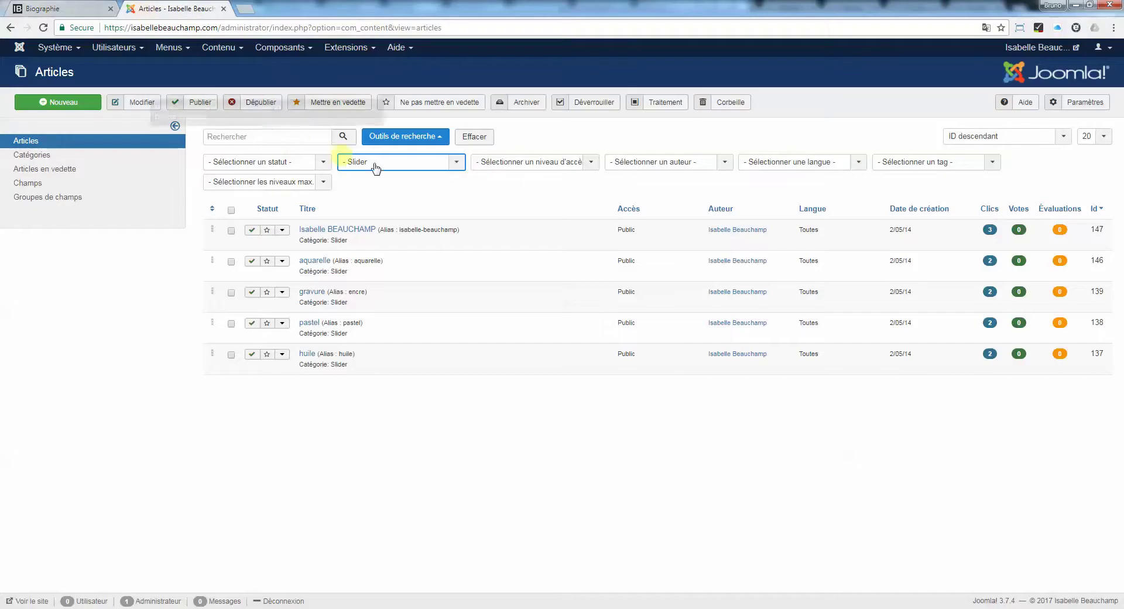
pyautogui.click(455, 167)
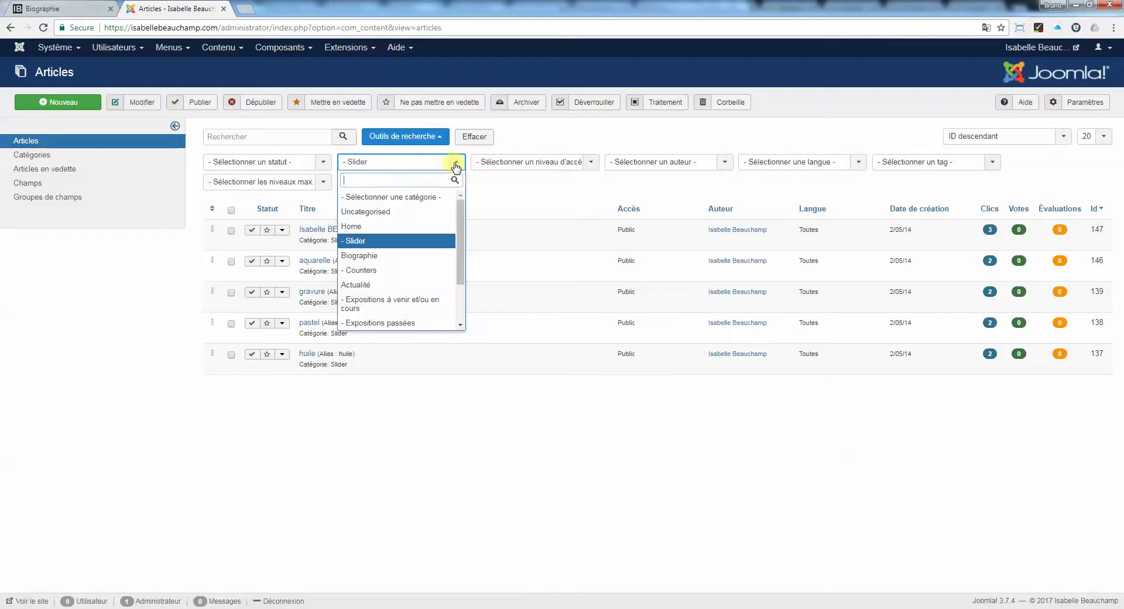
pyautogui.click(361, 255)
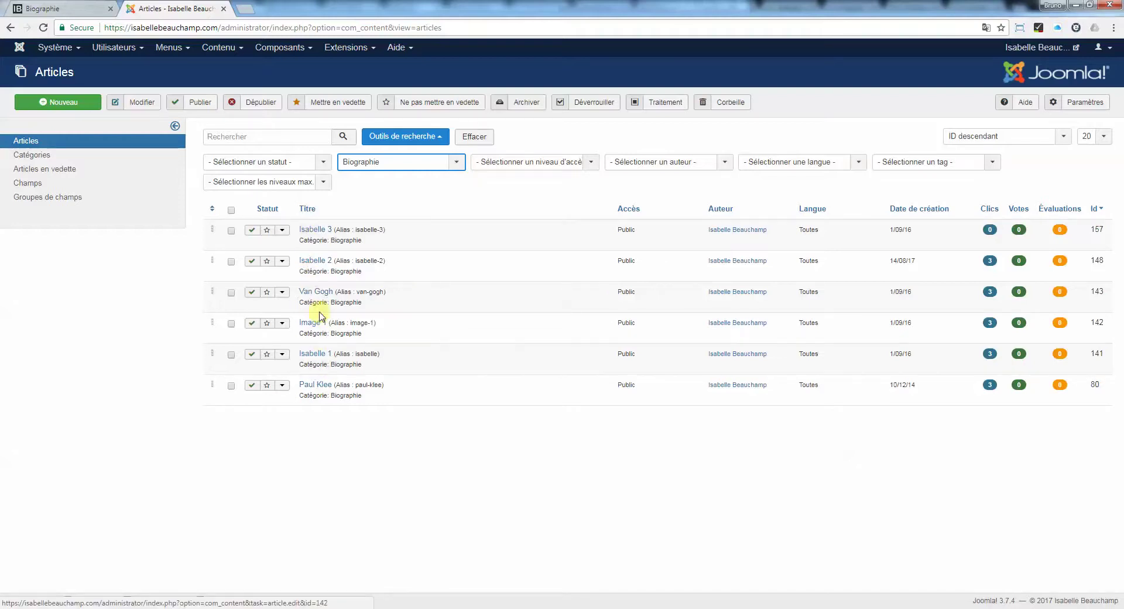
# Compare the text blocks of the public Biographie page with the articles listed in the Biographie category
pyautogui.hotkey('ctrl', 'Tab')
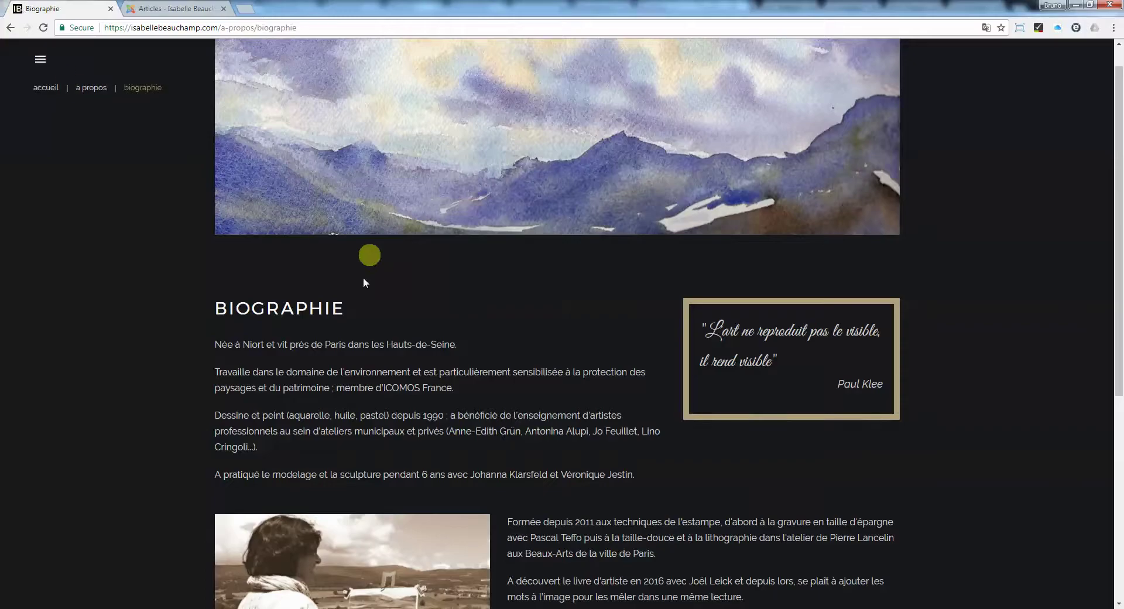
pyautogui.scroll(-3, 363, 276)
pyautogui.scroll(-5, 647, 442)
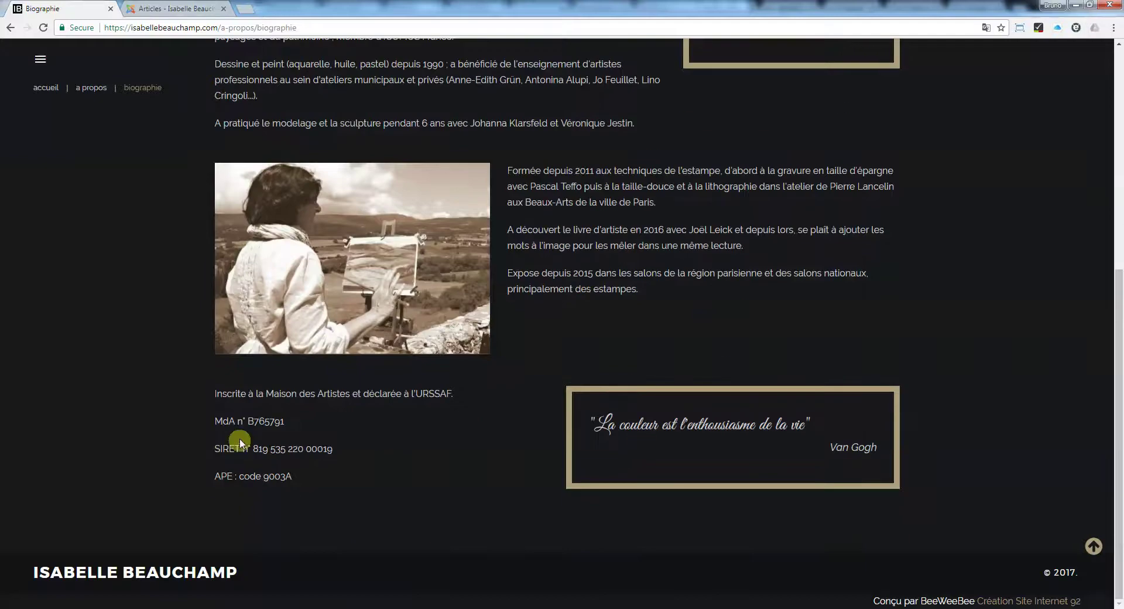
pyautogui.click(178, 7)
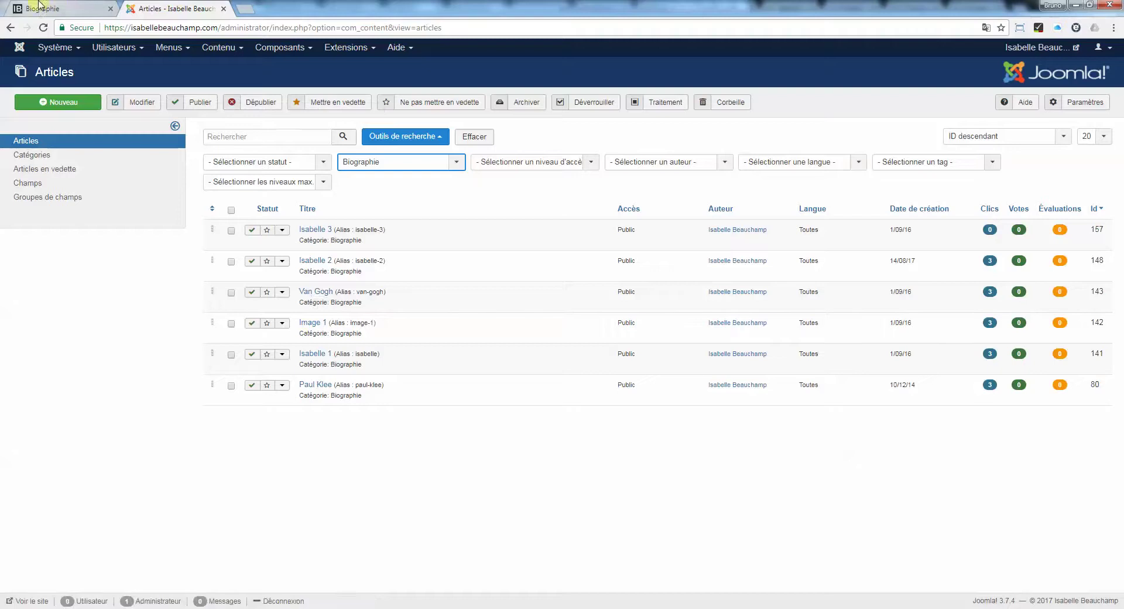
pyautogui.click(65, 8)
pyautogui.moveTo(593, 250); pyautogui.dragTo(529, 233)
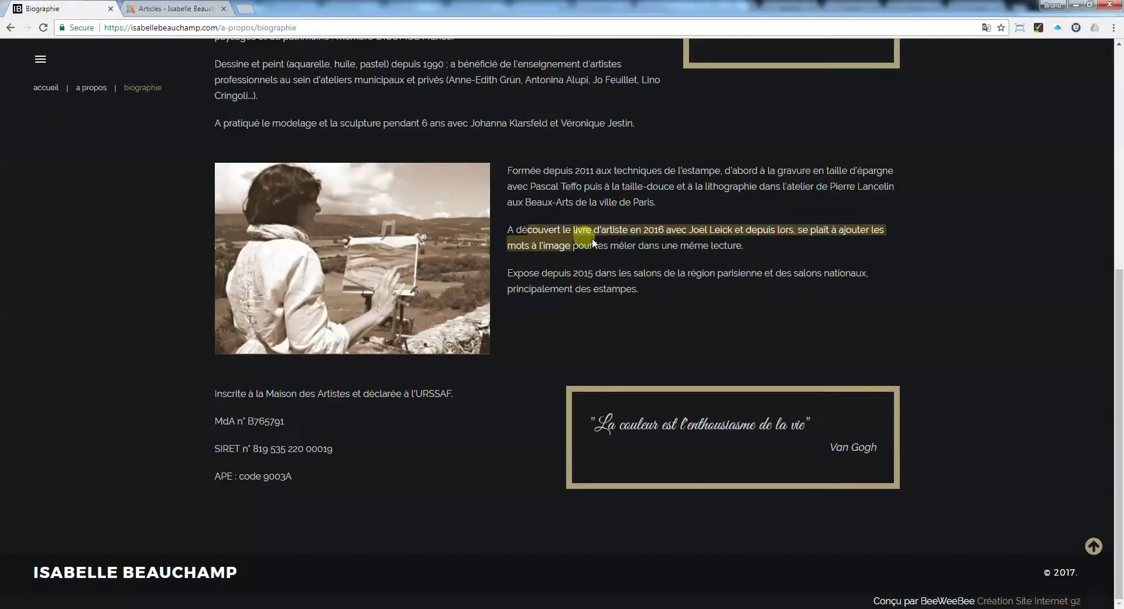
pyautogui.click(189, 9)
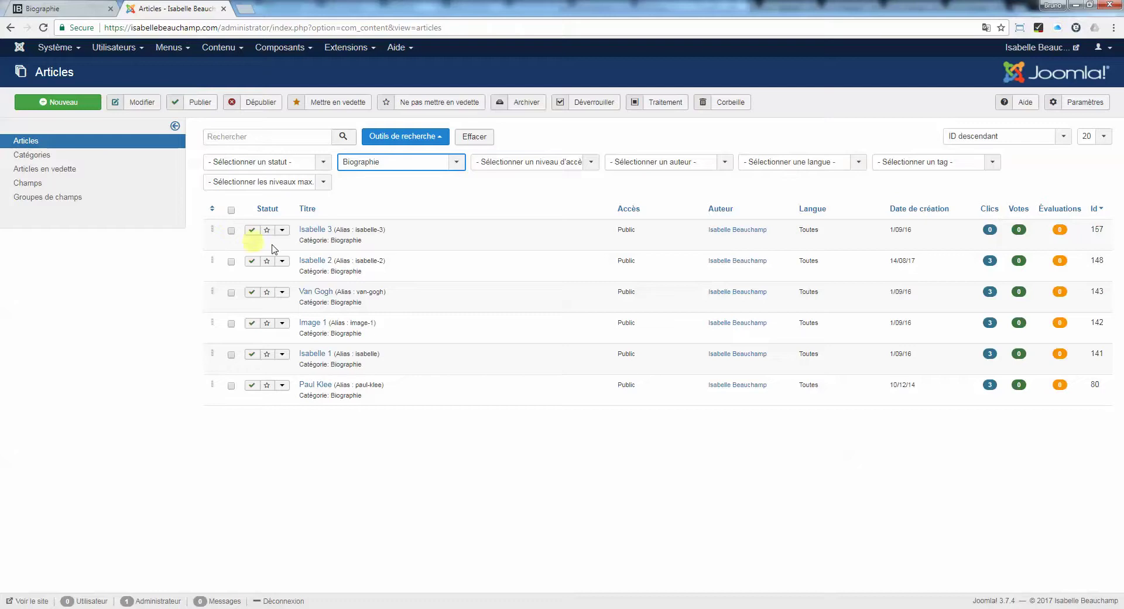
# Open the Biographie article with ID 148 and show its content in the visual editor instead of HTML code
pyautogui.click(315, 260)
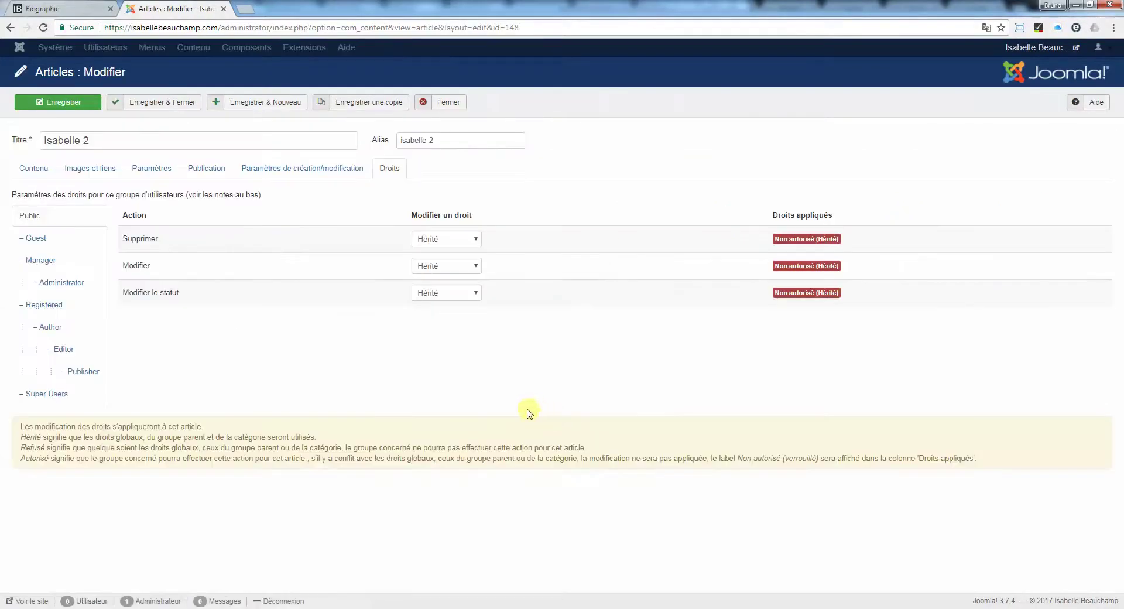
pyautogui.click(35, 171)
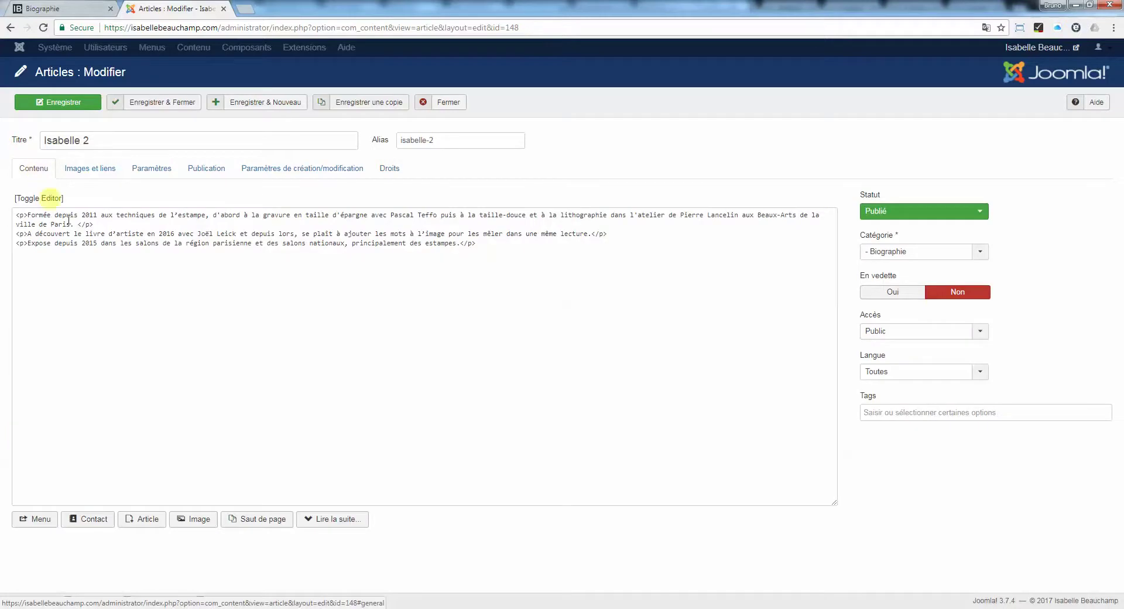
pyautogui.moveTo(484, 242); pyautogui.dragTo(4, 194)
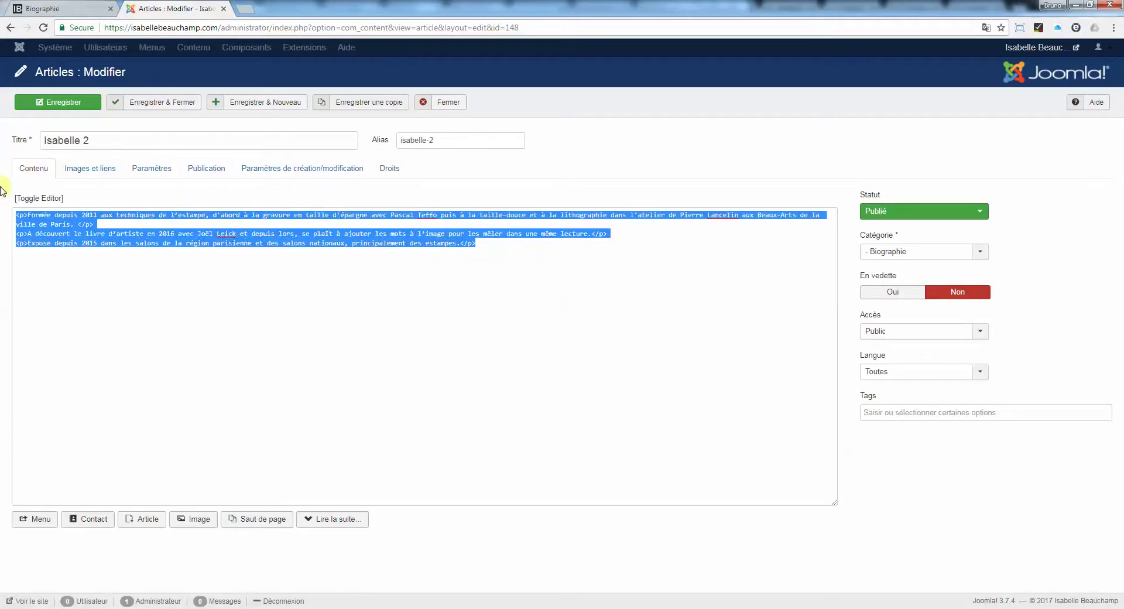
pyautogui.click(41, 198)
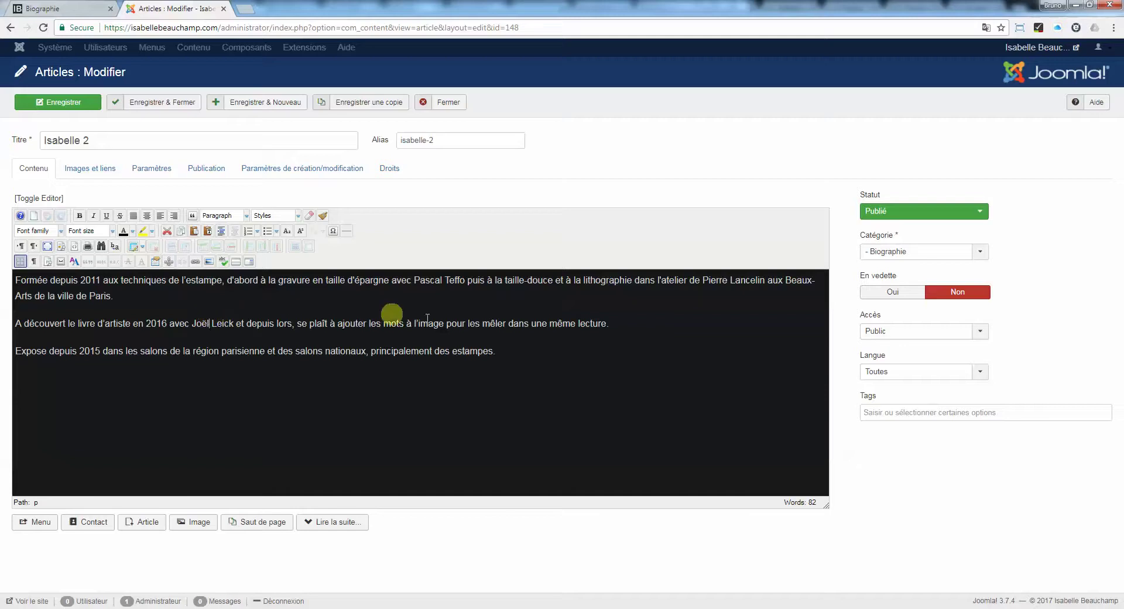
pyautogui.moveTo(543, 323); pyautogui.dragTo(77, 296)
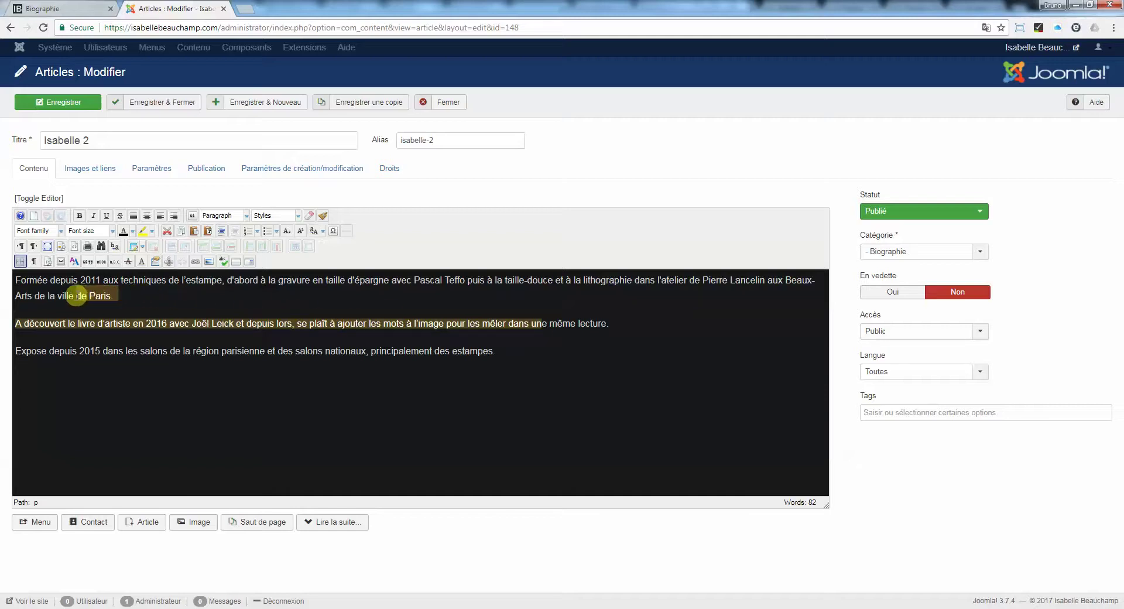
pyautogui.click(292, 352)
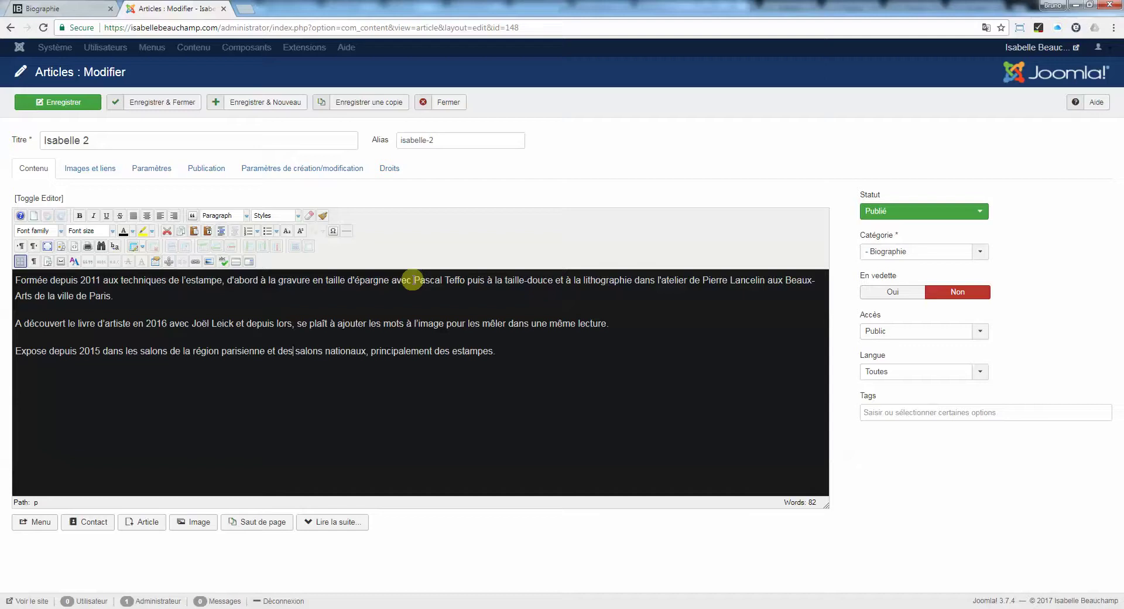
pyautogui.moveTo(413, 281); pyautogui.dragTo(459, 281)
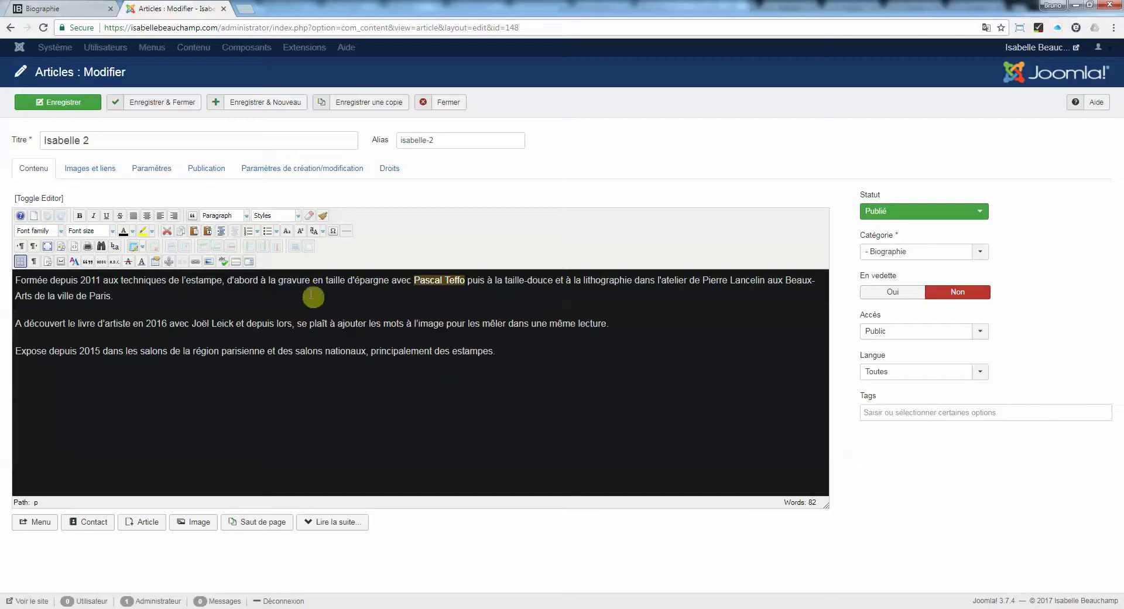
pyautogui.click(437, 297)
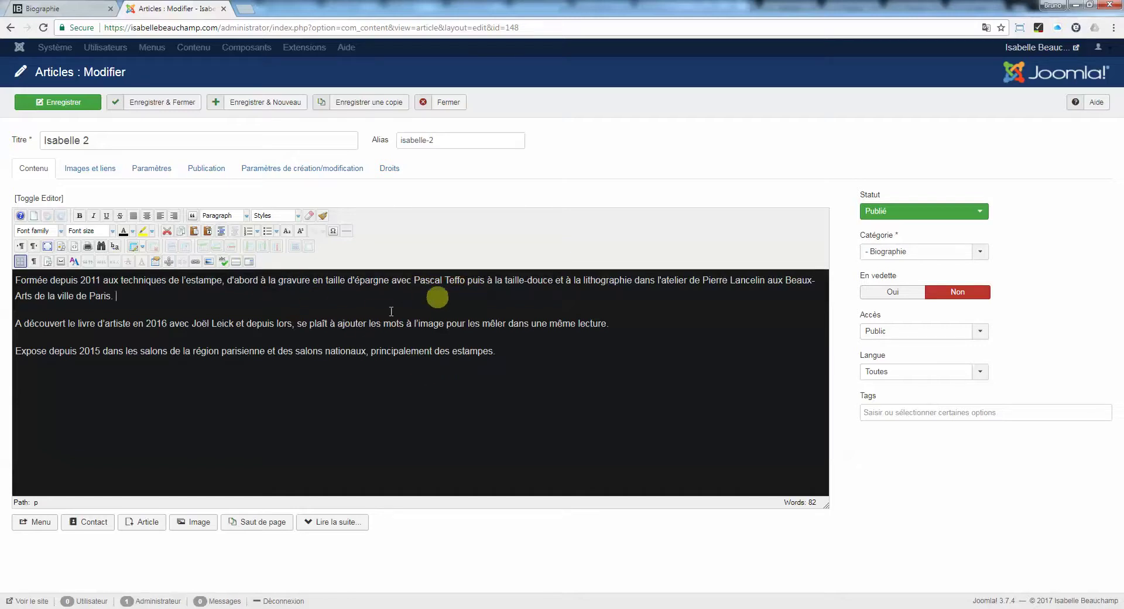
pyautogui.moveTo(339, 322); pyautogui.dragTo(399, 324)
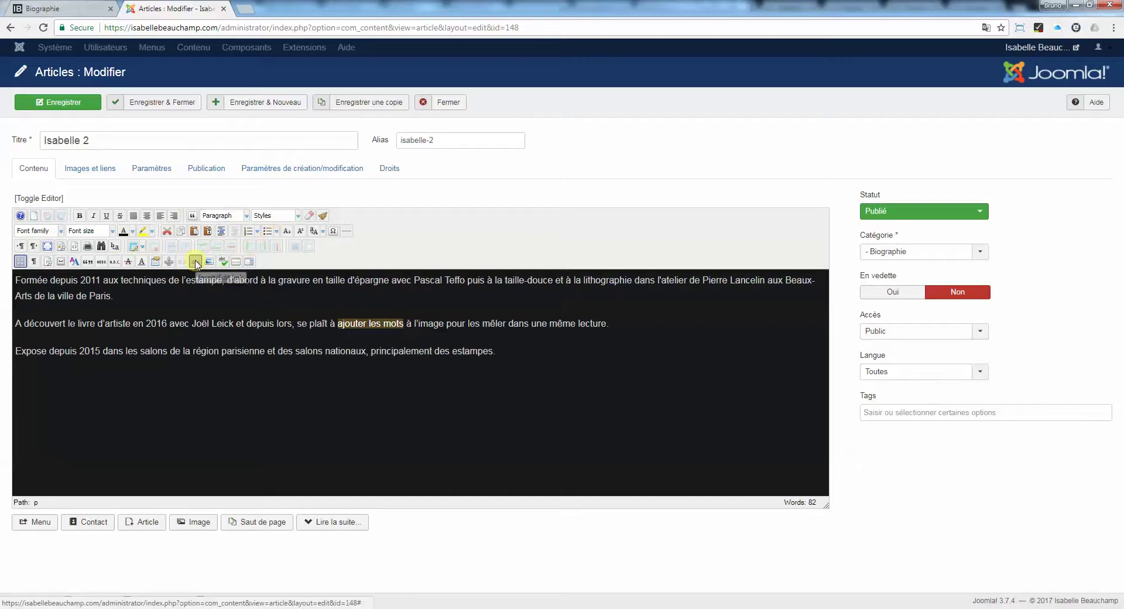
pyautogui.click(195, 262)
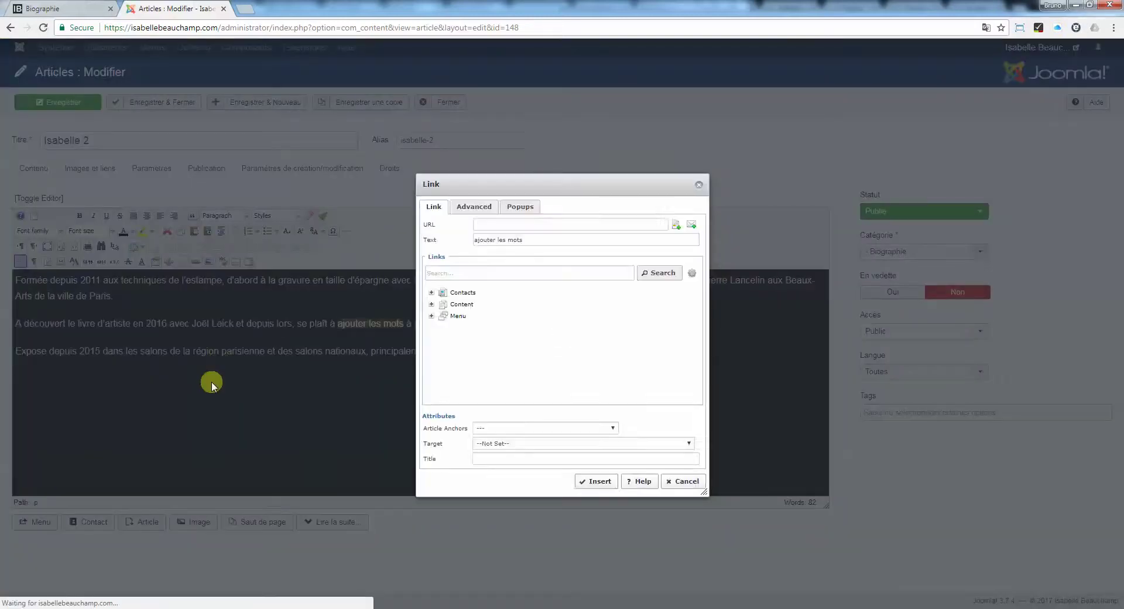
pyautogui.click(516, 224)
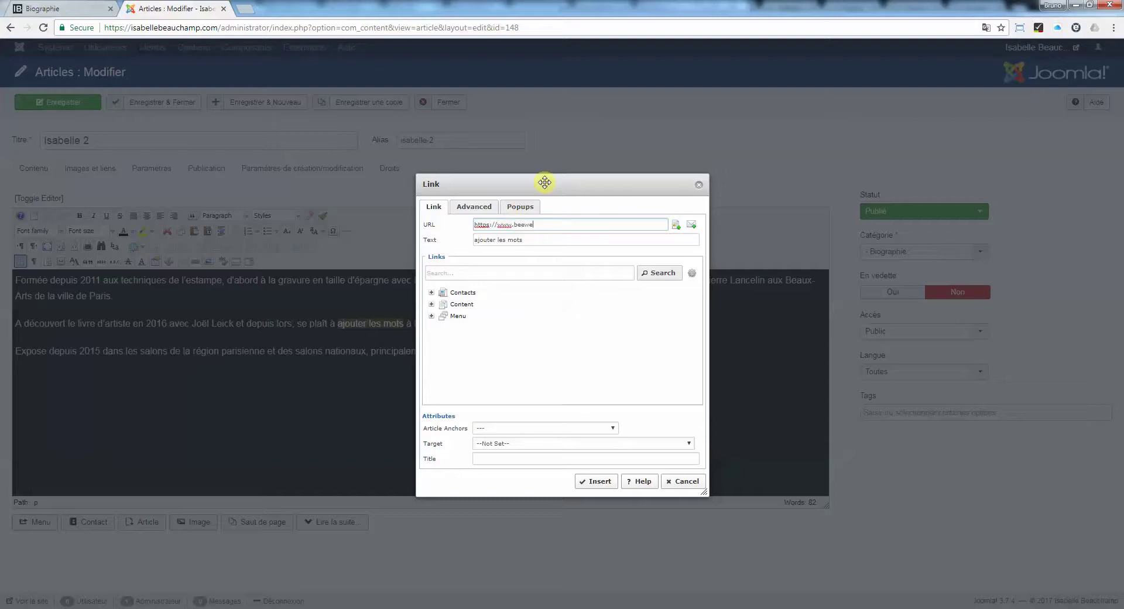
pyautogui.press('Tab')
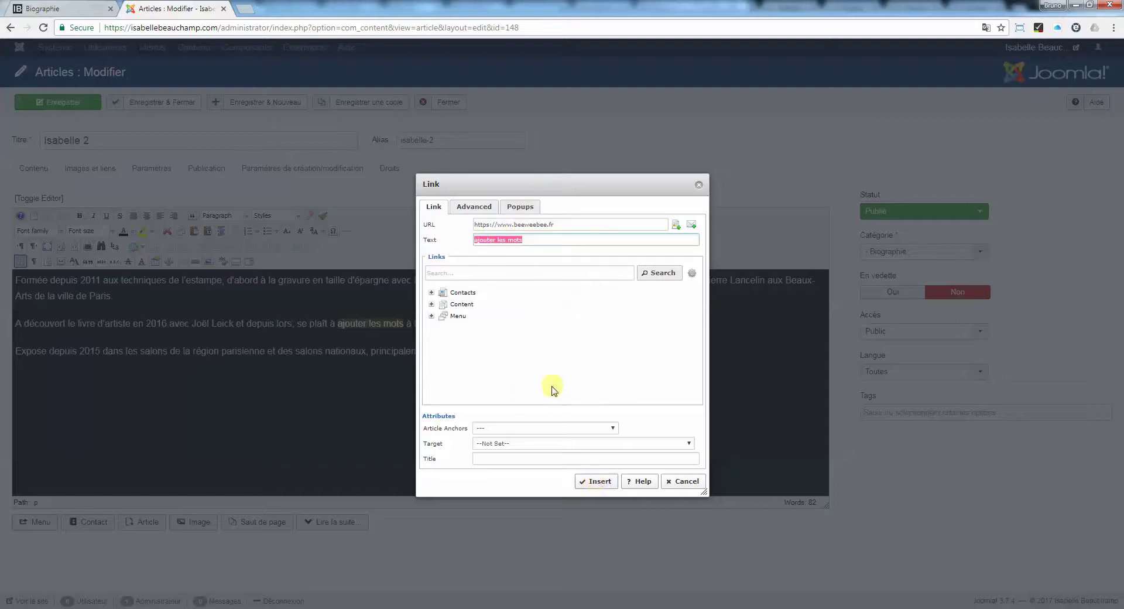
pyautogui.click(555, 234)
pyautogui.moveTo(558, 223); pyautogui.dragTo(475, 224)
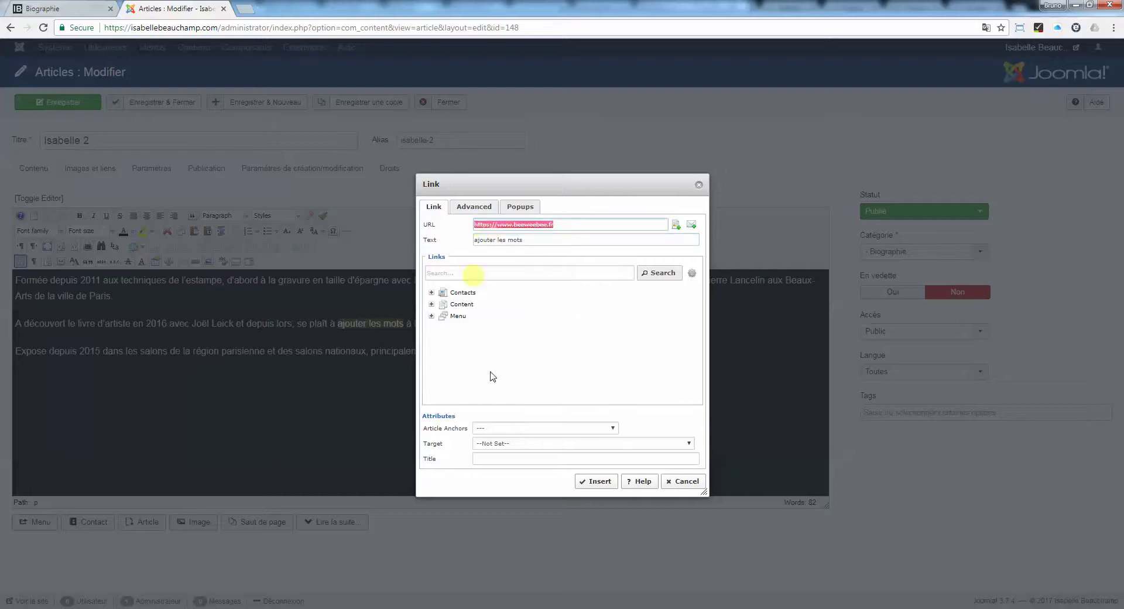
# Replace the URL of the "ajouter les mots" link with the Main menu's Contact page, leave its target unset, and insert the link
pyautogui.click(515, 446)
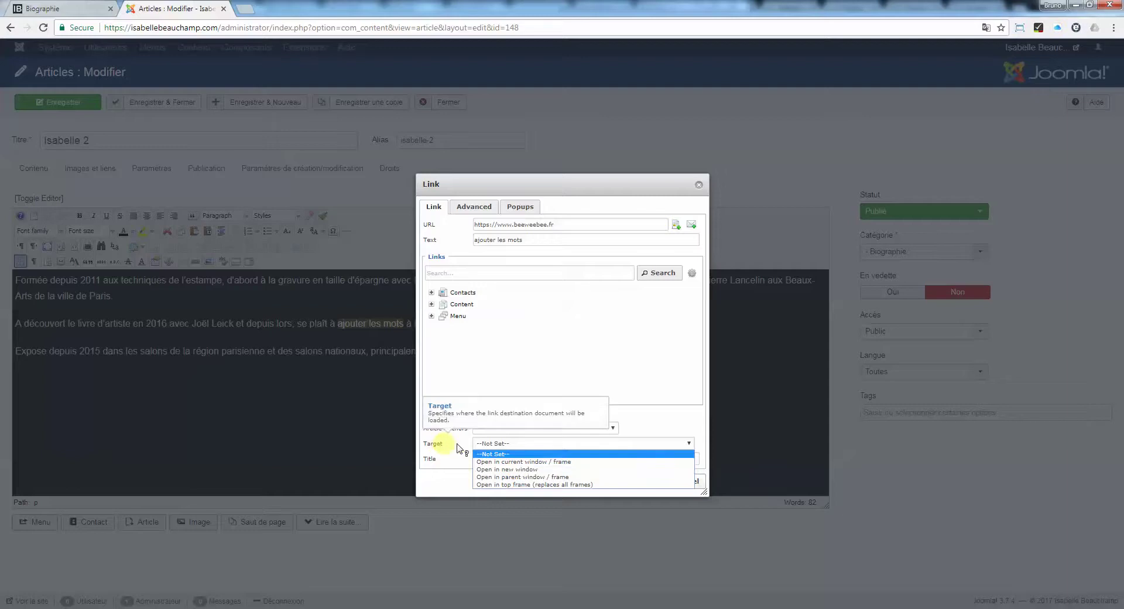
pyautogui.click(528, 365)
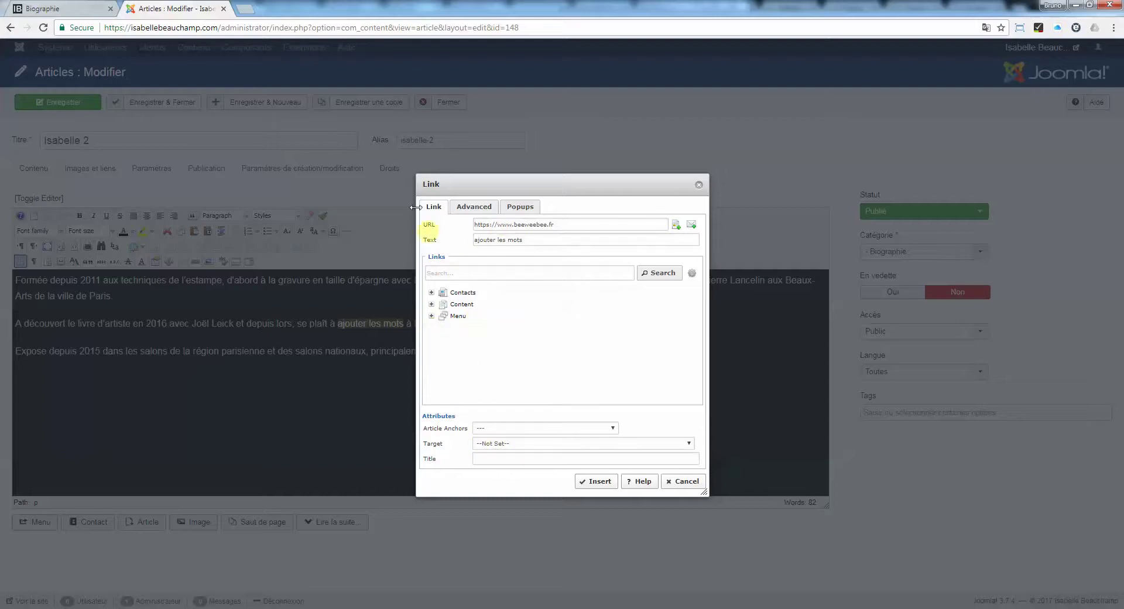
pyautogui.click(431, 316)
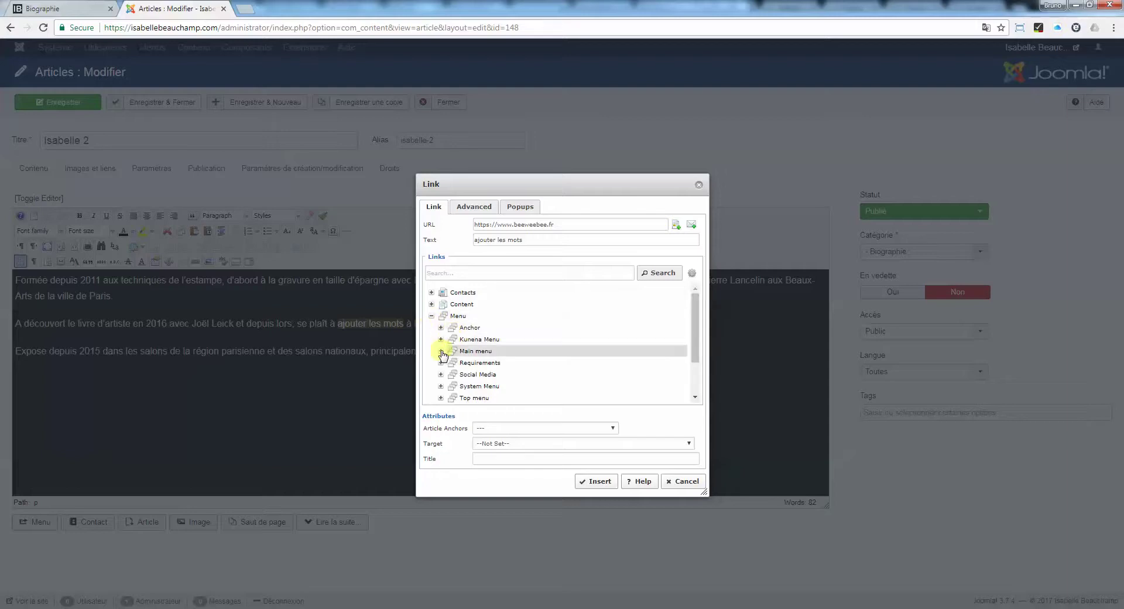
pyautogui.scroll(-2, 480, 352)
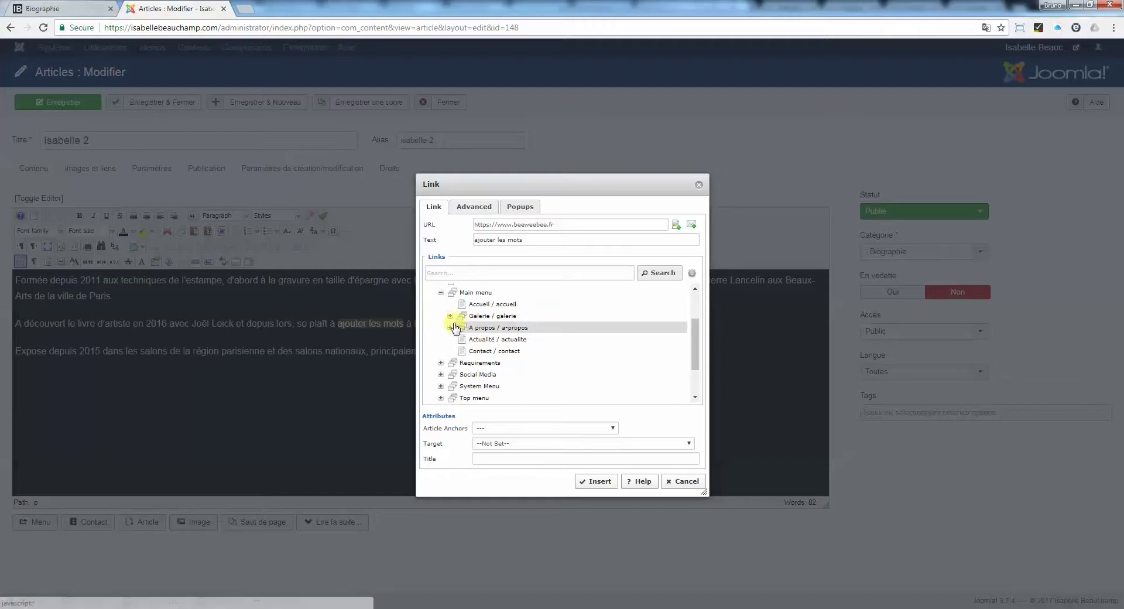
pyautogui.click(492, 351)
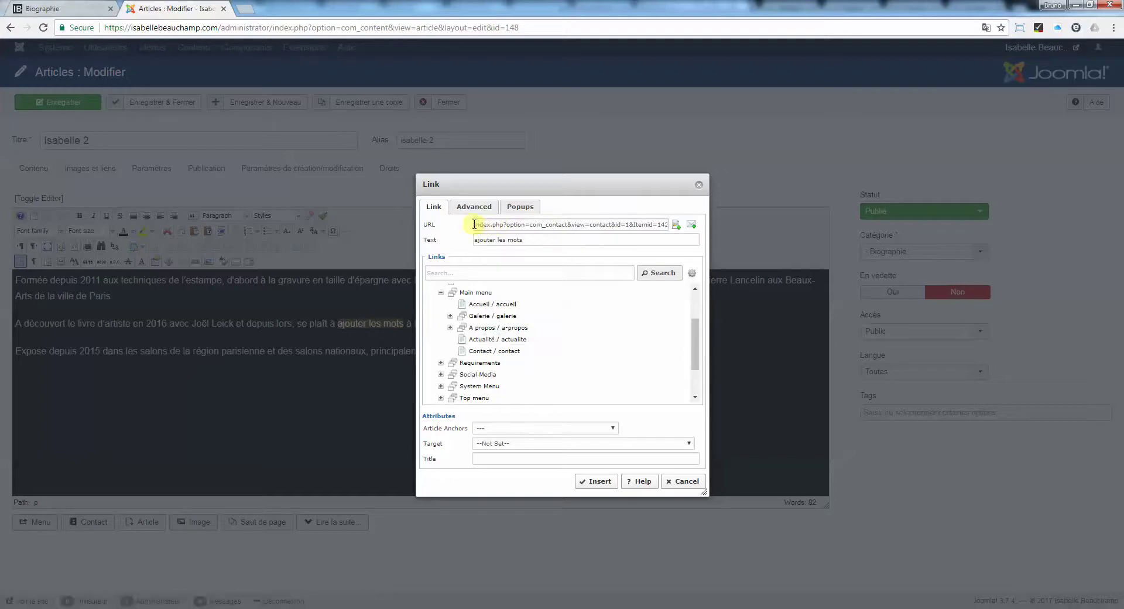
pyautogui.moveTo(474, 224); pyautogui.dragTo(695, 234)
pyautogui.click(625, 225)
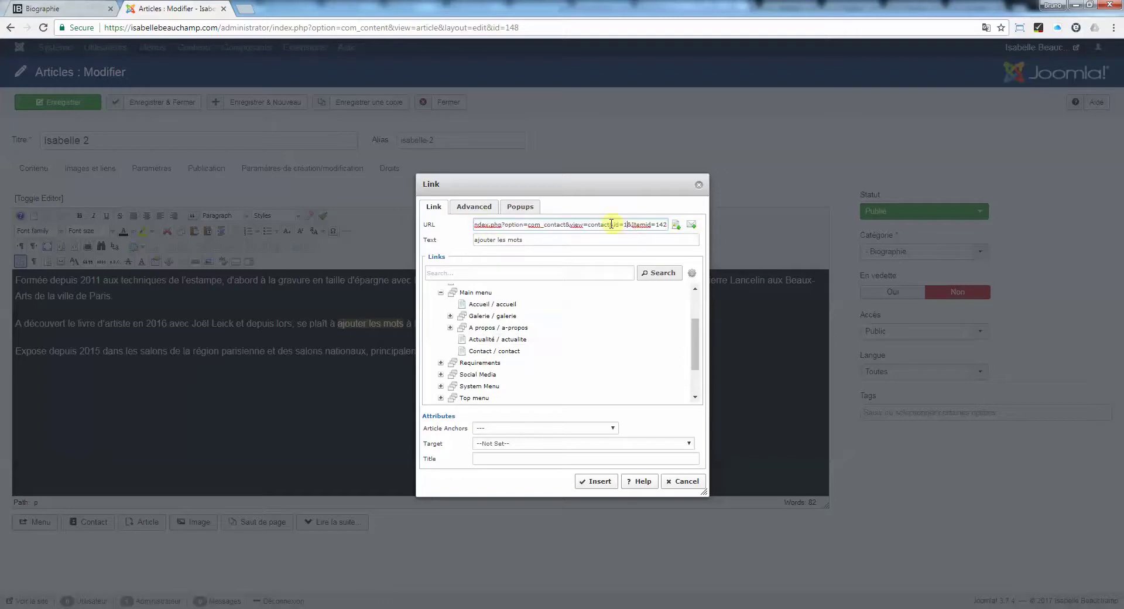
pyautogui.moveTo(542, 225); pyautogui.dragTo(710, 221)
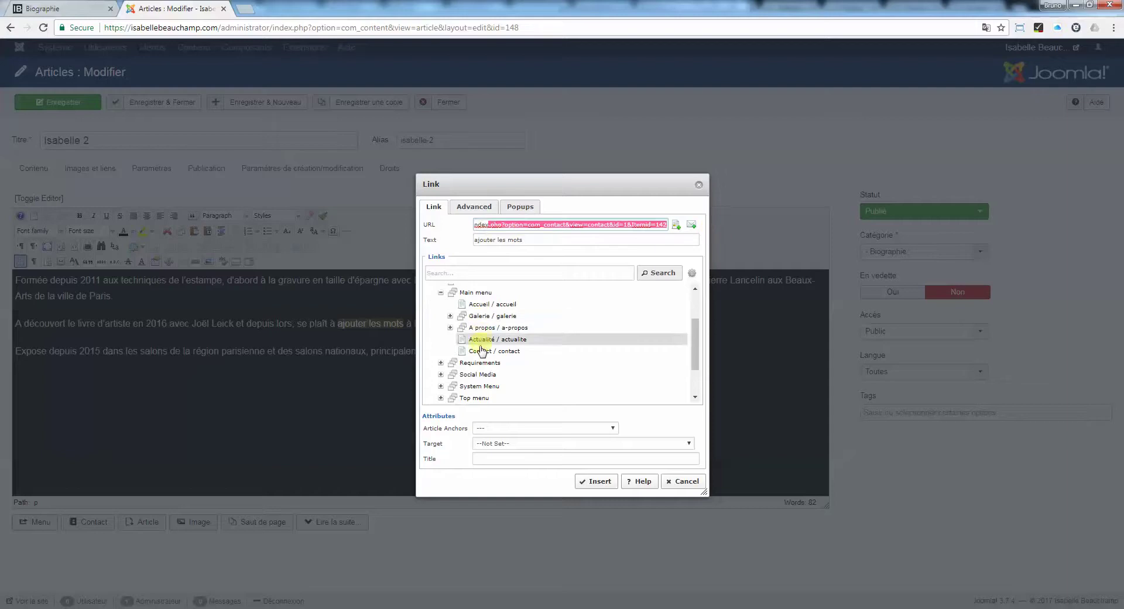
pyautogui.click(596, 481)
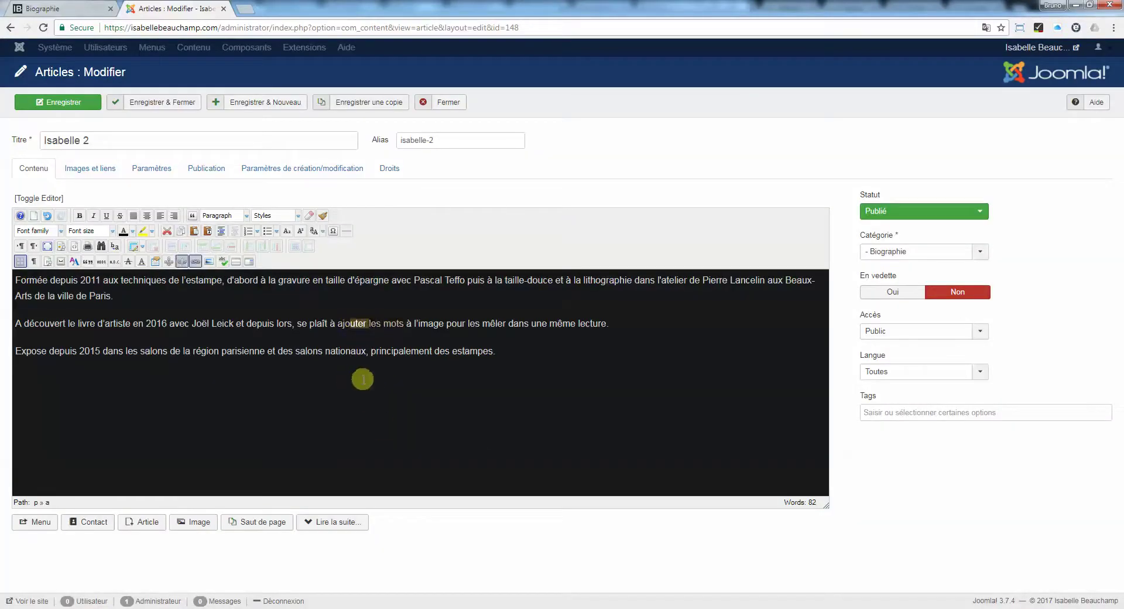
pyautogui.click(358, 380)
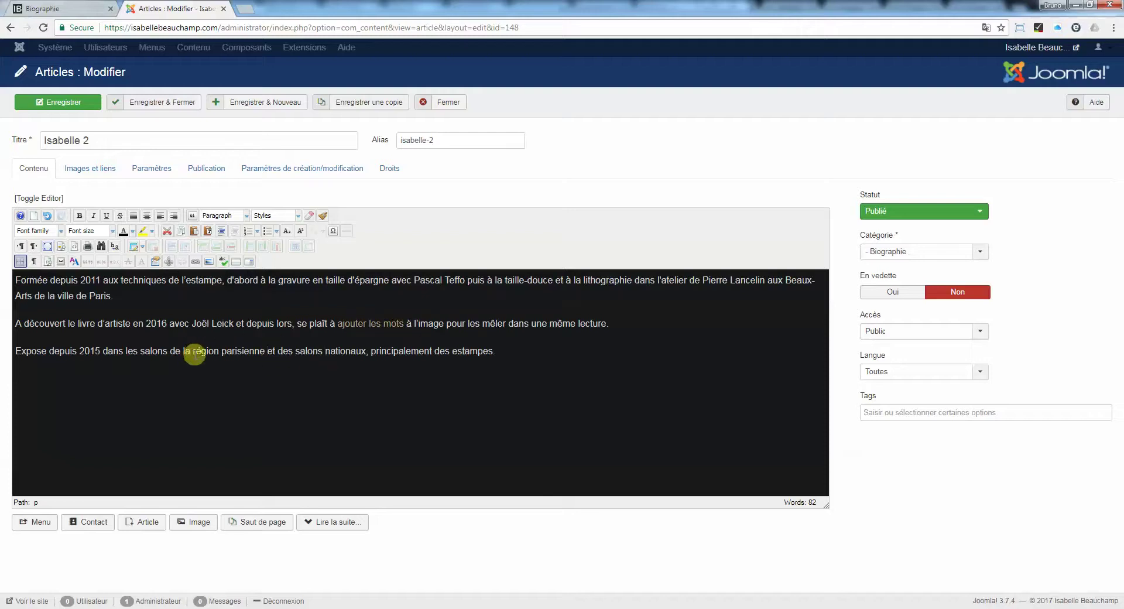
# Apply the text-primary style to the words "région parisienne" in the third paragraph
pyautogui.moveTo(193, 351); pyautogui.dragTo(251, 351)
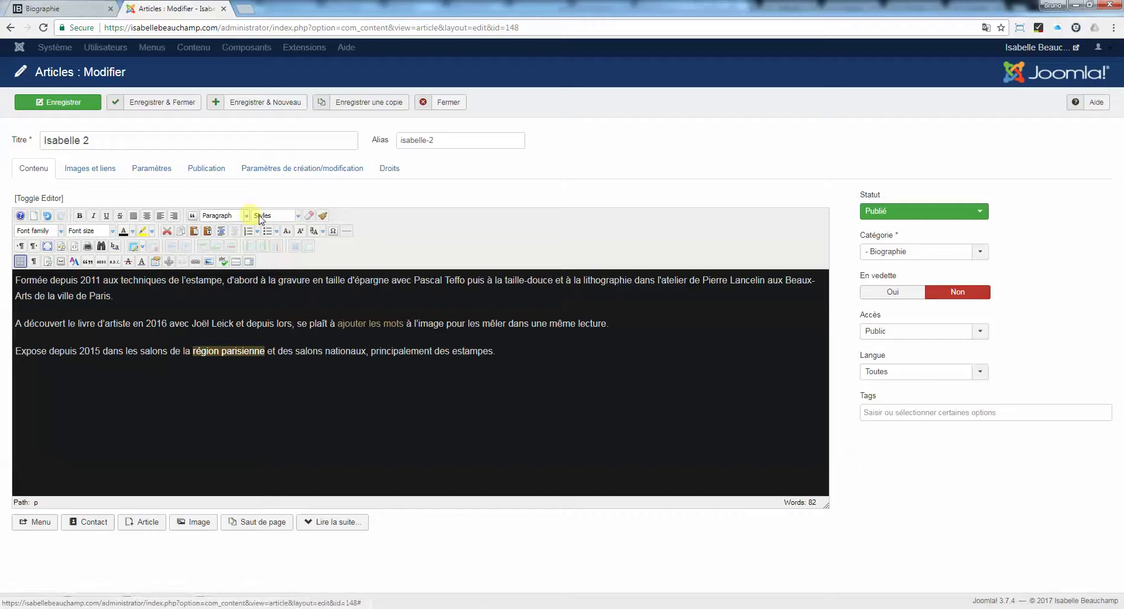
pyautogui.click(299, 217)
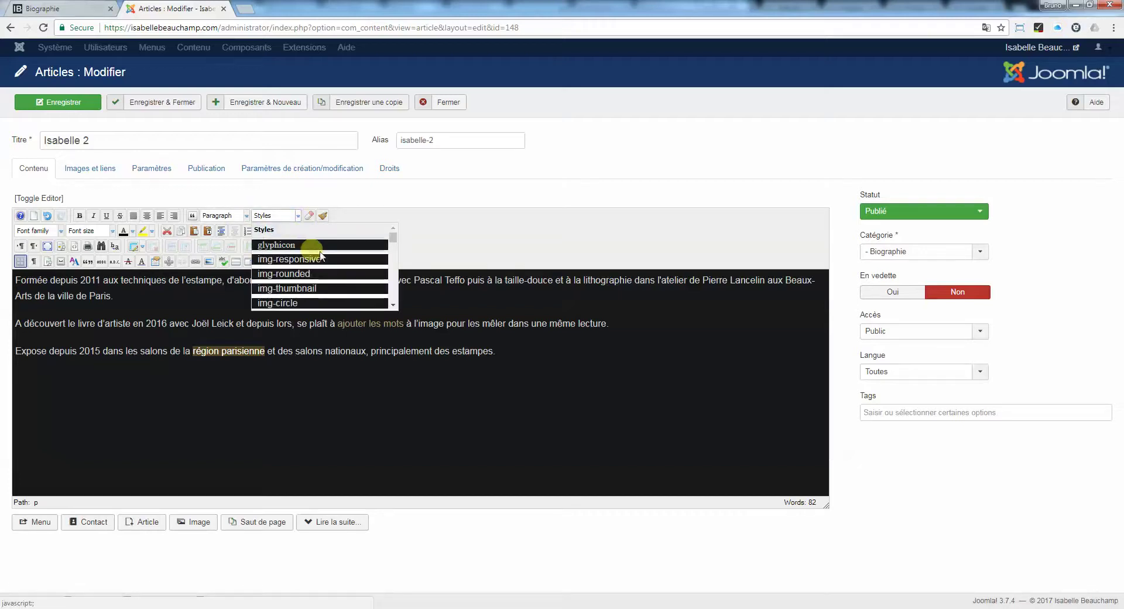
pyautogui.scroll(-5, 393, 241)
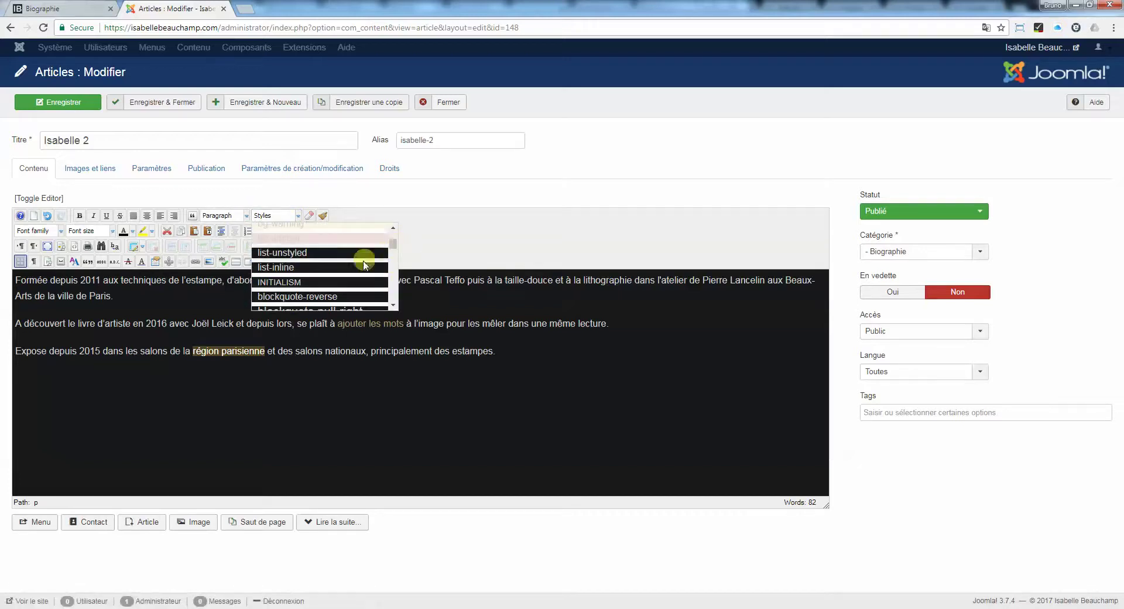
pyautogui.scroll(2, 364, 267)
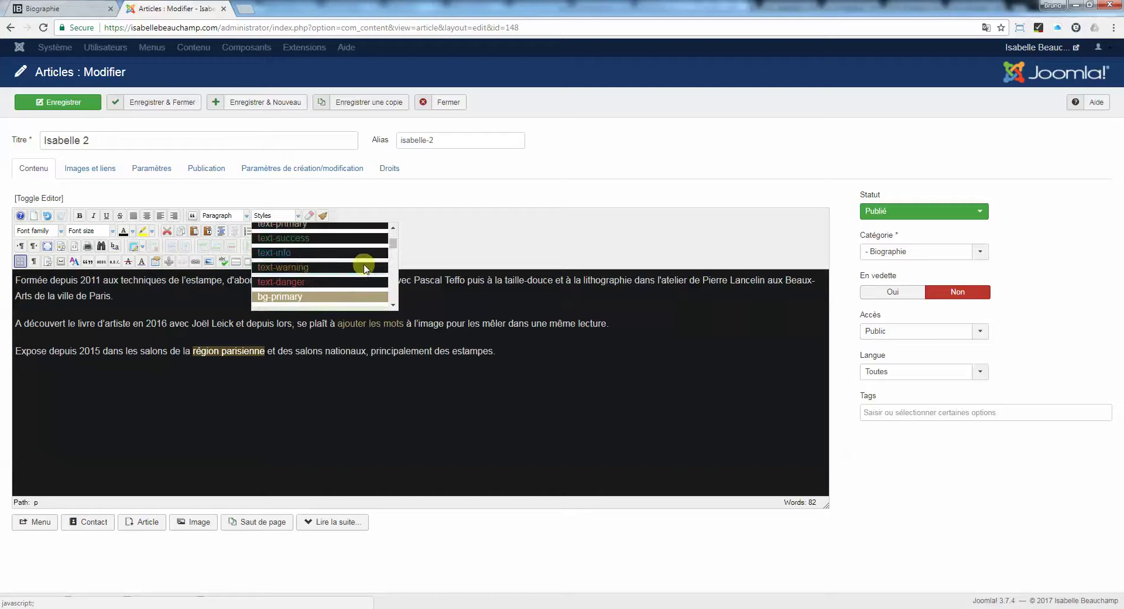
pyautogui.scroll(2, 357, 268)
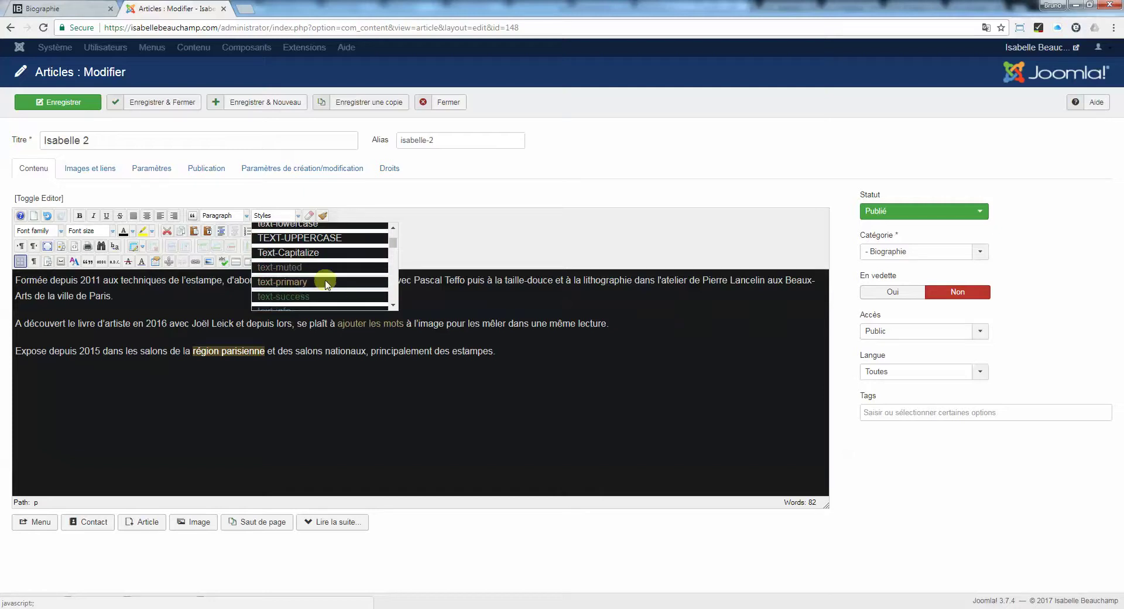
pyautogui.scroll(-2, 302, 284)
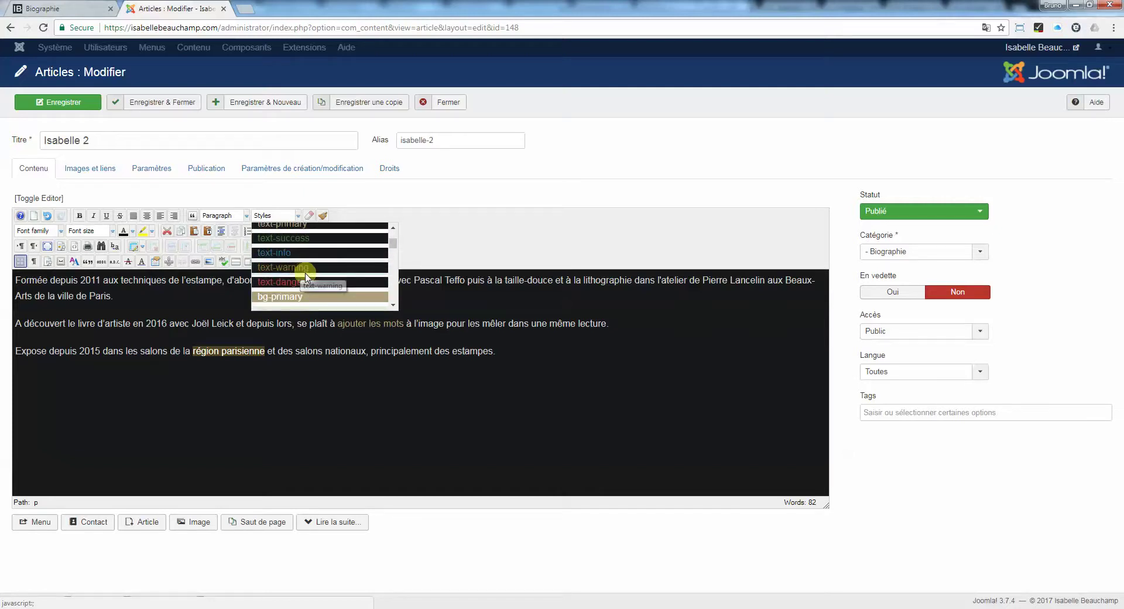
pyautogui.scroll(2, 307, 280)
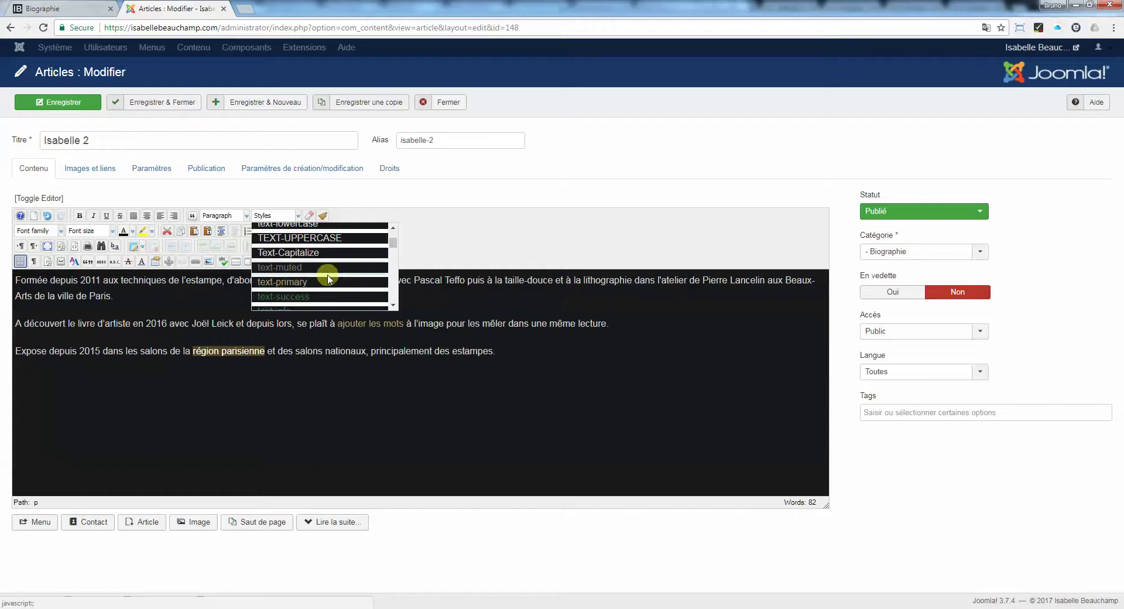
pyautogui.scroll(-2, 316, 278)
pyautogui.scroll(-7, 314, 270)
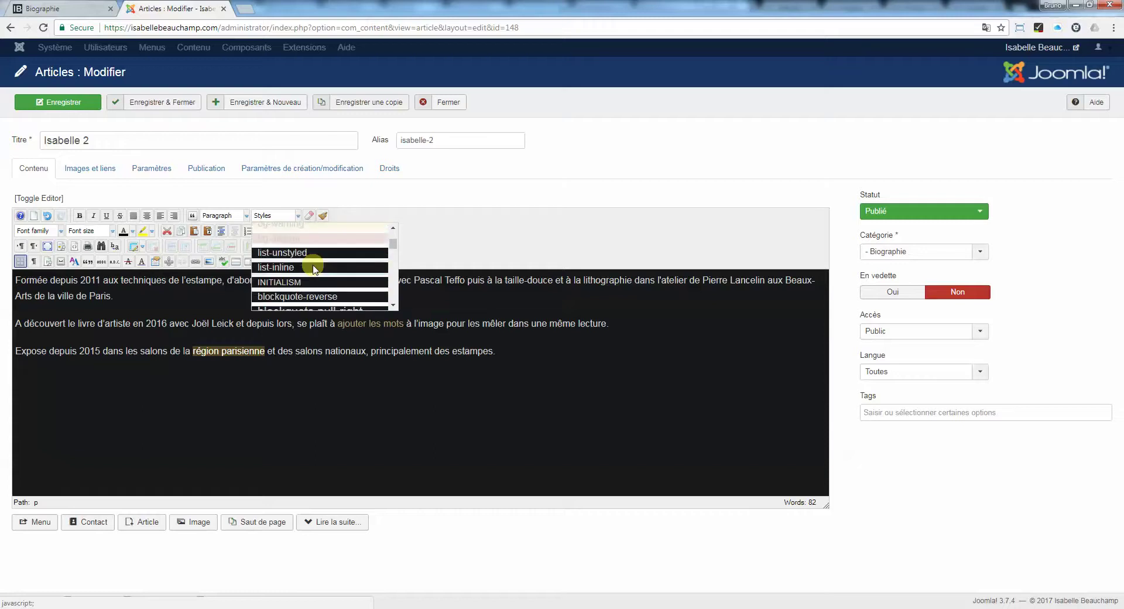
pyautogui.scroll(7, 315, 274)
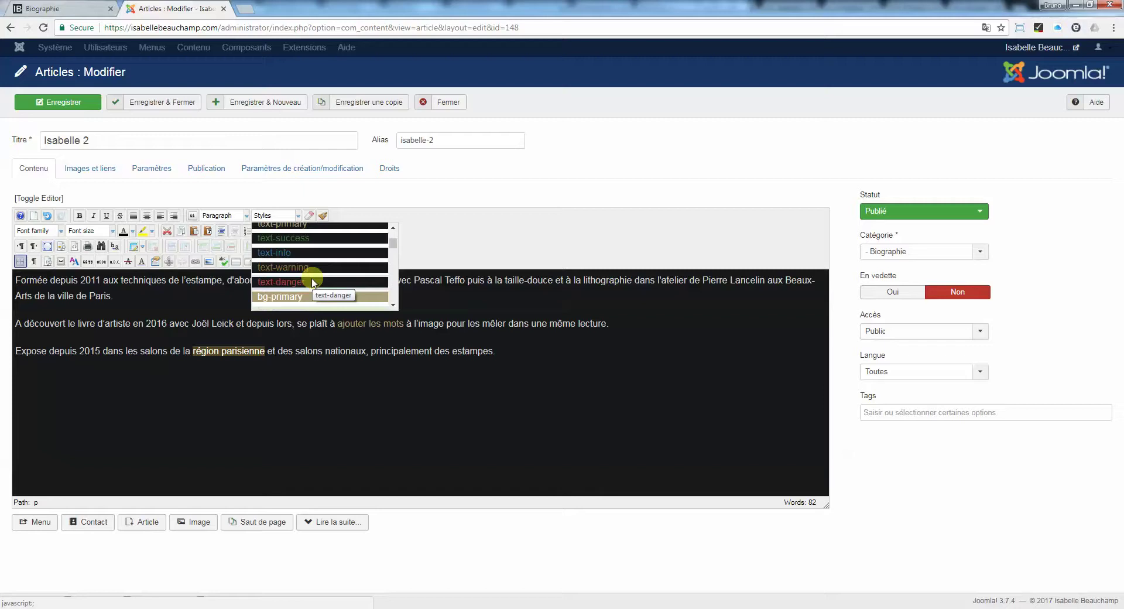
pyautogui.scroll(2, 313, 283)
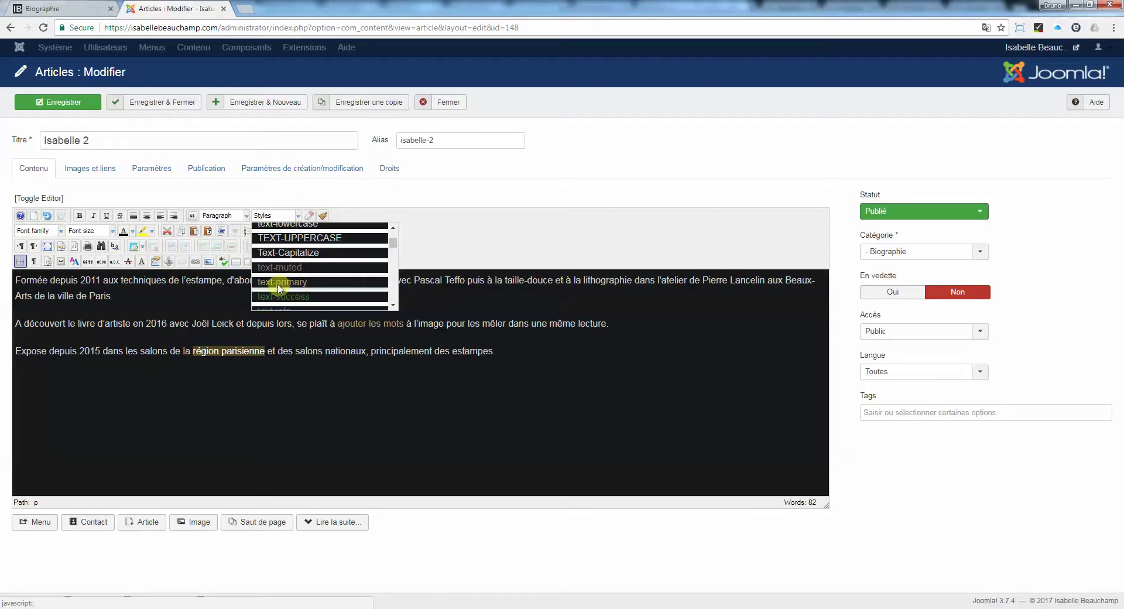
pyautogui.click(278, 283)
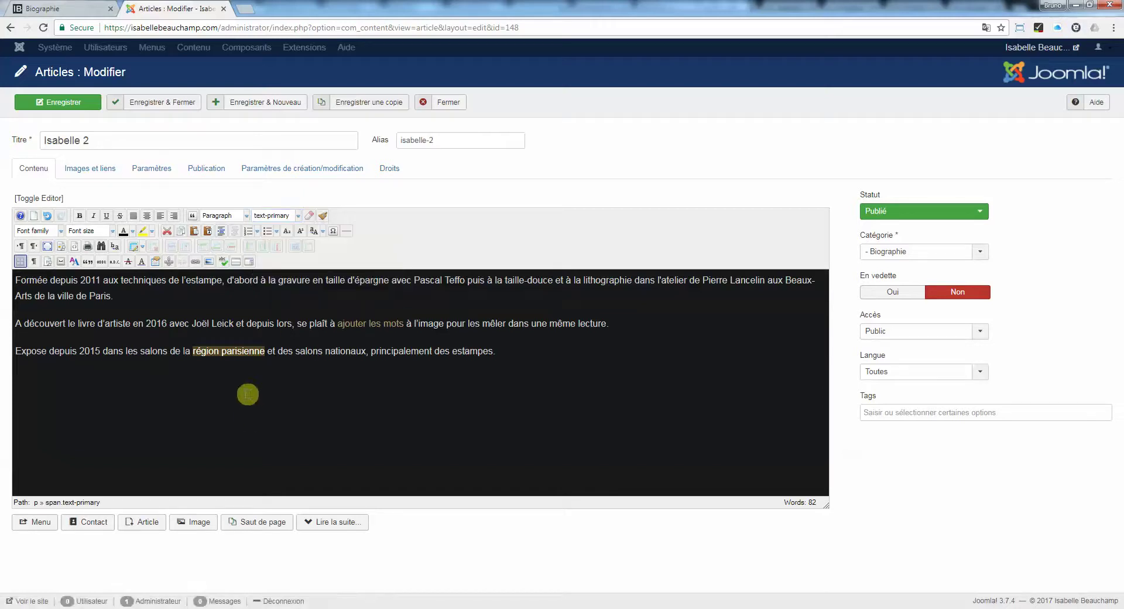
pyautogui.moveTo(243, 350); pyautogui.dragTo(209, 351)
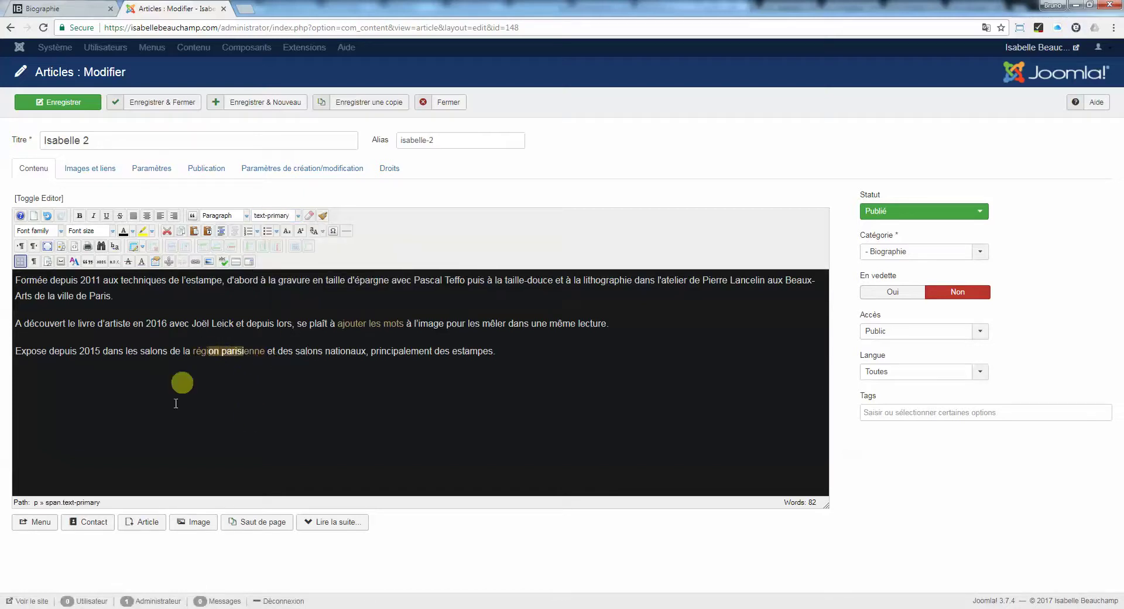
pyautogui.click(272, 343)
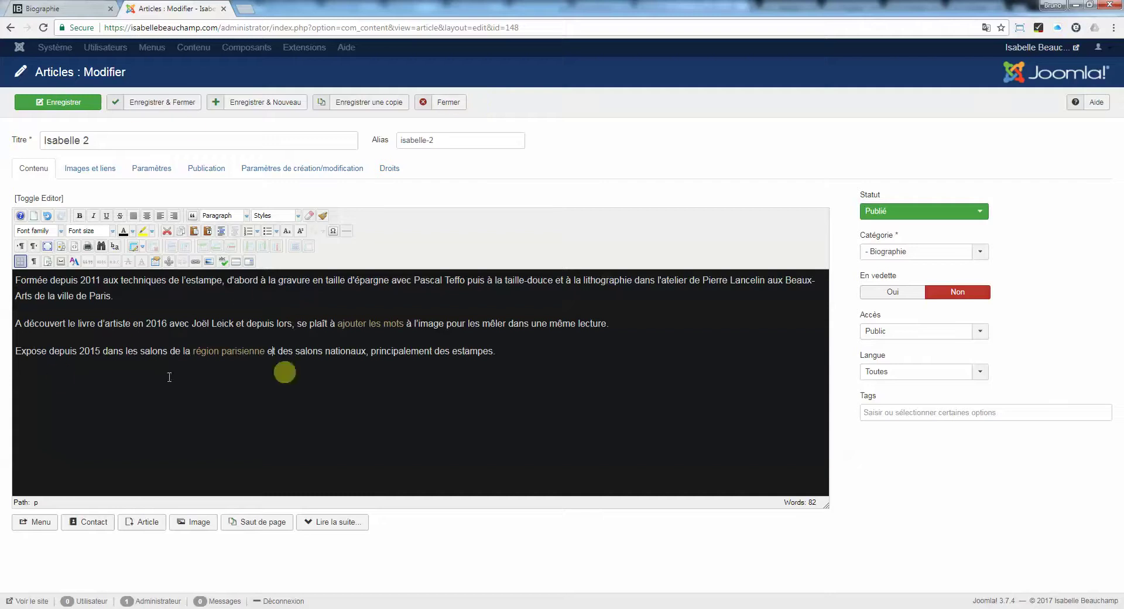
# Close the article without saving and open the Démarche artistique page on the public site
pyautogui.click(444, 103)
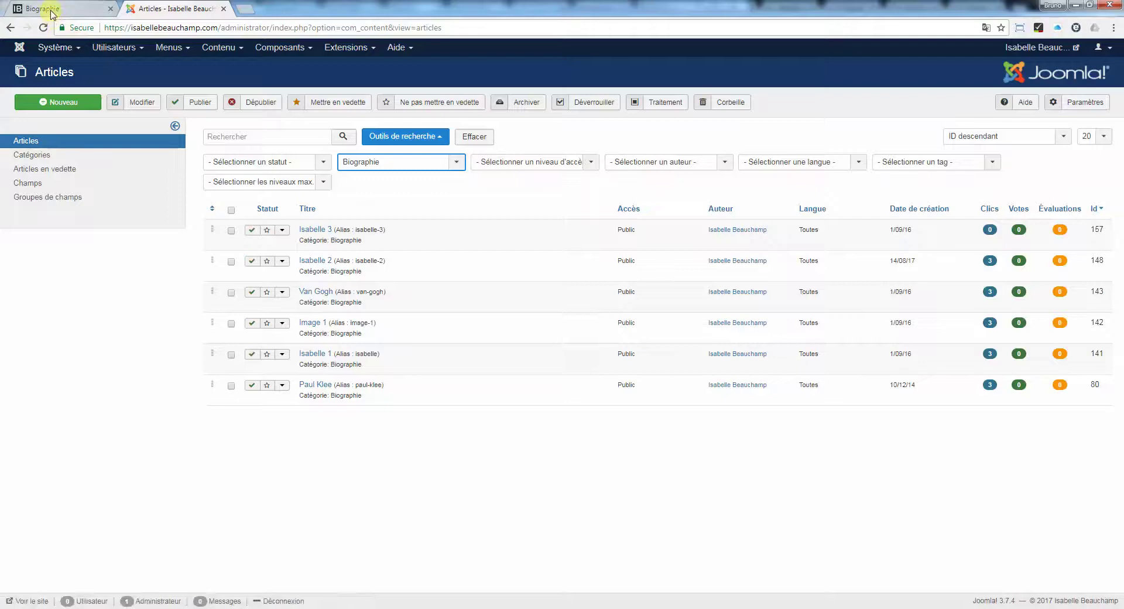
pyautogui.click(53, 12)
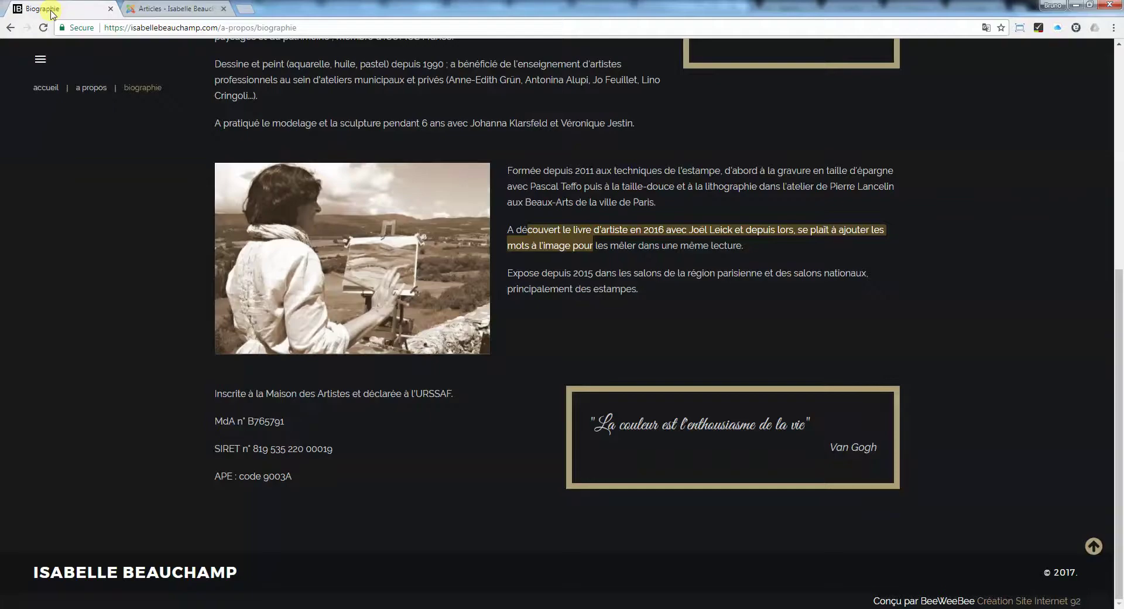
pyautogui.click(619, 292)
pyautogui.scroll(7, 640, 300)
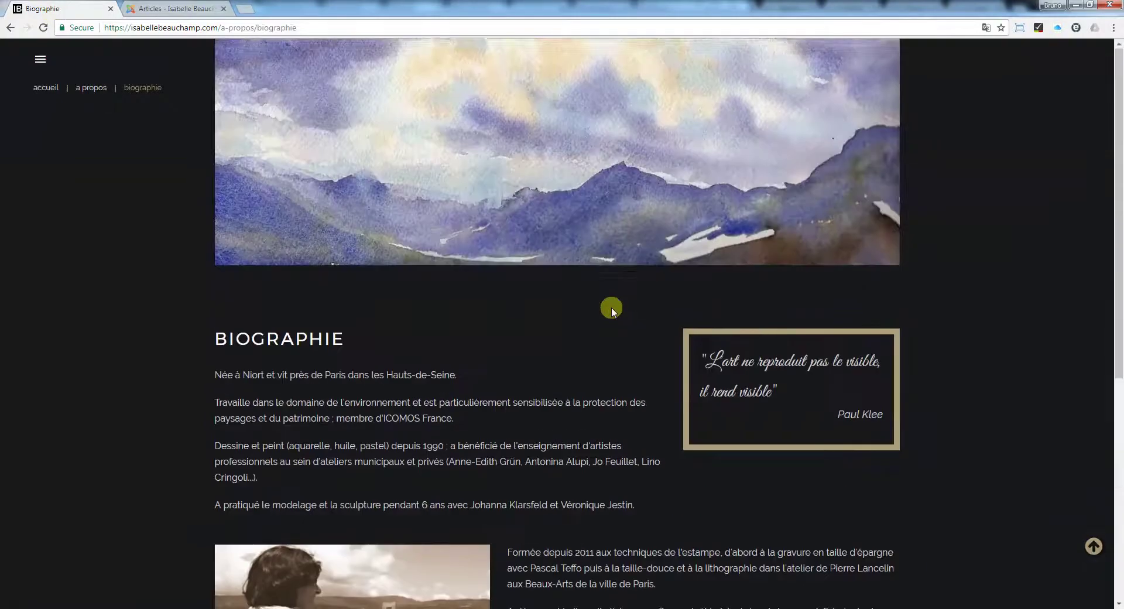
pyautogui.click(39, 59)
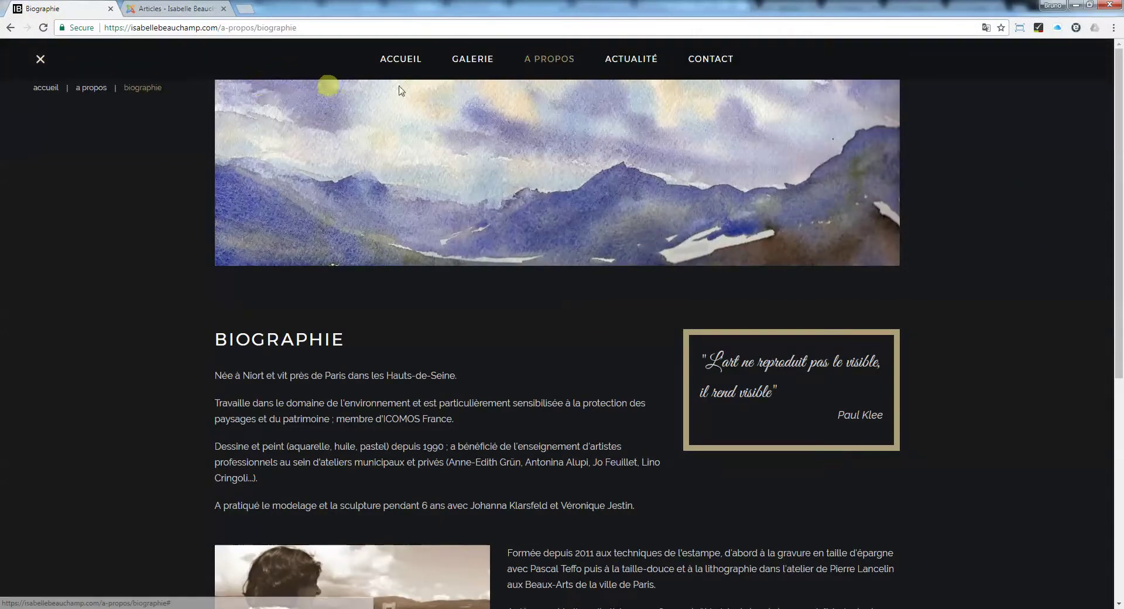
pyautogui.moveTo(571, 67)
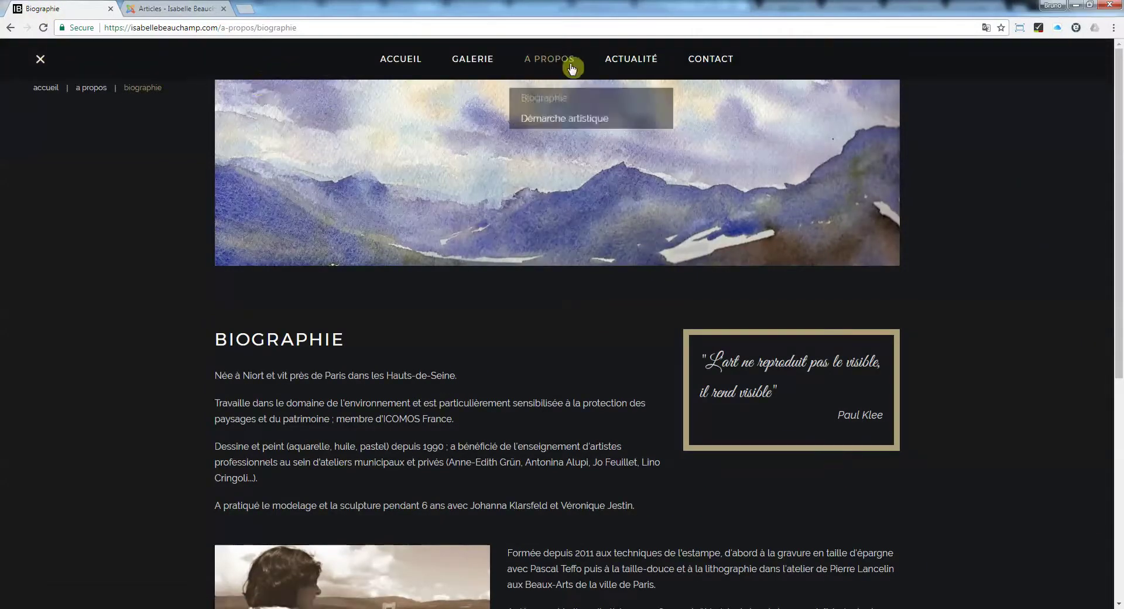
pyautogui.click(543, 112)
# Filter the Joomla administration's article list by the Démarche artistique category
pyautogui.click(171, 9)
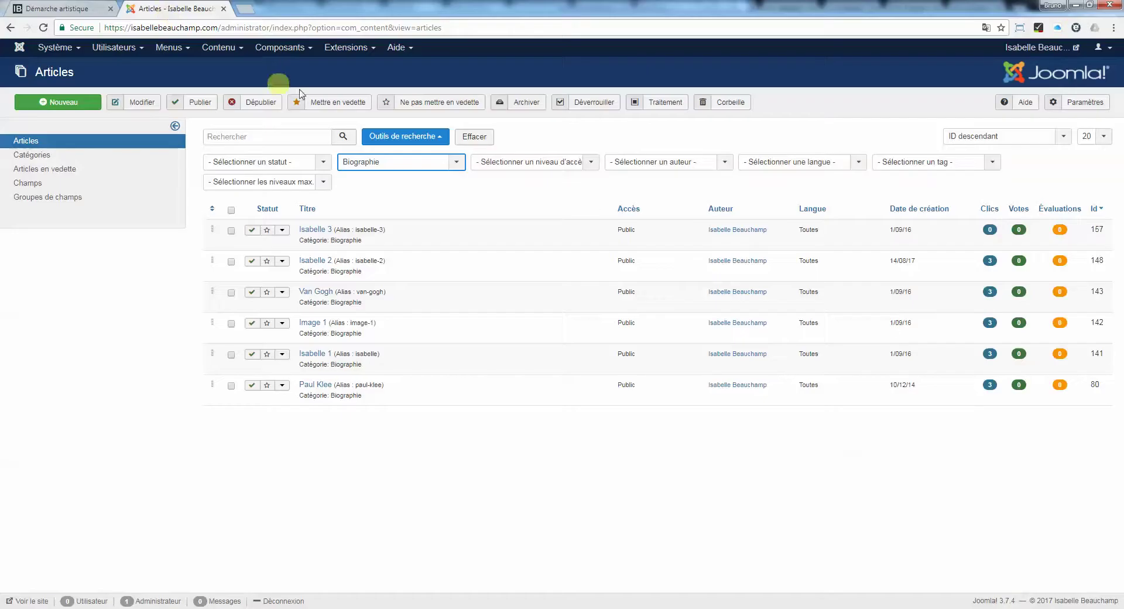
pyautogui.click(457, 164)
pyautogui.scroll(-2, 404, 223)
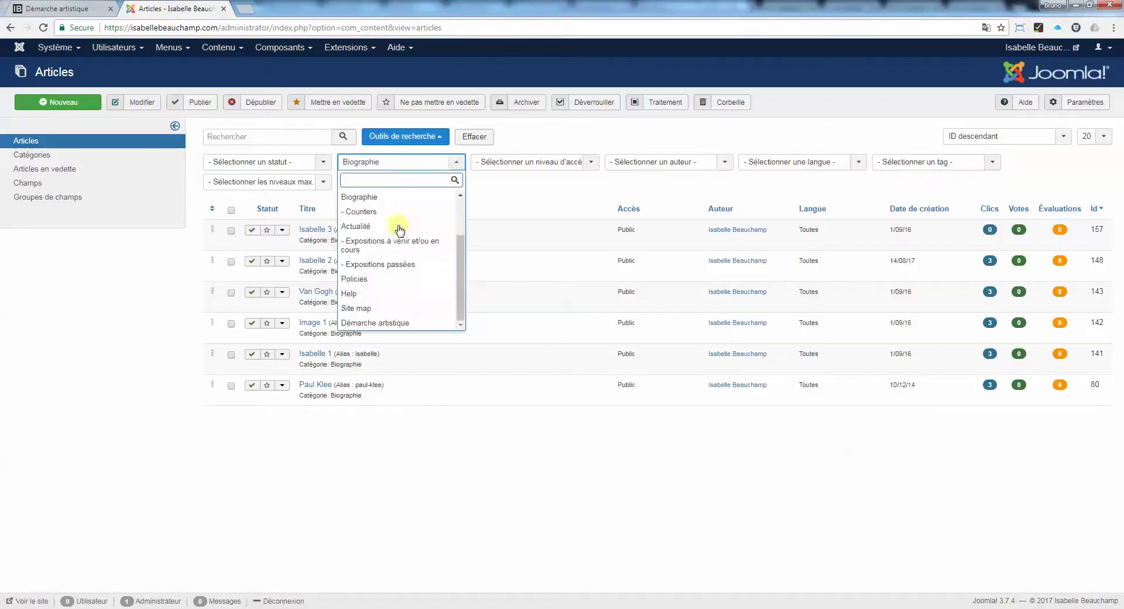
pyautogui.click(384, 324)
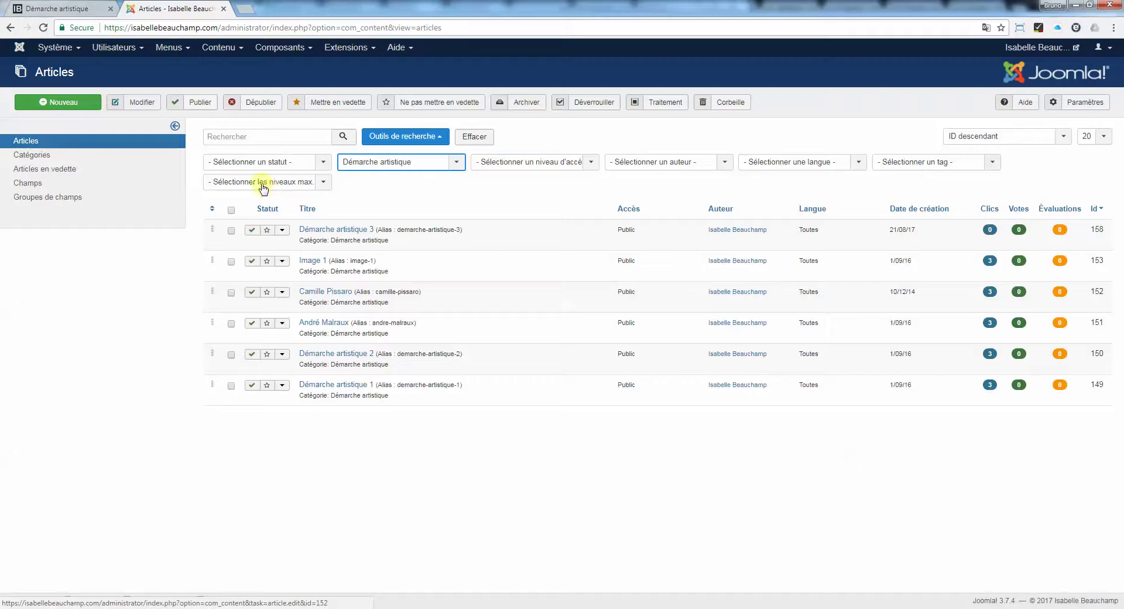
# Open the Actualité page on the public site and examine its upcoming exhibitions
pyautogui.click(63, 10)
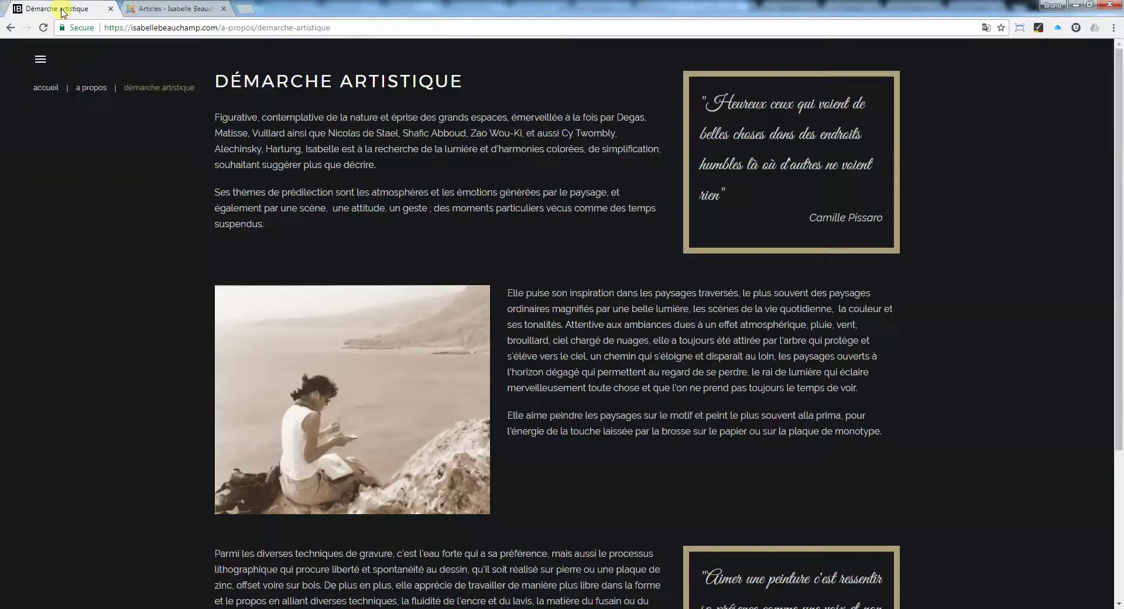
pyautogui.click(40, 59)
pyautogui.click(633, 55)
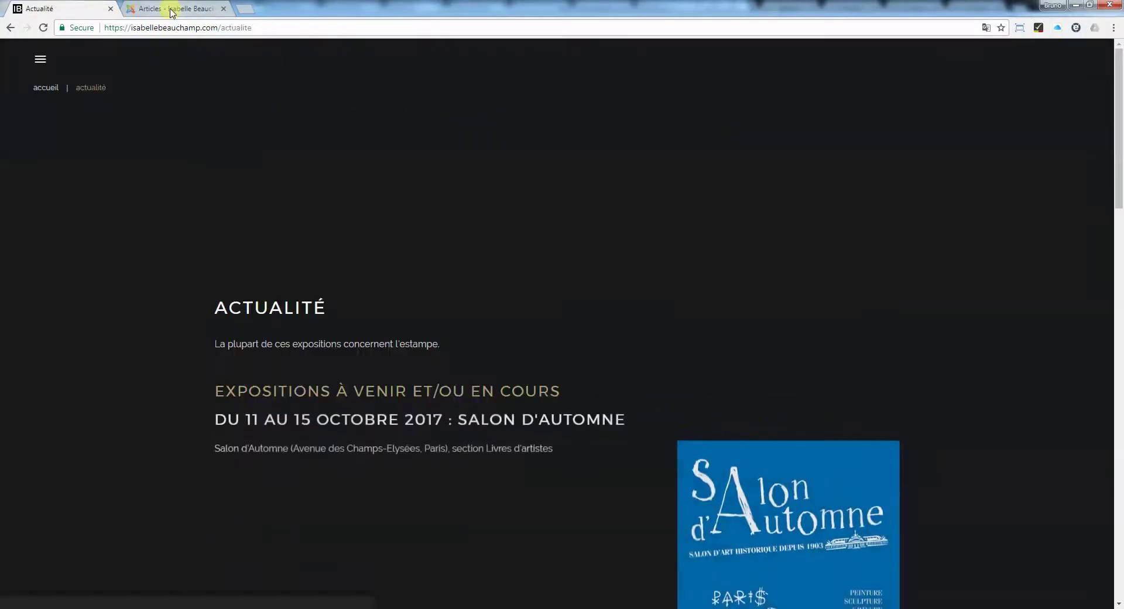
pyautogui.scroll(-4, 289, 264)
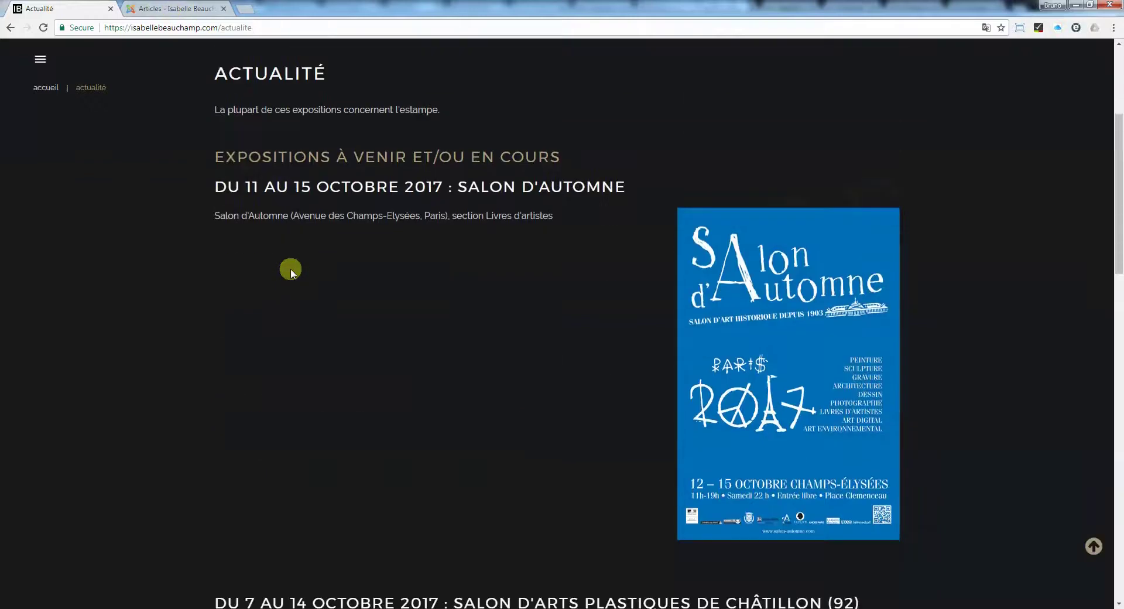
# Filter the administration's article list by the category "Expositions à venir et/ou en cours"
pyautogui.click(167, 9)
pyautogui.click(453, 168)
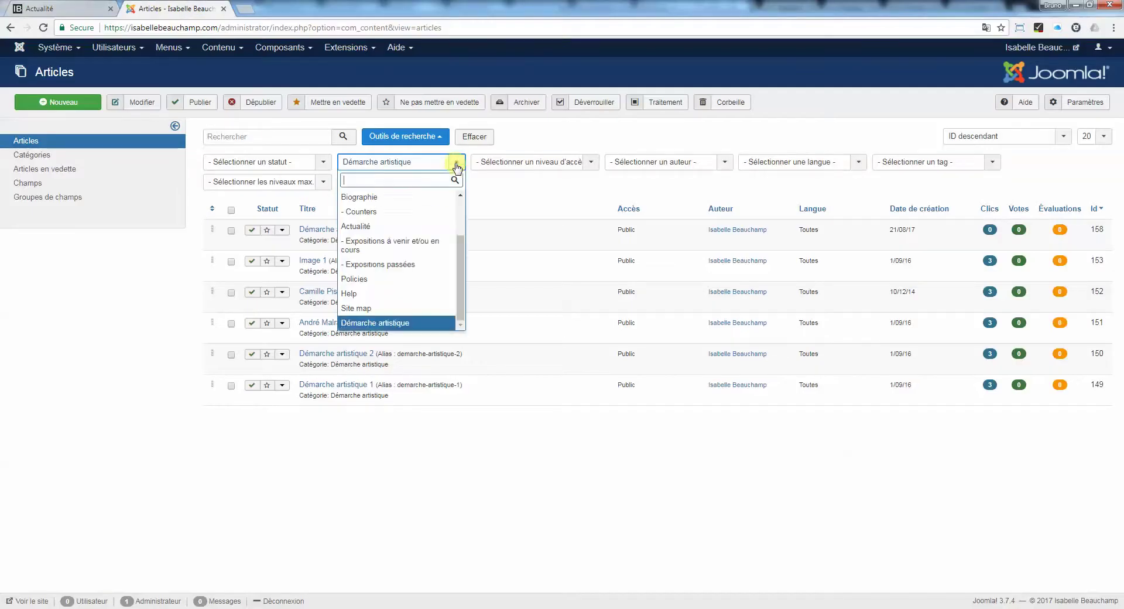
pyautogui.click(385, 247)
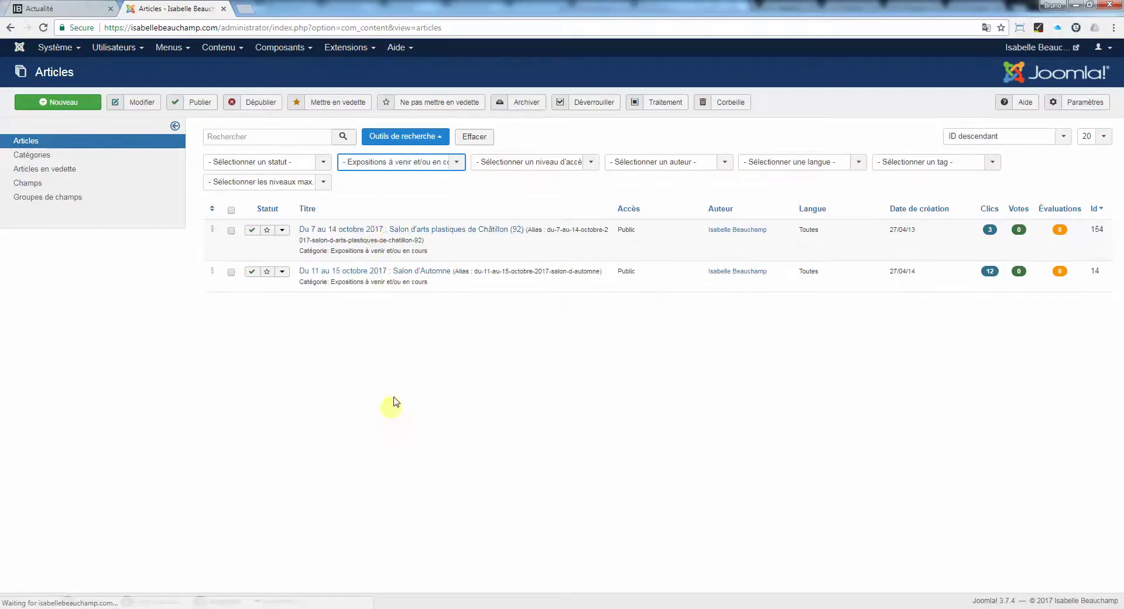
# Filter the article list by the category "Expositions passées" and open the 2016 article to view its content
pyautogui.click(414, 161)
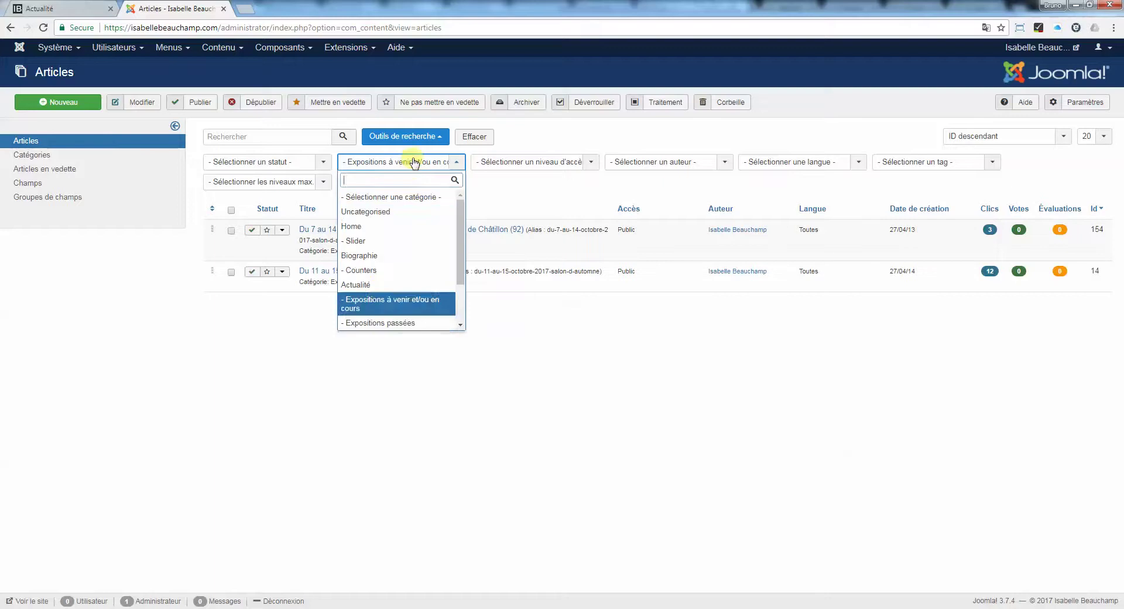
pyautogui.click(377, 323)
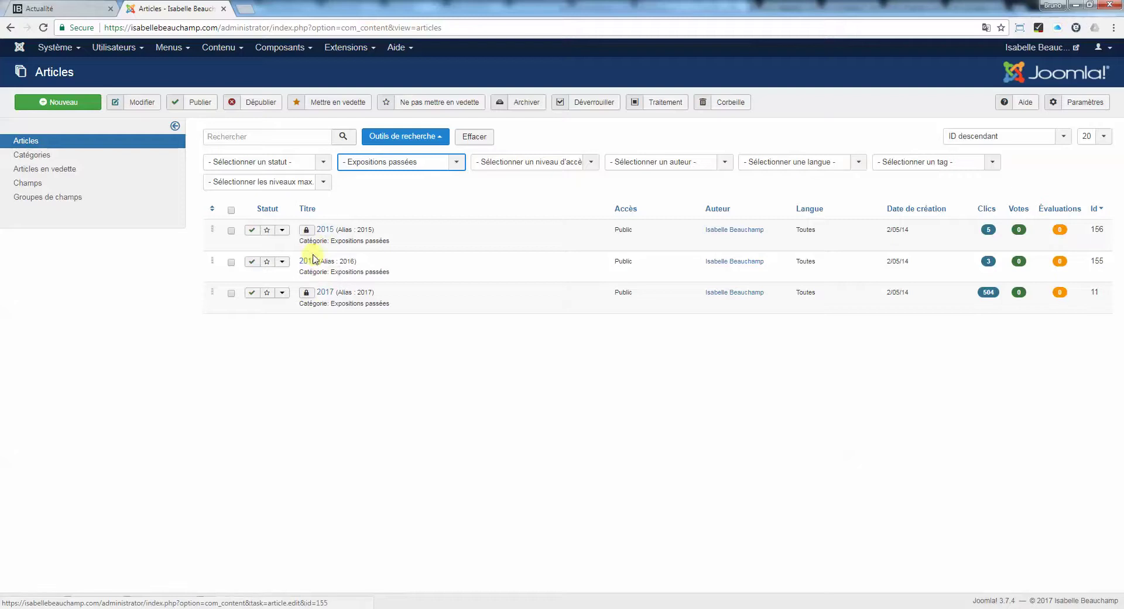
pyautogui.click(58, 8)
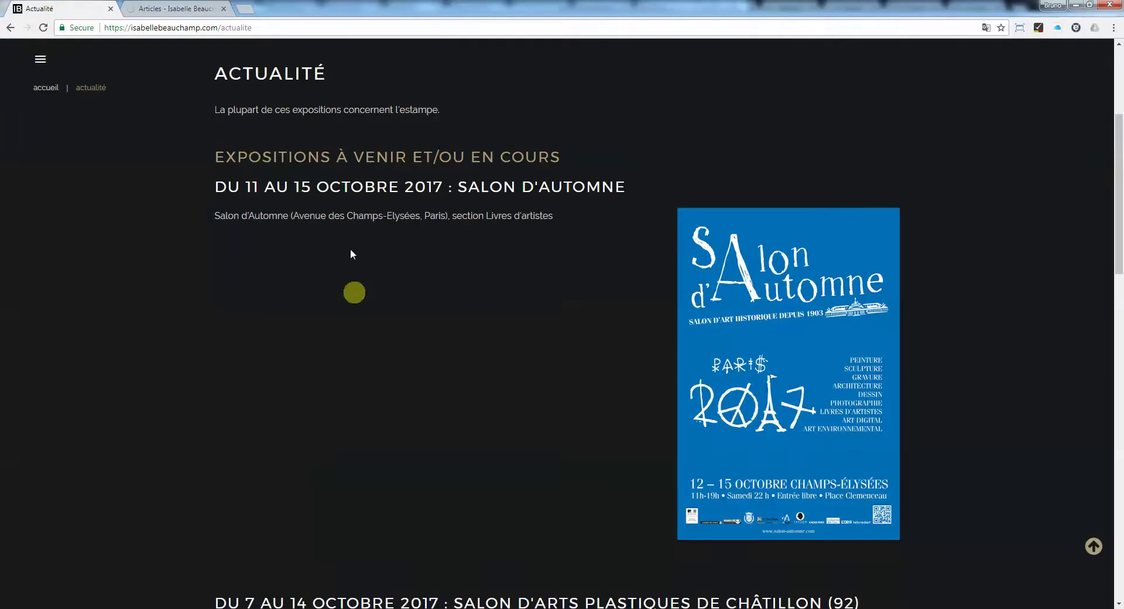
pyautogui.click(170, 9)
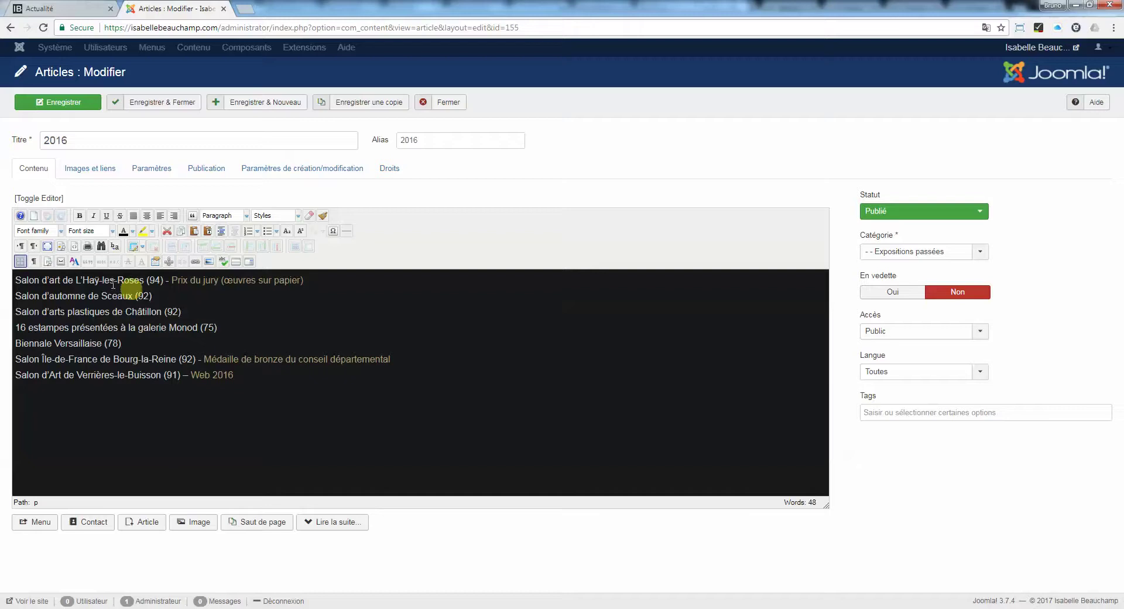
pyautogui.click(151, 311)
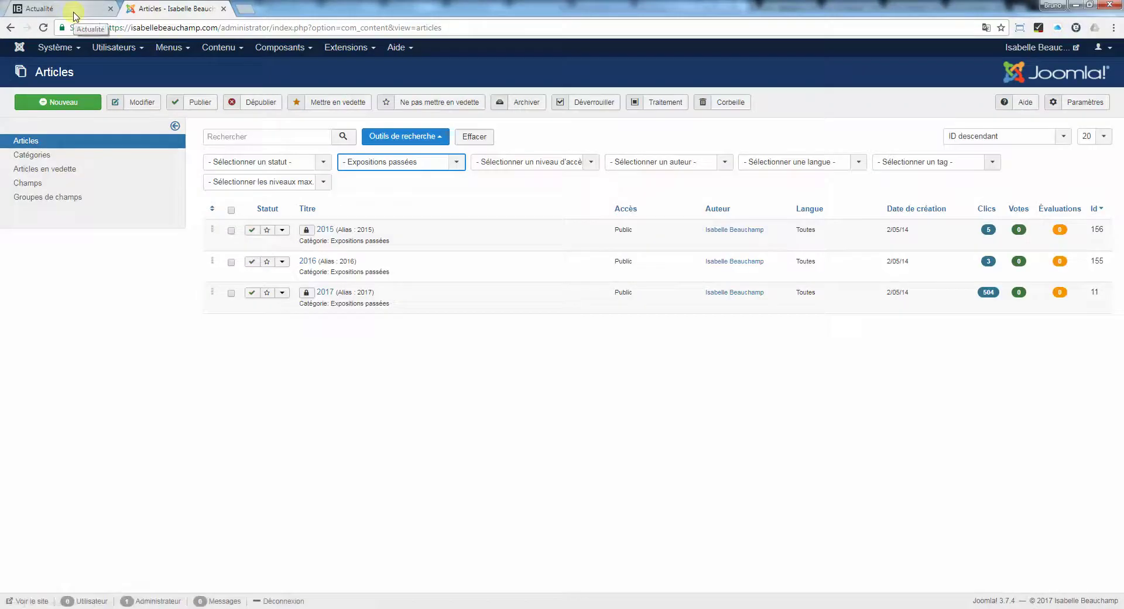
# Close the 2016 article and examine the past exhibitions and the Salon d'Automne entry on the public Actualité page
pyautogui.click(73, 12)
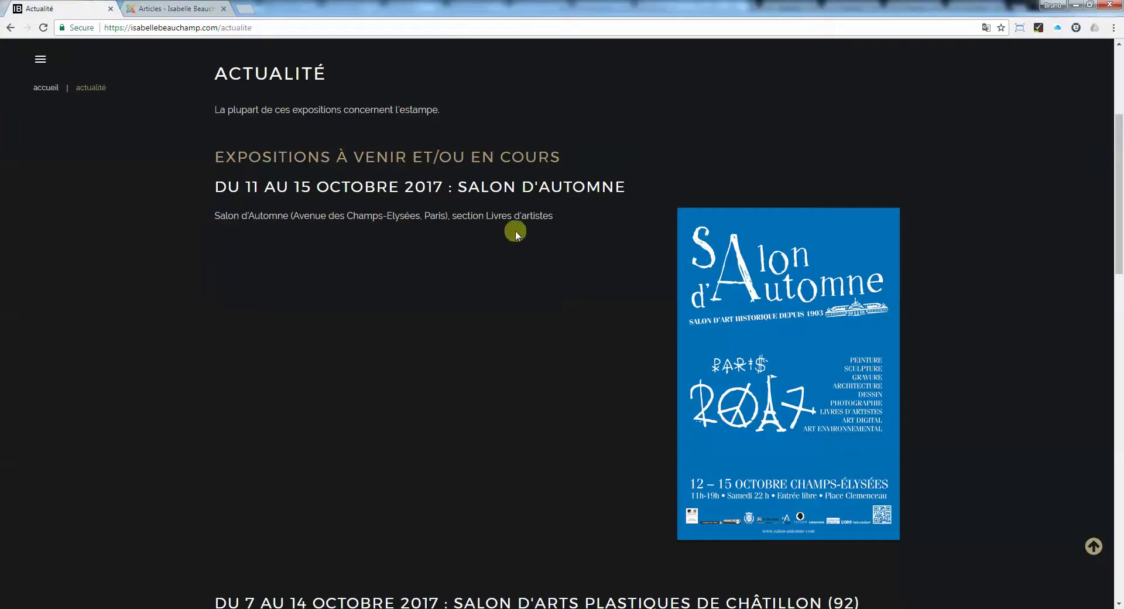
pyautogui.scroll(-15, 516, 234)
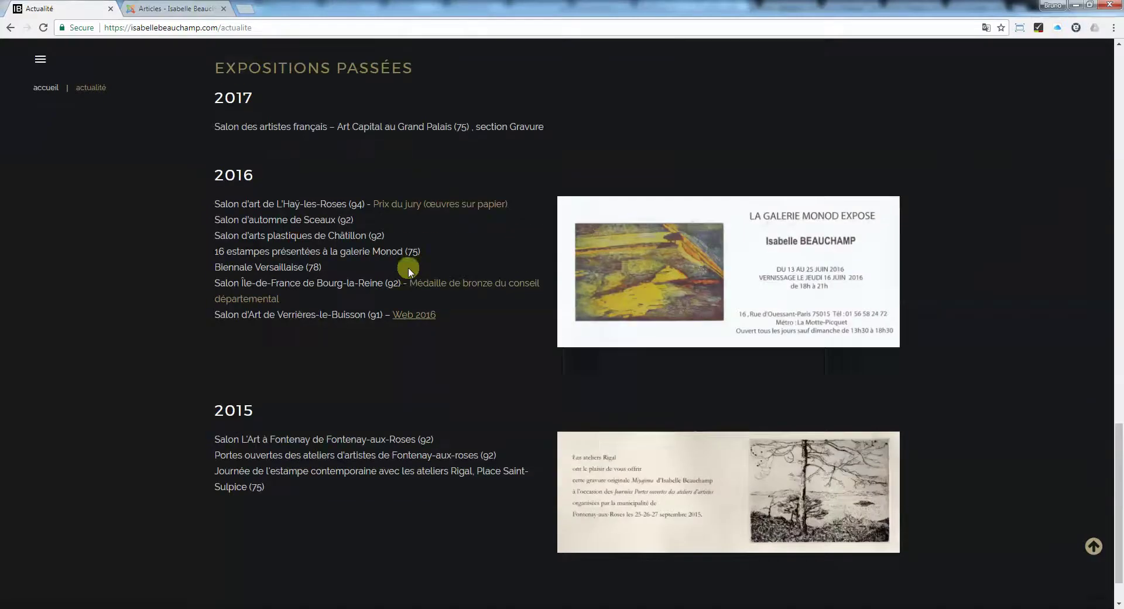
pyautogui.scroll(15, 399, 269)
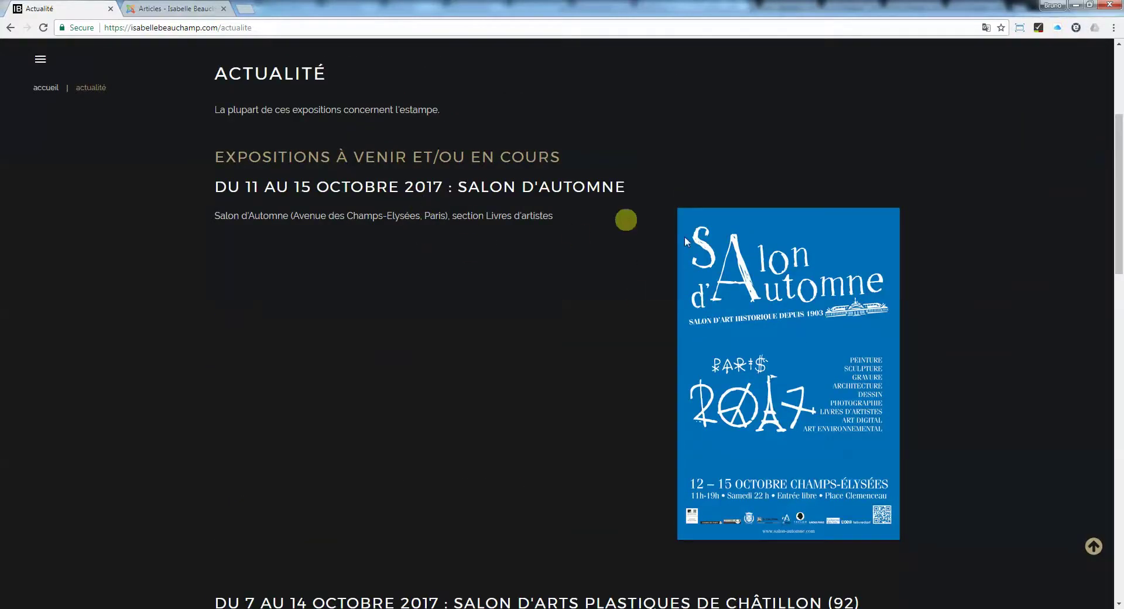
pyautogui.scroll(-1, 444, 261)
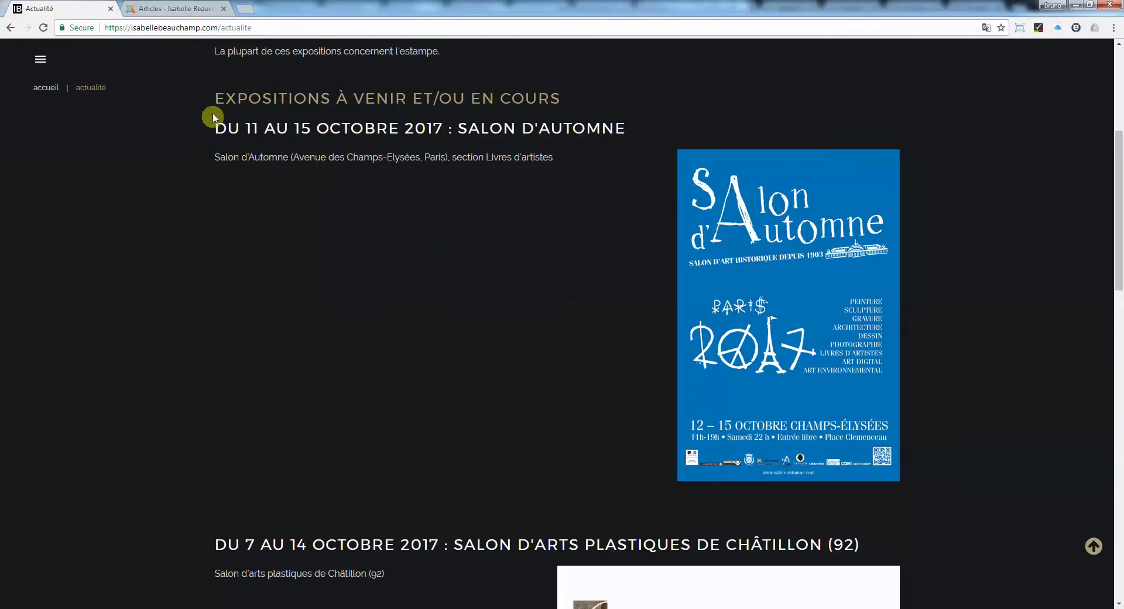
pyautogui.moveTo(219, 127); pyautogui.dragTo(394, 153)
pyautogui.click(151, 70)
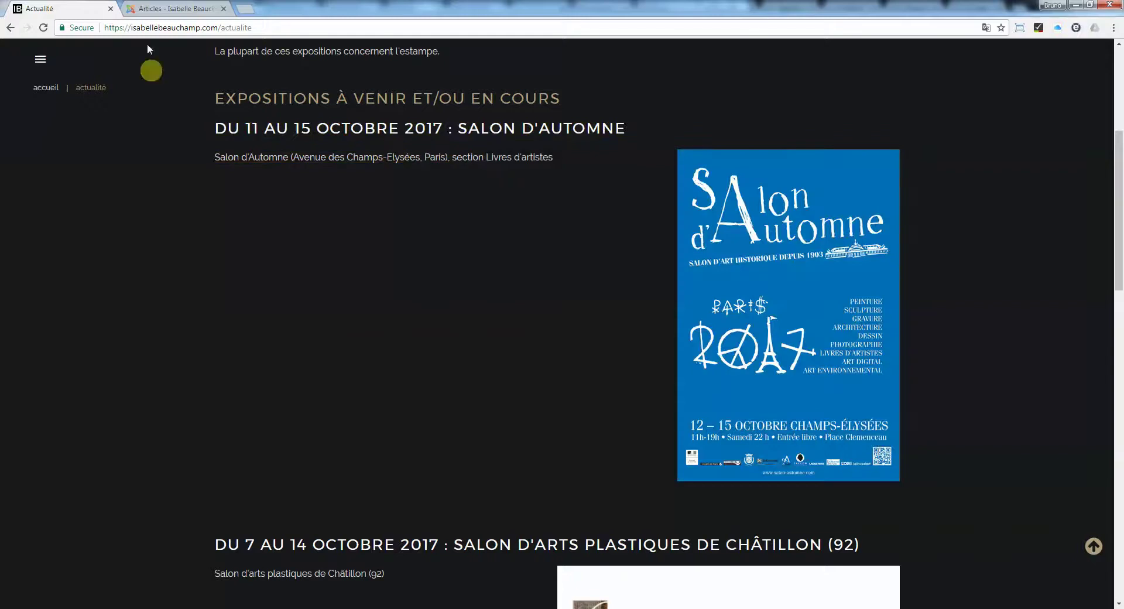
# Filter the administration's article list by "Expositions à venir et/ou en cours" and open the Salon d'Automne article to view its images and content
pyautogui.click(170, 13)
pyautogui.click(381, 162)
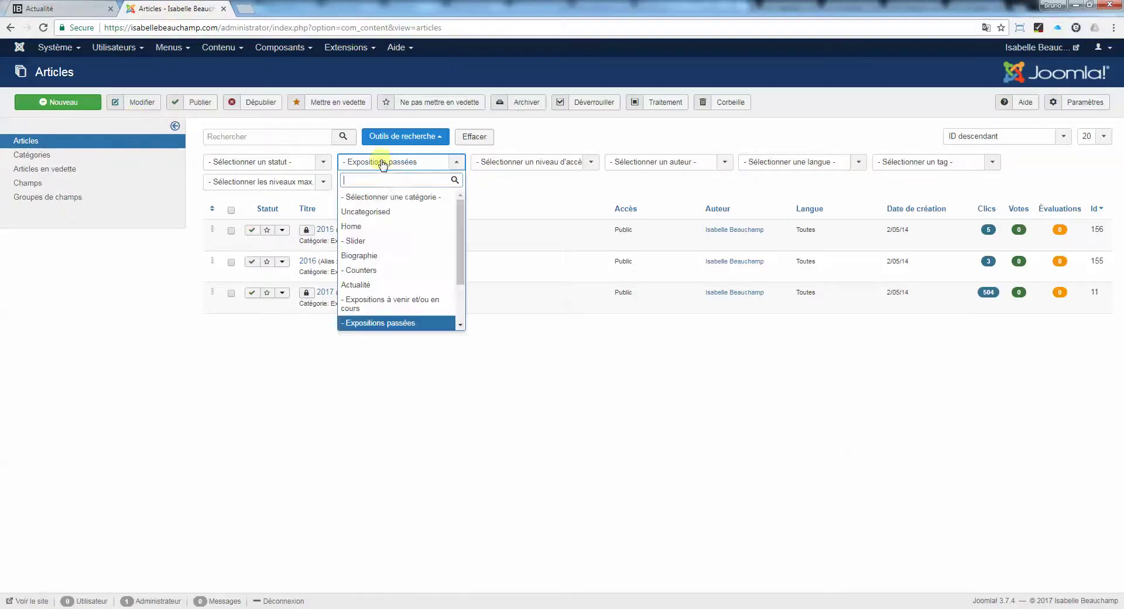
pyautogui.click(387, 301)
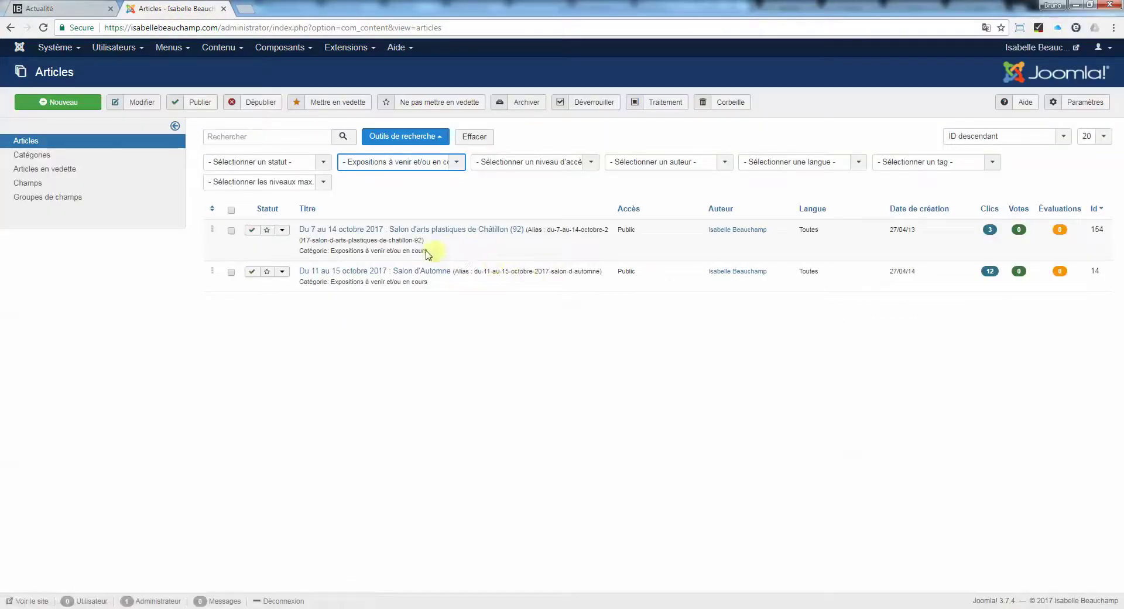
pyautogui.click(355, 273)
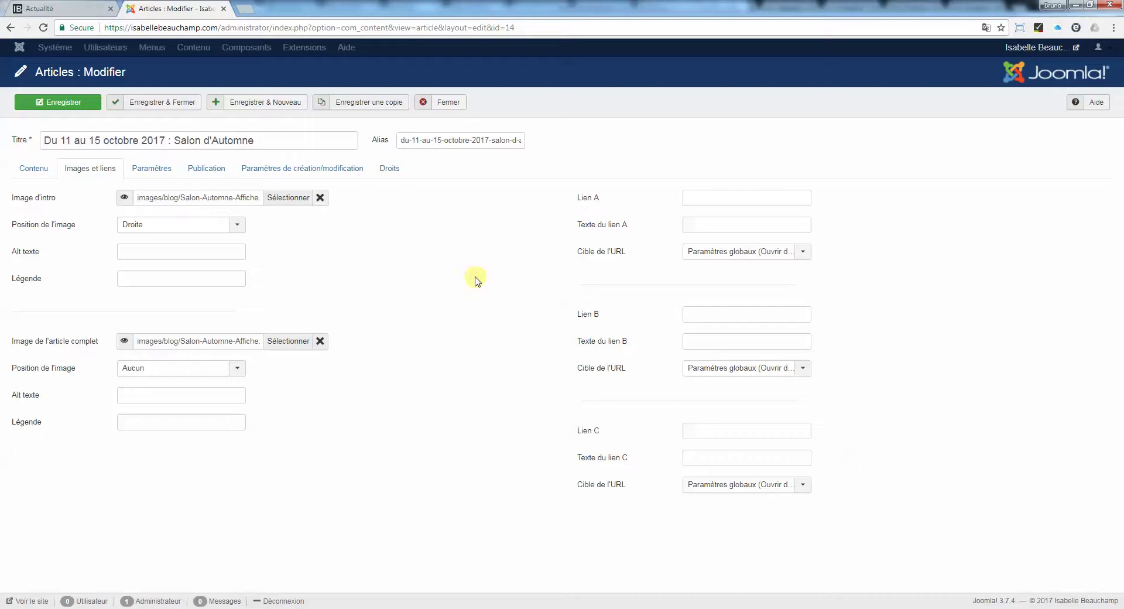
pyautogui.click(41, 173)
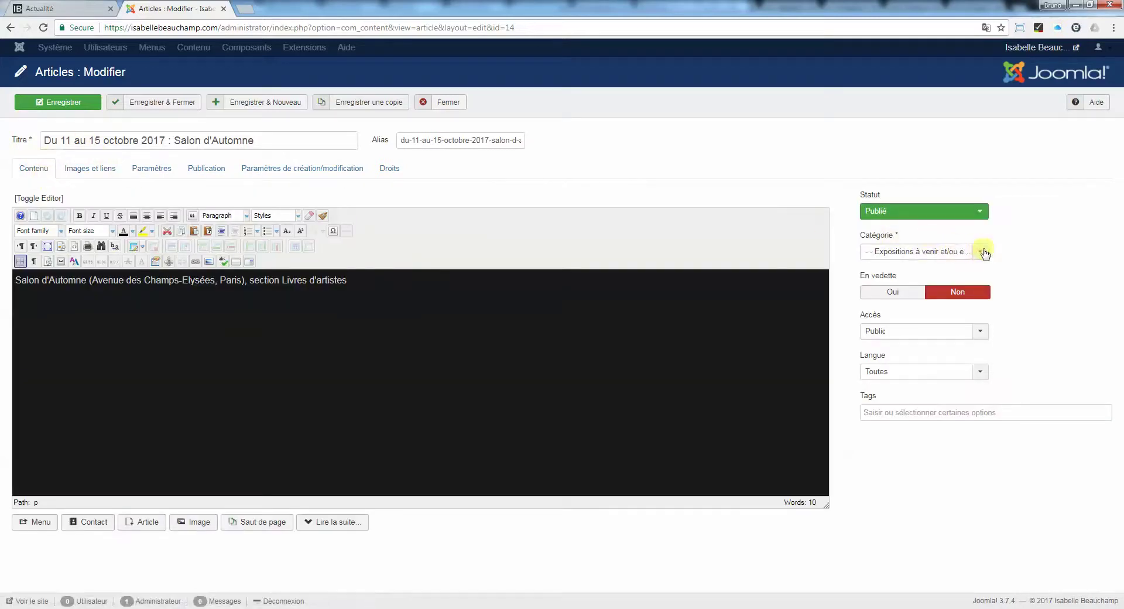
# Try assigning the Salon d'Automne article to the category "Expositions passées", and close it without saving
pyautogui.click(985, 253)
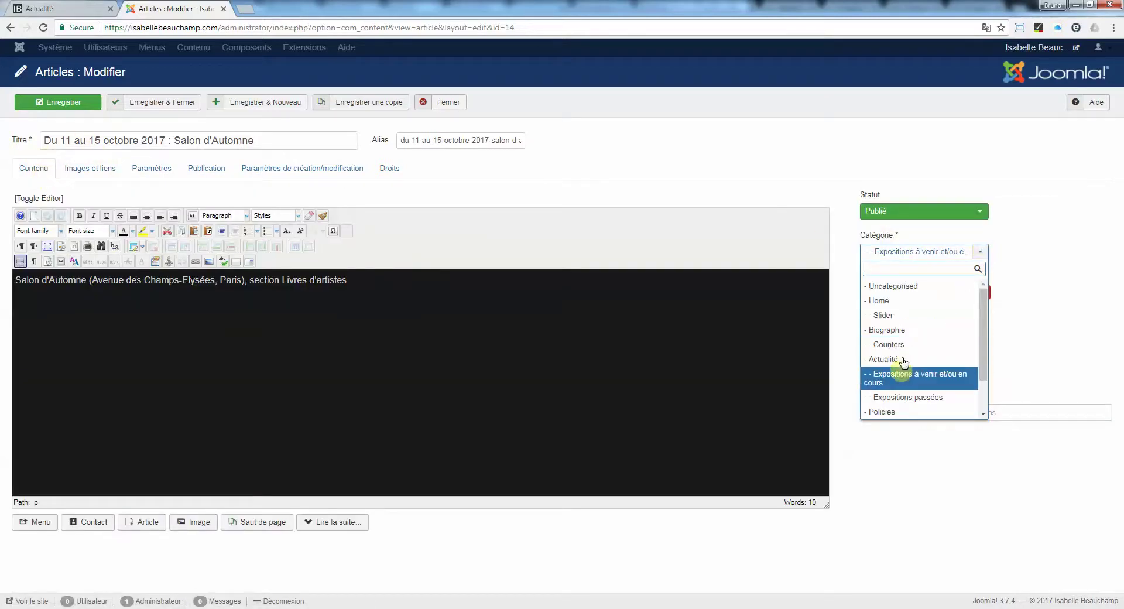
pyautogui.click(889, 398)
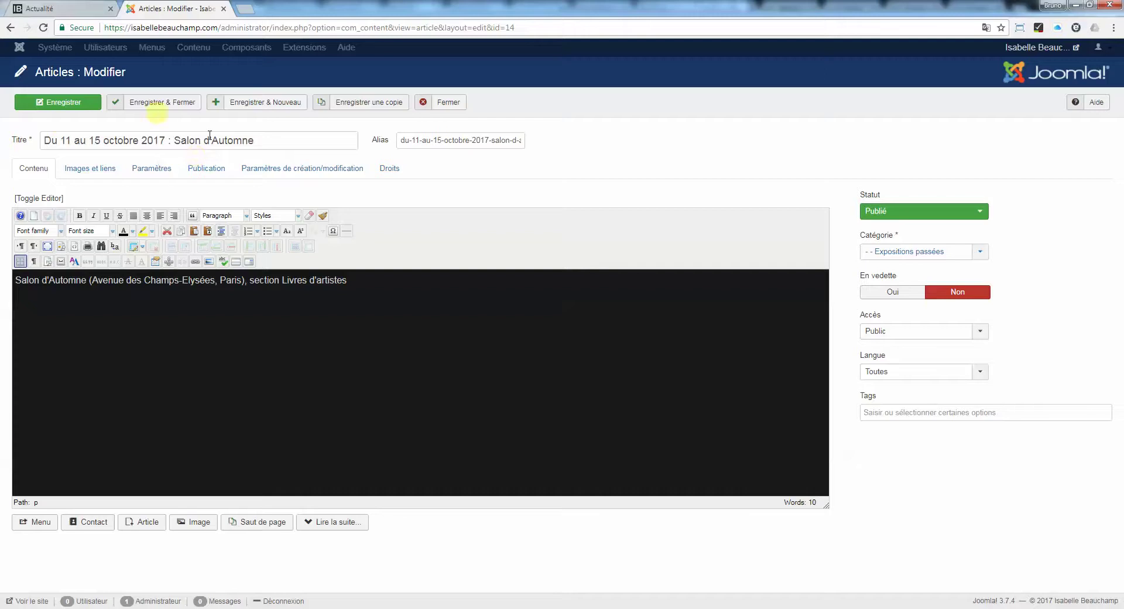
pyautogui.click(64, 5)
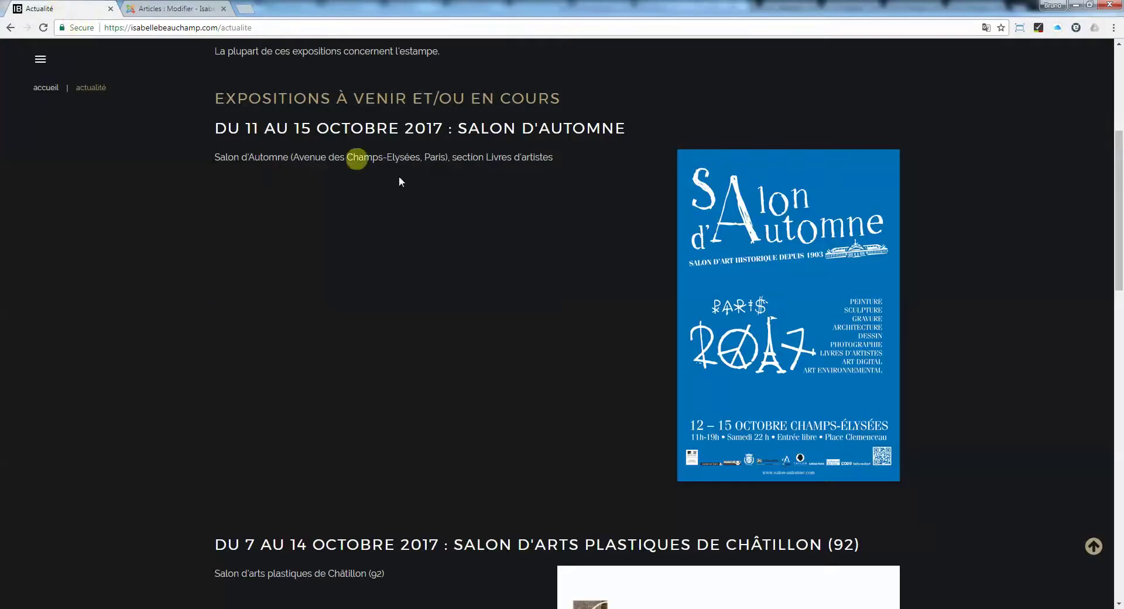
pyautogui.scroll(-15, 393, 166)
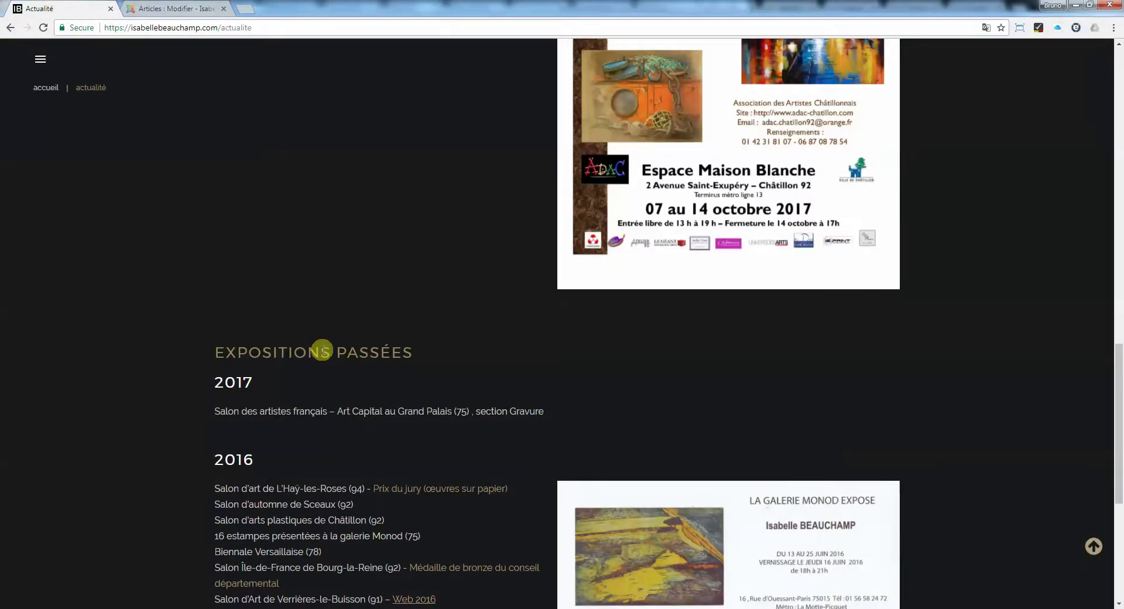
pyautogui.scroll(5, 243, 443)
pyautogui.scroll(5, 244, 441)
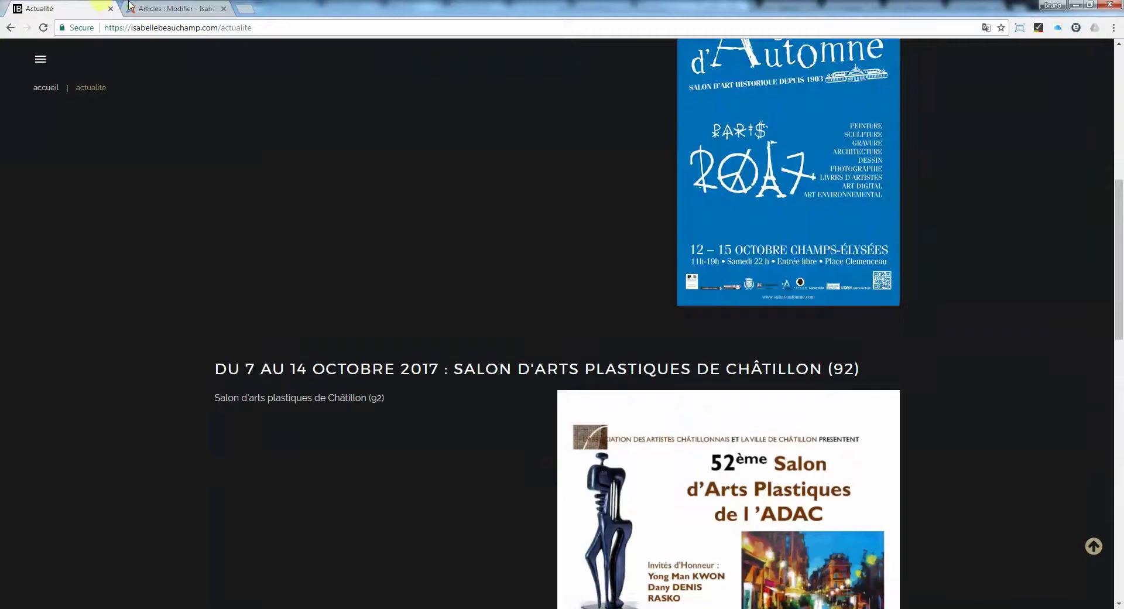
pyautogui.click(161, 7)
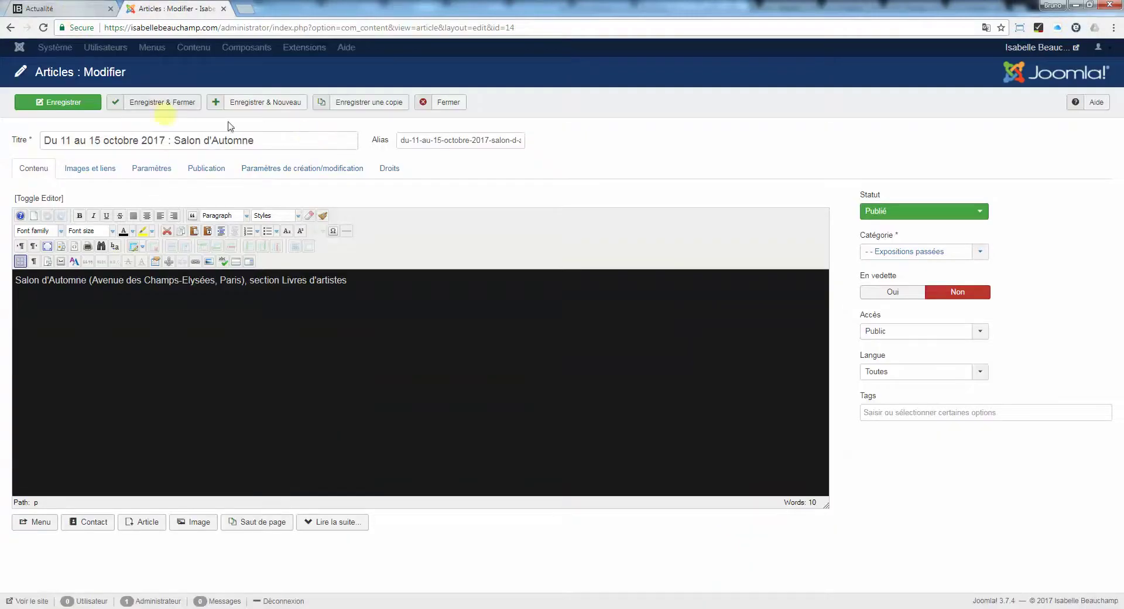
pyautogui.click(448, 102)
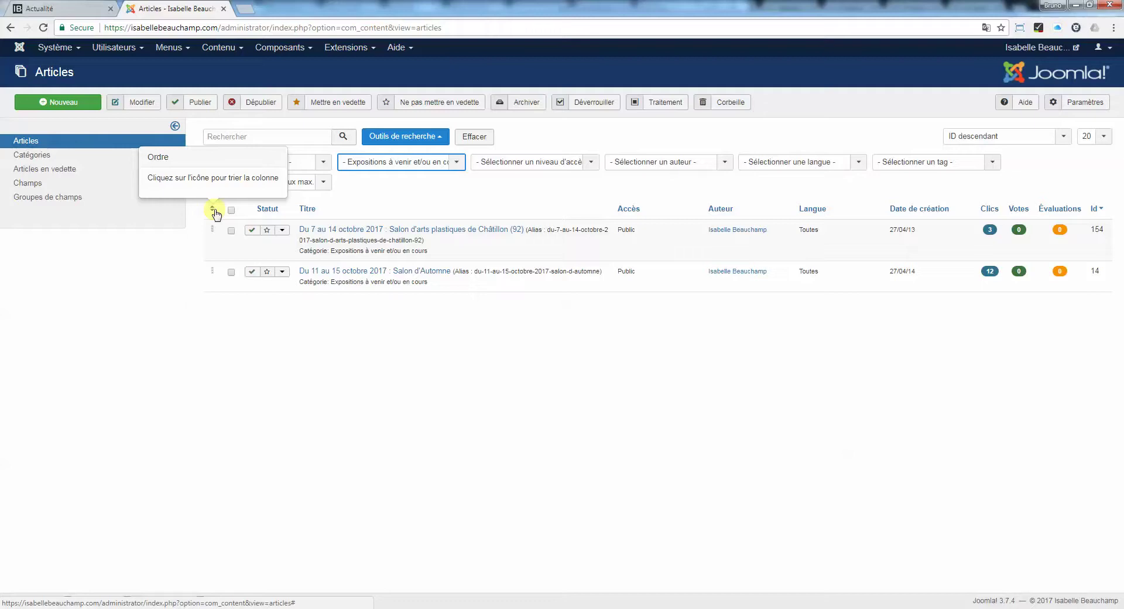
# Sort the upcoming exhibition articles by "Ordre ascendant" and compare their sequence with the public Actualité page
pyautogui.click(214, 210)
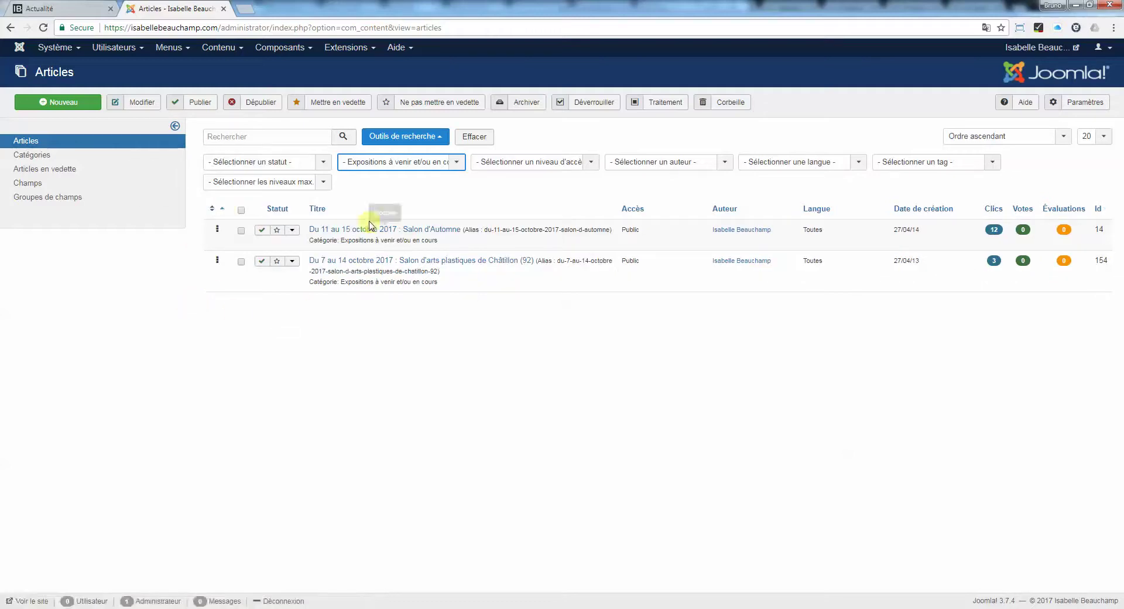
pyautogui.click(85, 8)
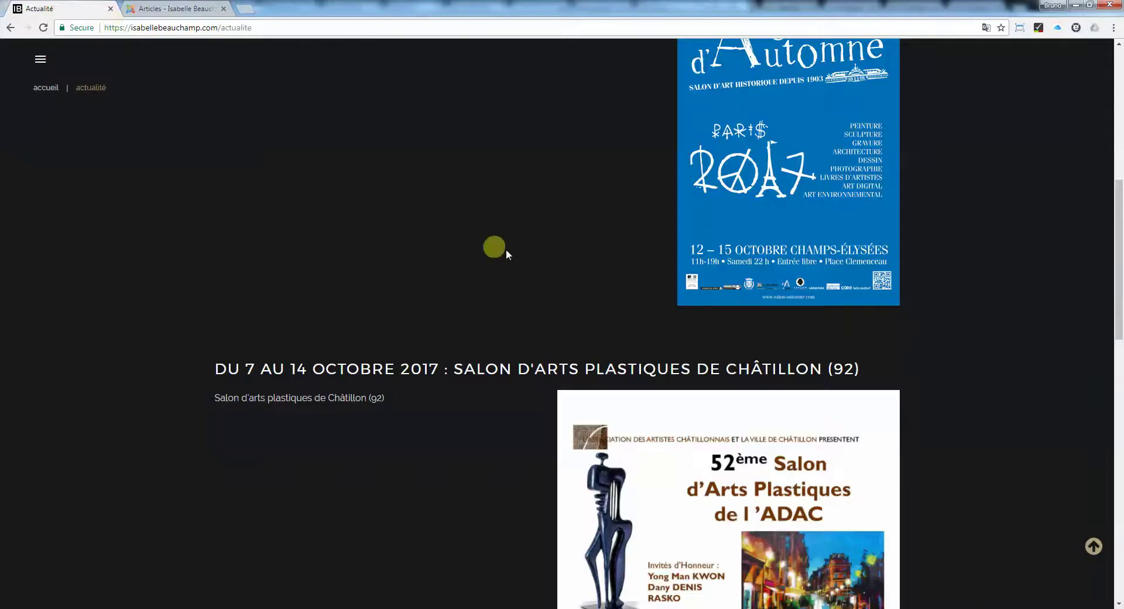
pyautogui.scroll(6, 505, 248)
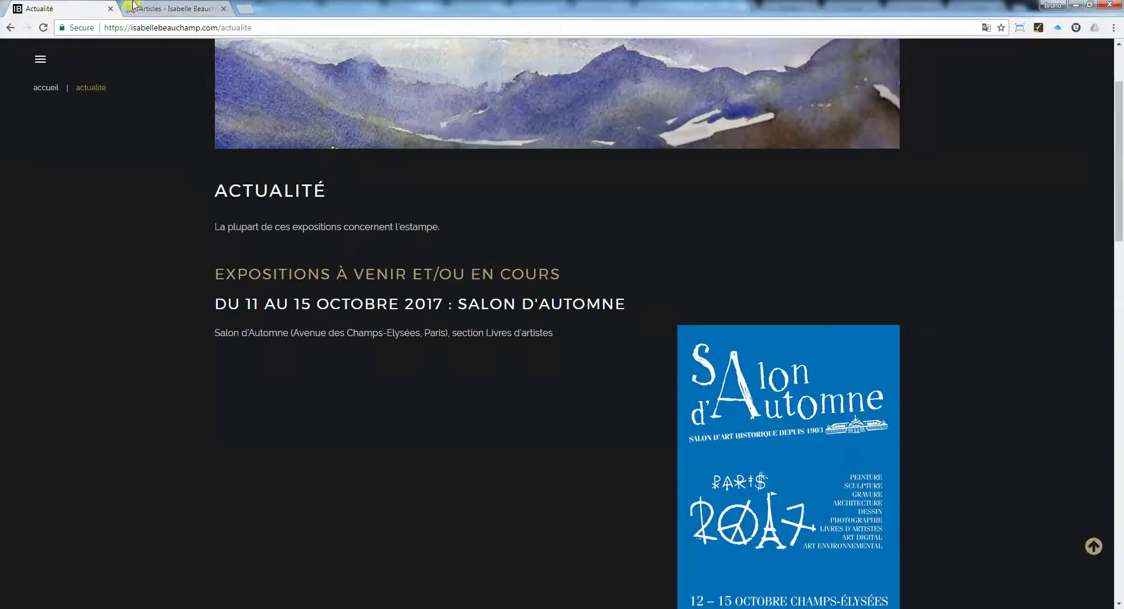
pyautogui.click(134, 6)
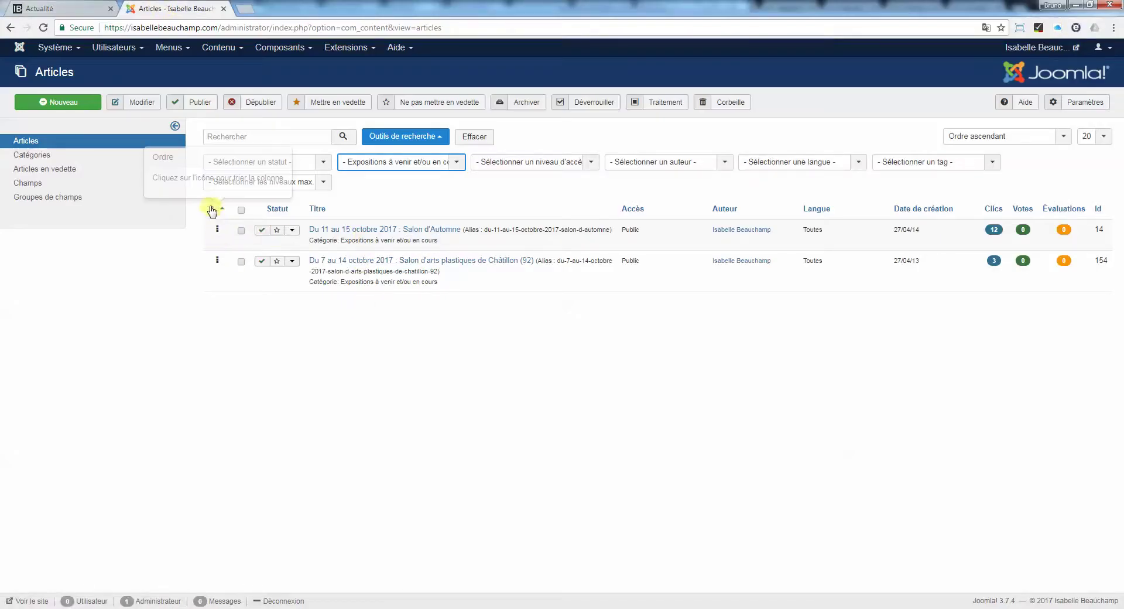
# Try to reorder the Salon d'Automne article within the list, checking against the exhibition sequence on the public page
pyautogui.moveTo(217, 230)
pyautogui.mouseDown()
pyautogui.moveTo(217, 296)
pyautogui.moveTo(221, 143)
pyautogui.moveTo(219, 234)
pyautogui.mouseUp()
pyautogui.click(70, 4)
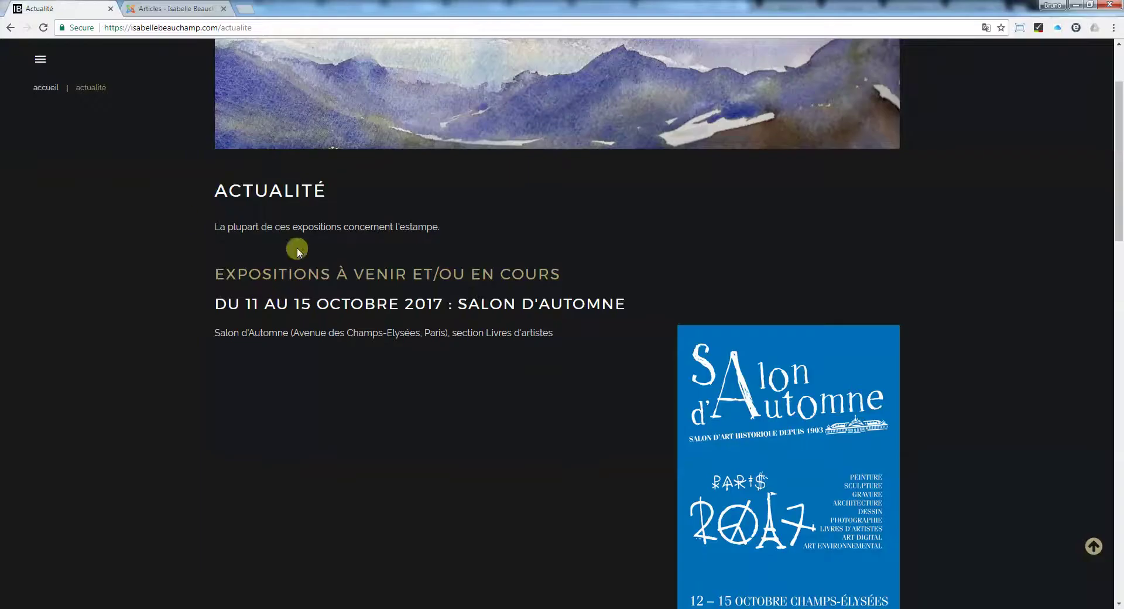
pyautogui.scroll(-5, 319, 251)
pyautogui.scroll(6, 289, 271)
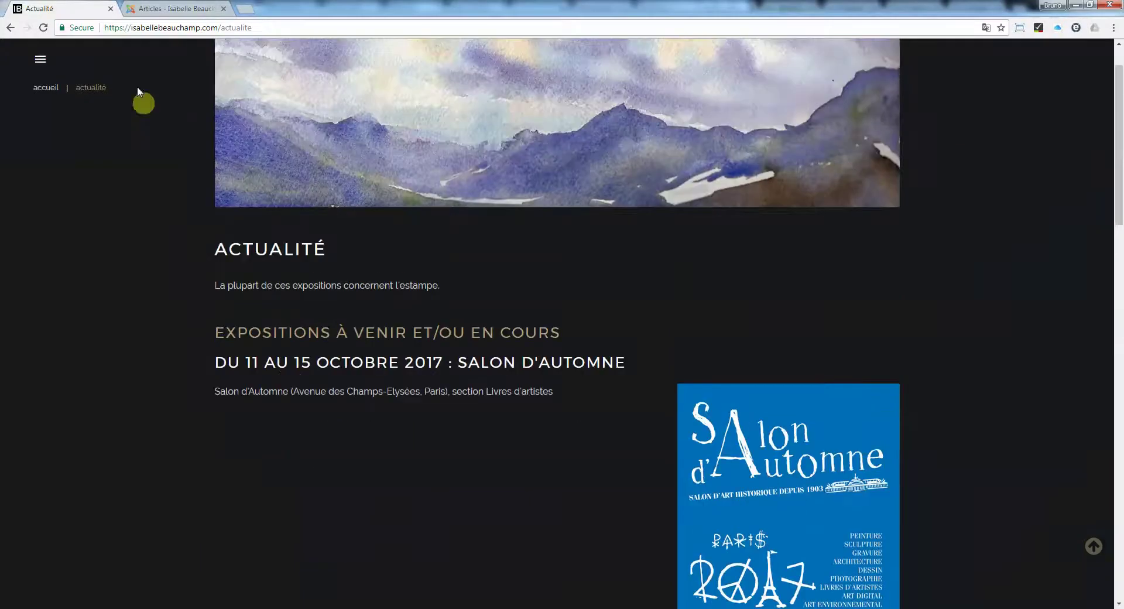
pyautogui.click(170, 10)
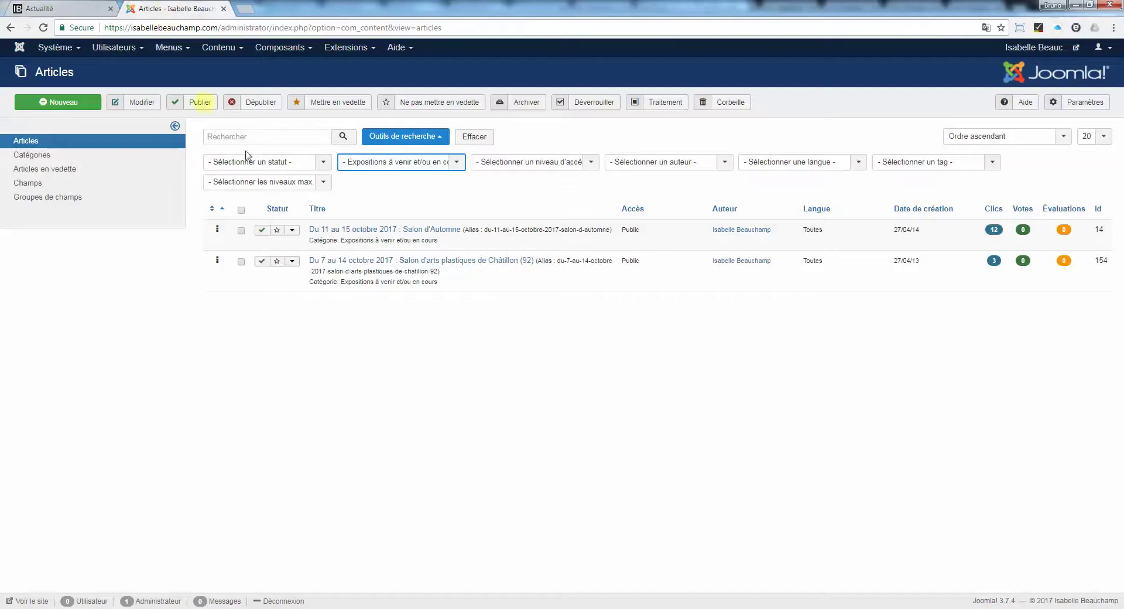
# Return to the public site and open its Contact page
pyautogui.click(43, 8)
pyautogui.scroll(1, 213, 148)
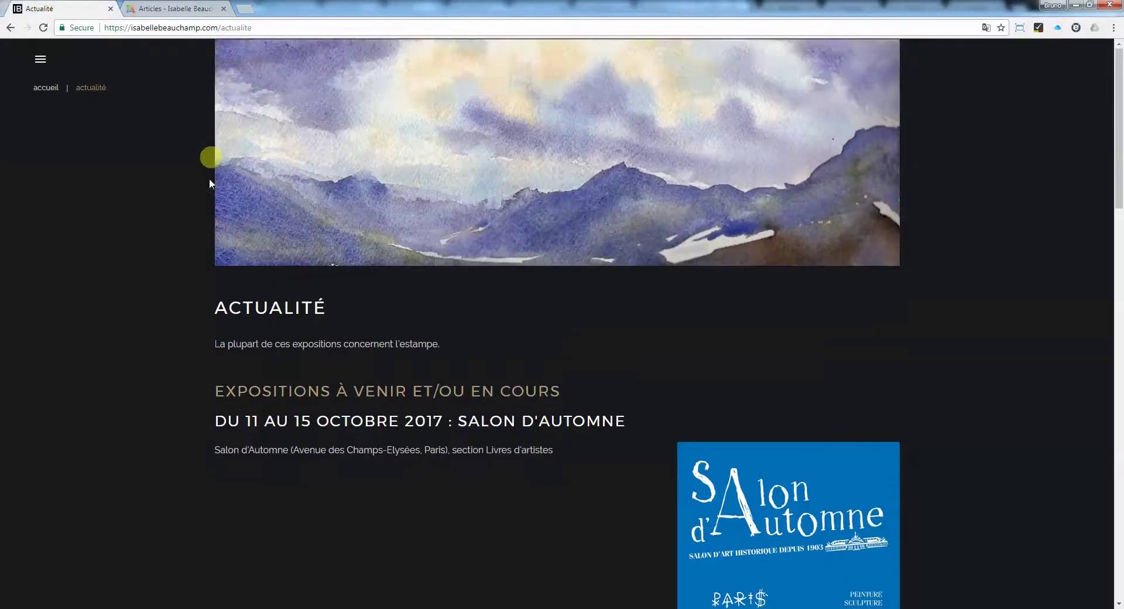
pyautogui.click(43, 62)
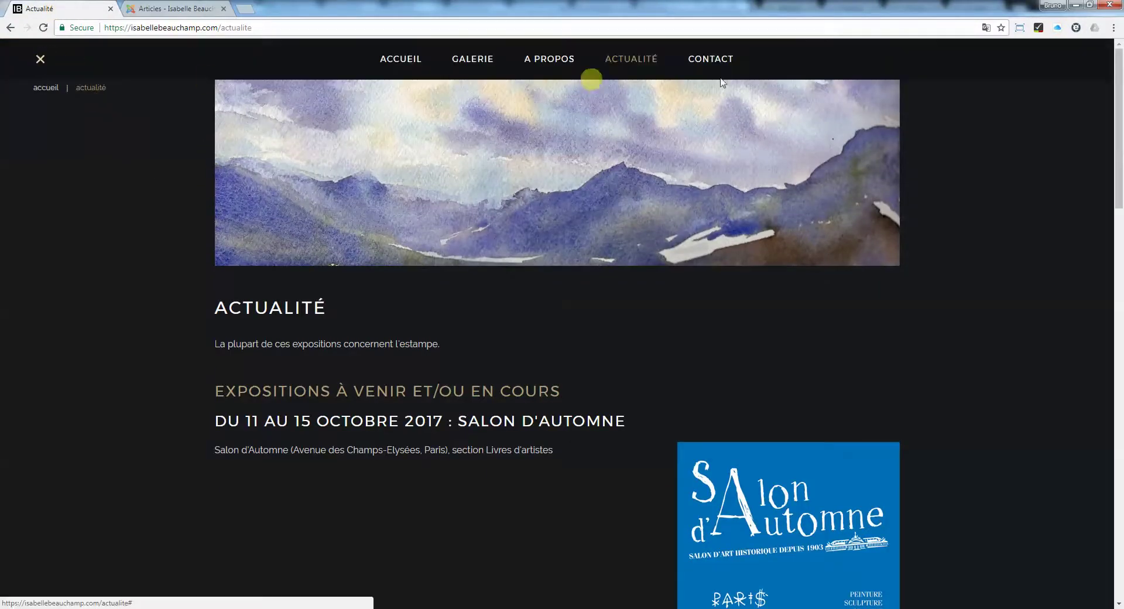
pyautogui.click(717, 63)
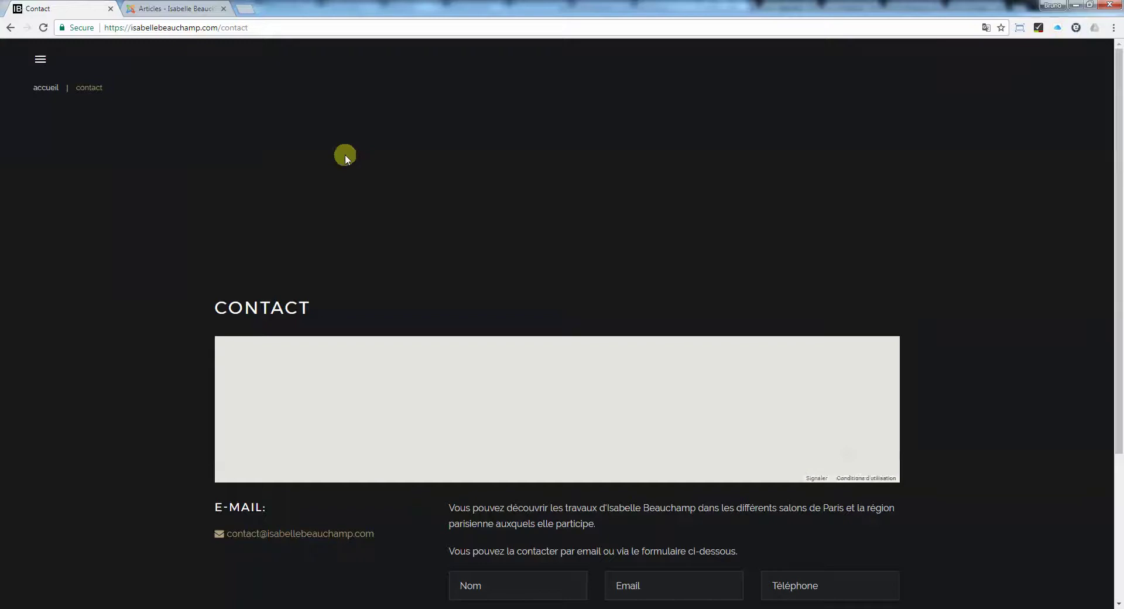
# Examine the Contact page's map, introductory text and contact form
pyautogui.scroll(-3, 345, 154)
pyautogui.scroll(-1, 78, 175)
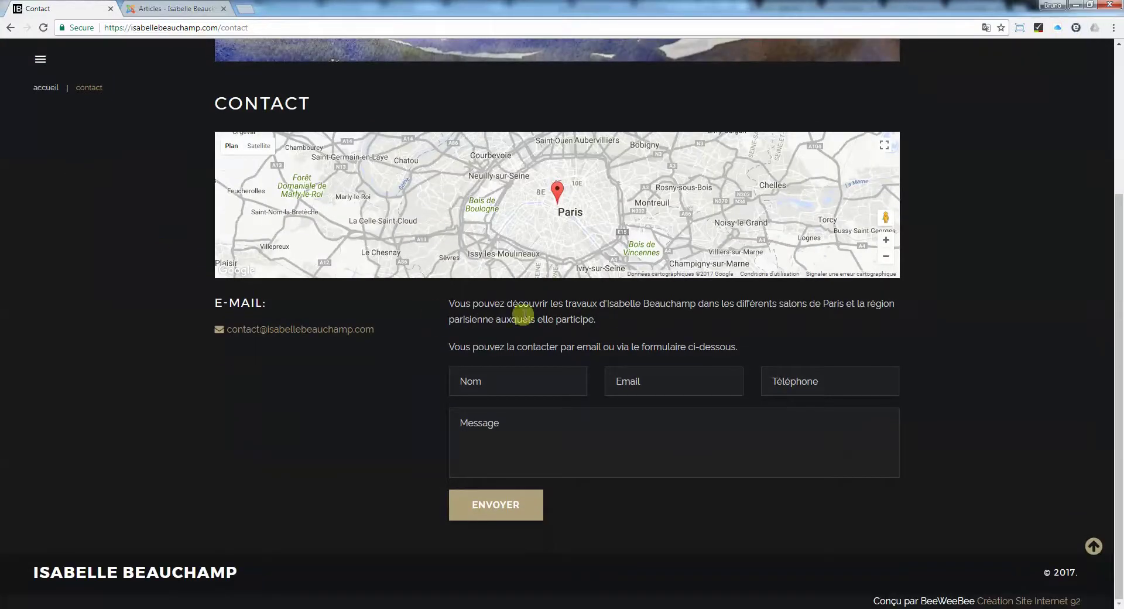
pyautogui.moveTo(449, 303); pyautogui.dragTo(654, 346)
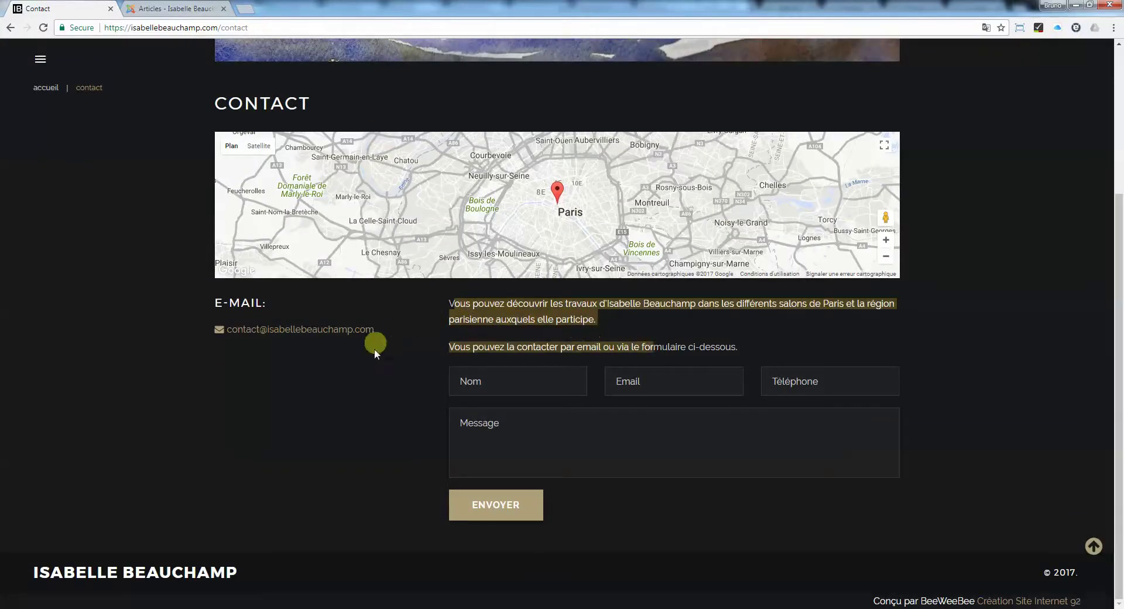
pyautogui.scroll(3, 374, 349)
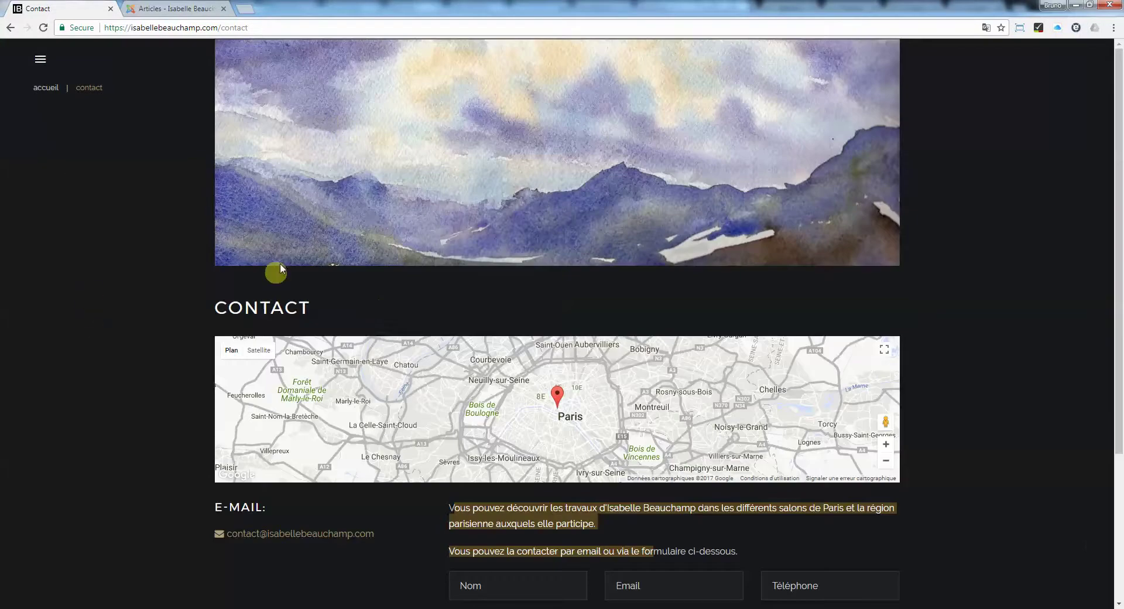
pyautogui.click(998, 420)
pyautogui.scroll(-2, 998, 421)
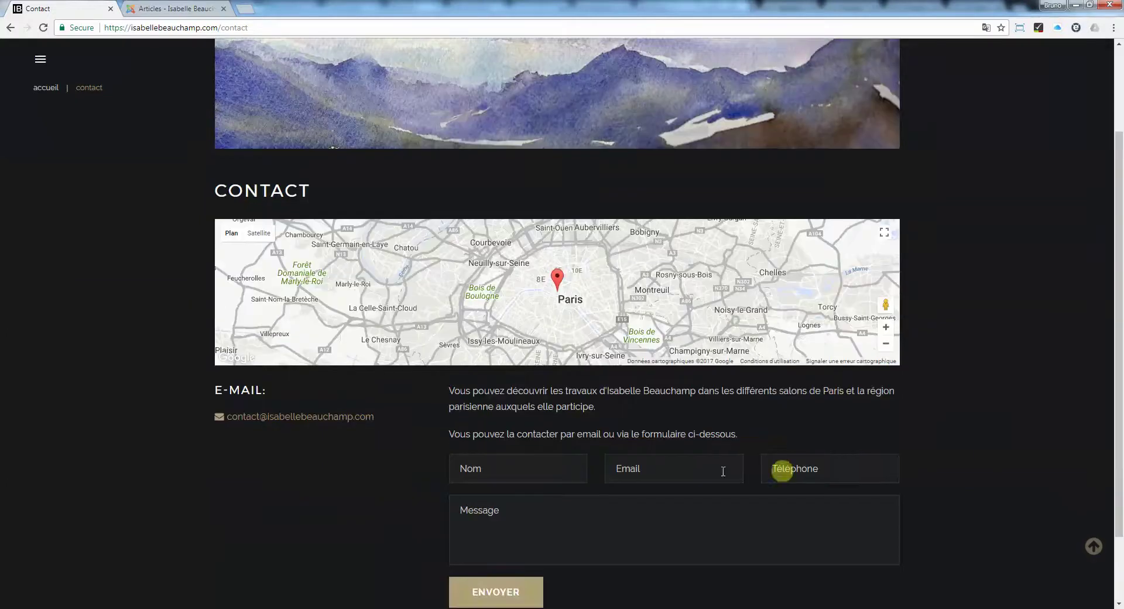
# Switch to the Joomla administration, open the artist's contact record and find the Contact page's introductory text in its miscellaneous information
pyautogui.moveTo(451, 394); pyautogui.dragTo(748, 428)
pyautogui.click(153, 7)
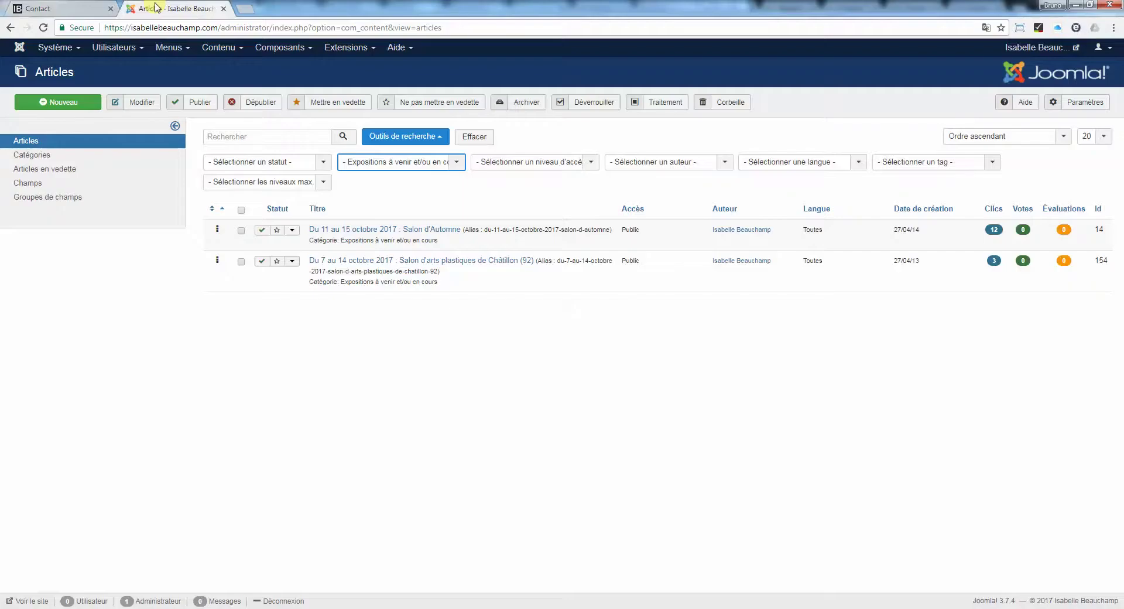
pyautogui.click(281, 50)
pyautogui.moveTo(307, 95)
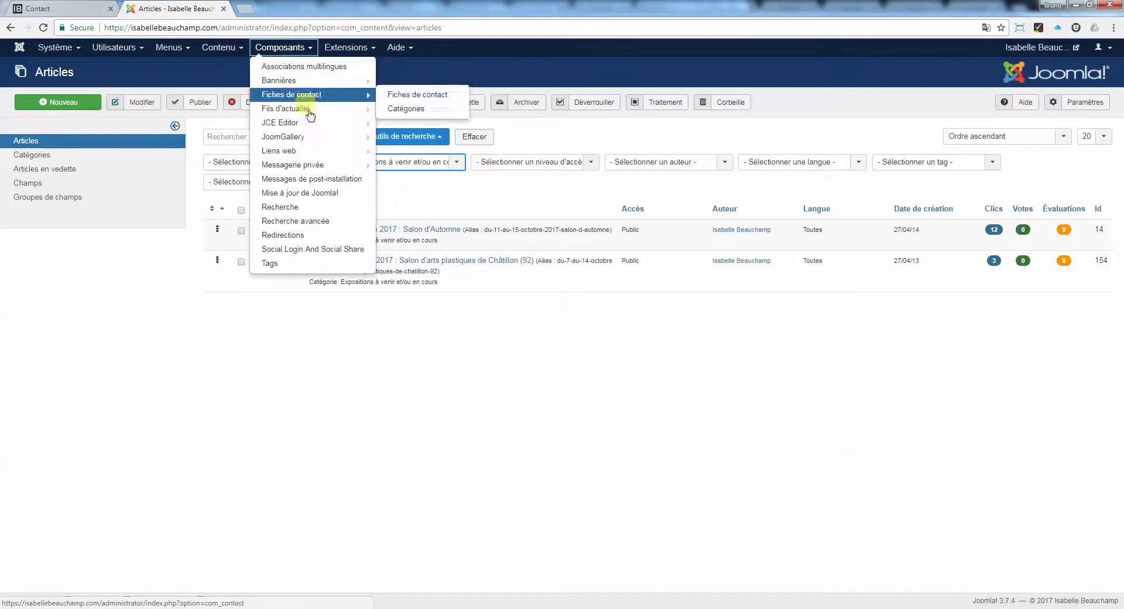
pyautogui.click(418, 96)
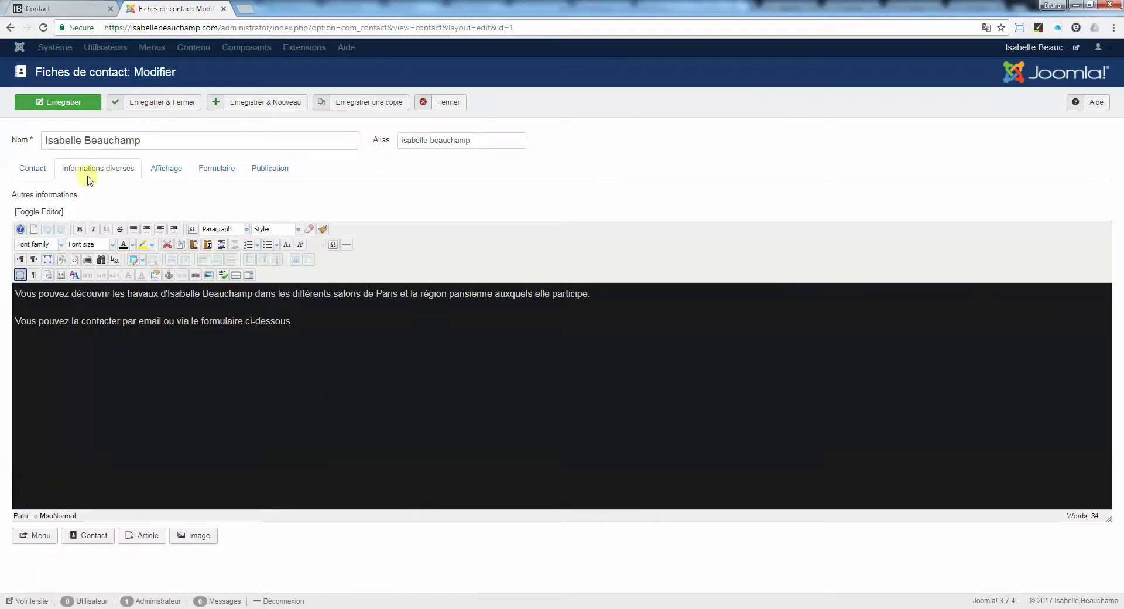
pyautogui.moveTo(294, 322); pyautogui.dragTo(4, 327)
pyautogui.click(296, 322)
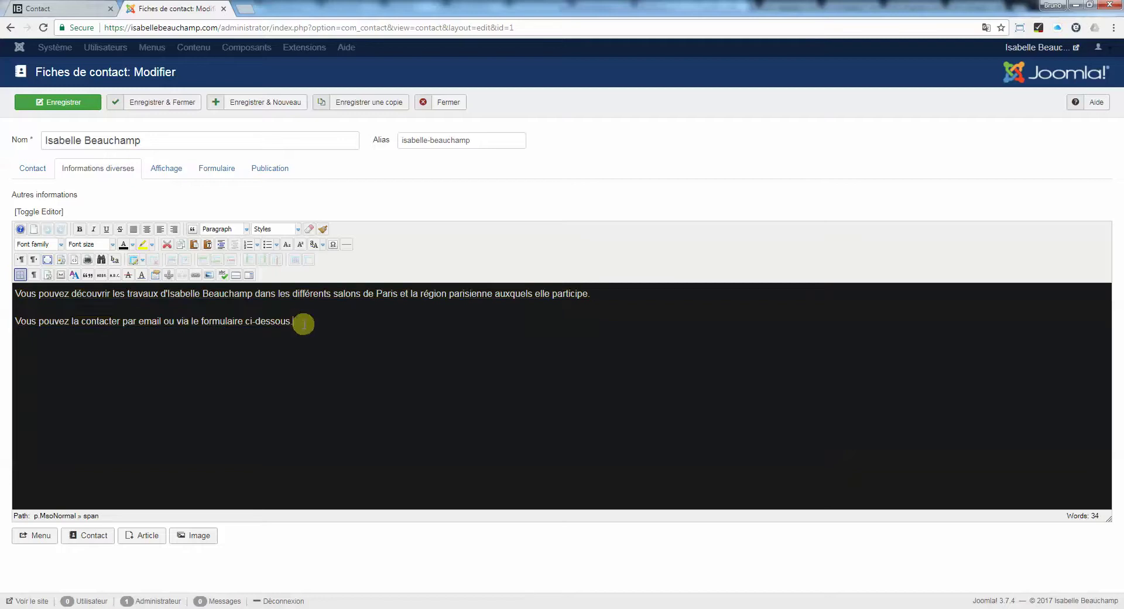
# Return to the public Contact page and check its introductory text, e-mail section and form against the contact record
pyautogui.click(76, 12)
pyautogui.click(423, 421)
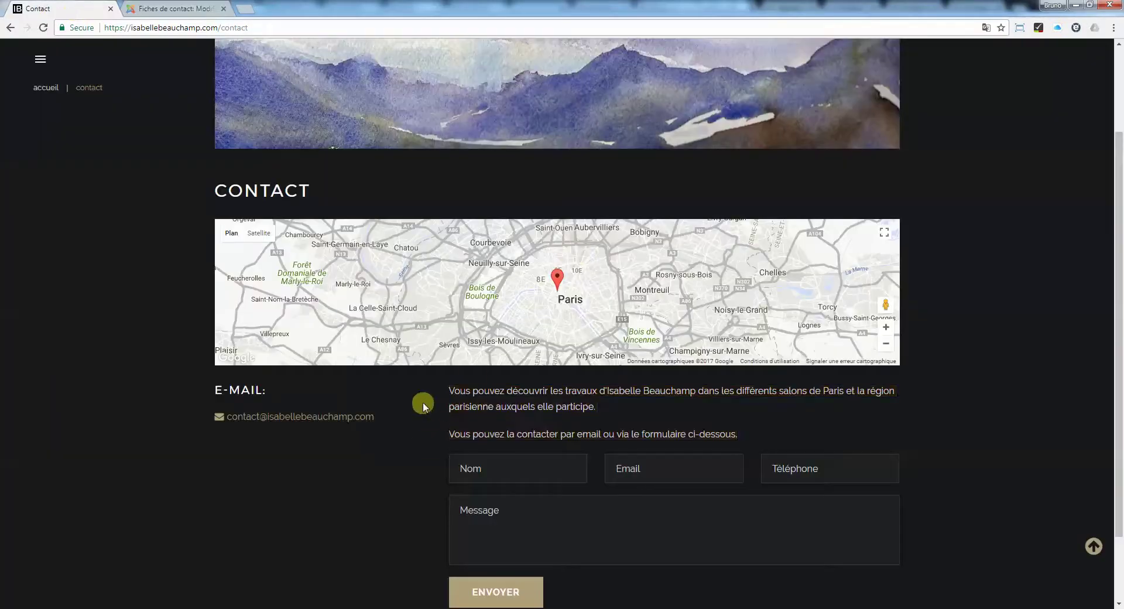
pyautogui.scroll(-2, 423, 402)
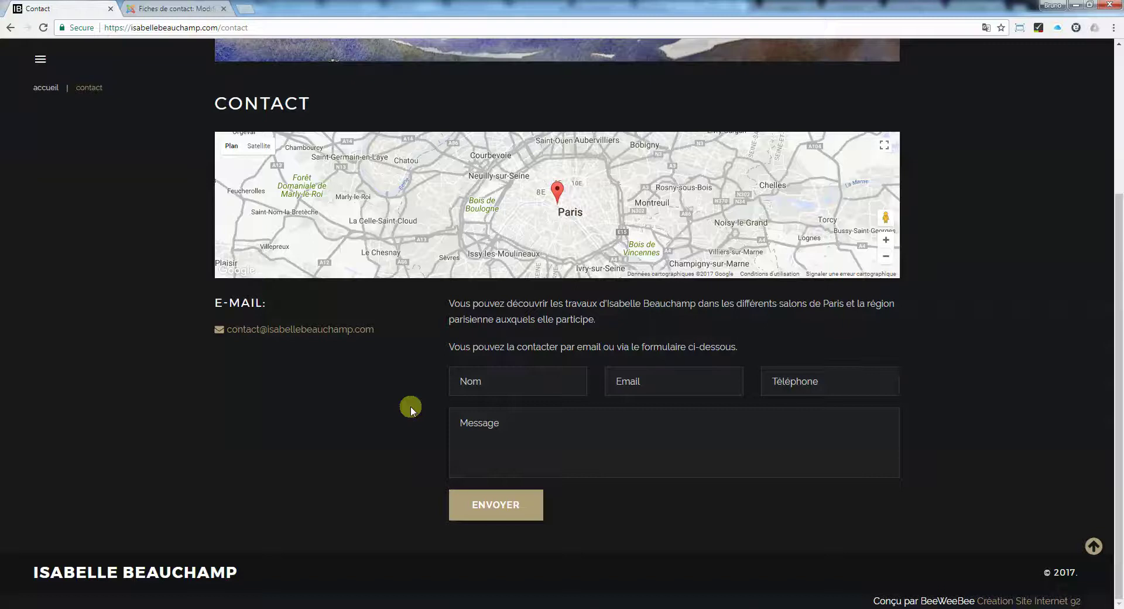
pyautogui.scroll(4, 409, 406)
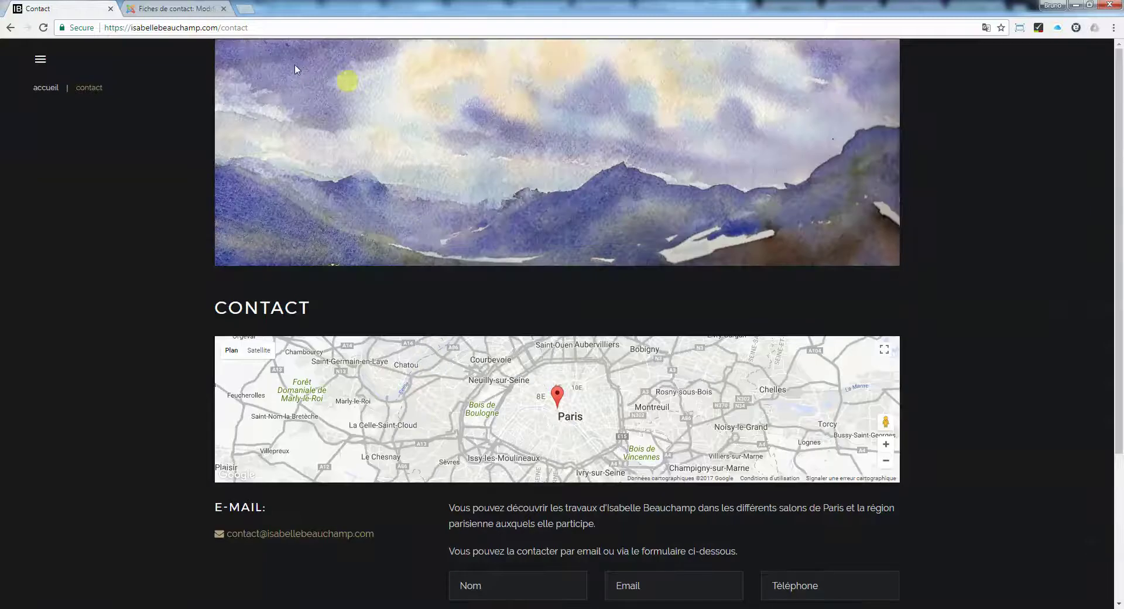
# Open the public Actualité page and review its upcoming exhibitions and the past exhibitions listed by year
pyautogui.click(39, 63)
pyautogui.moveTo(534, 61)
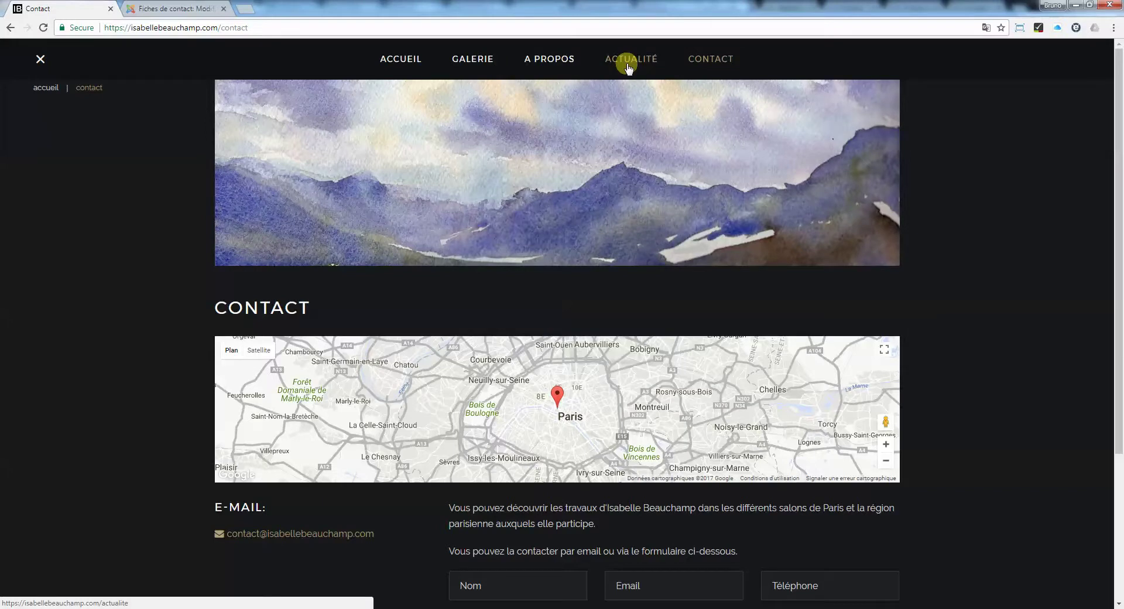
pyautogui.click(625, 61)
pyautogui.scroll(-10, 593, 301)
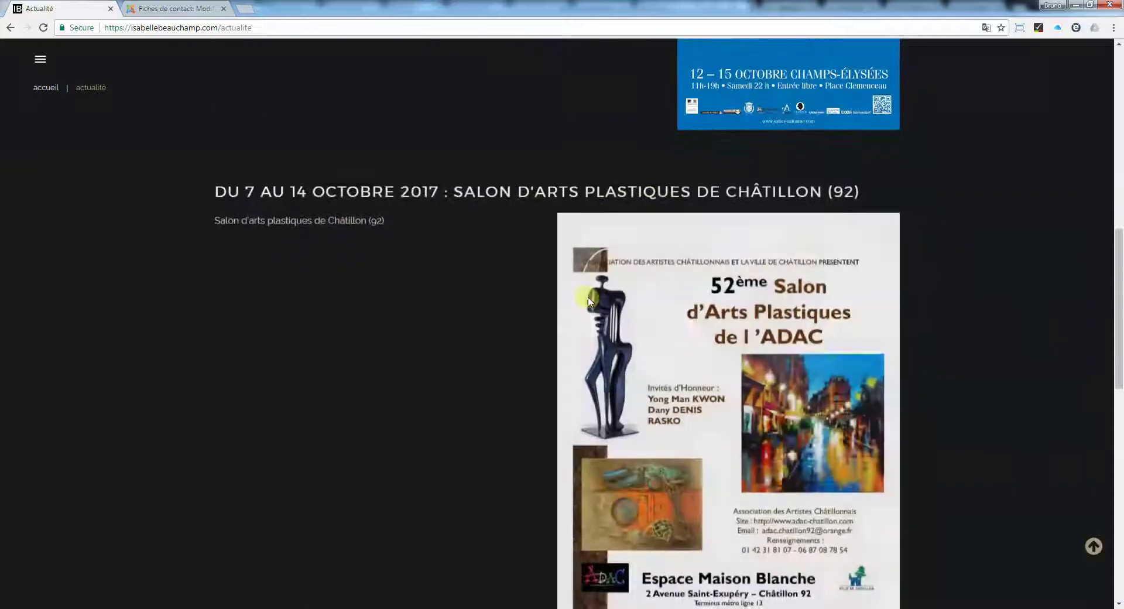
pyautogui.scroll(-15, 589, 301)
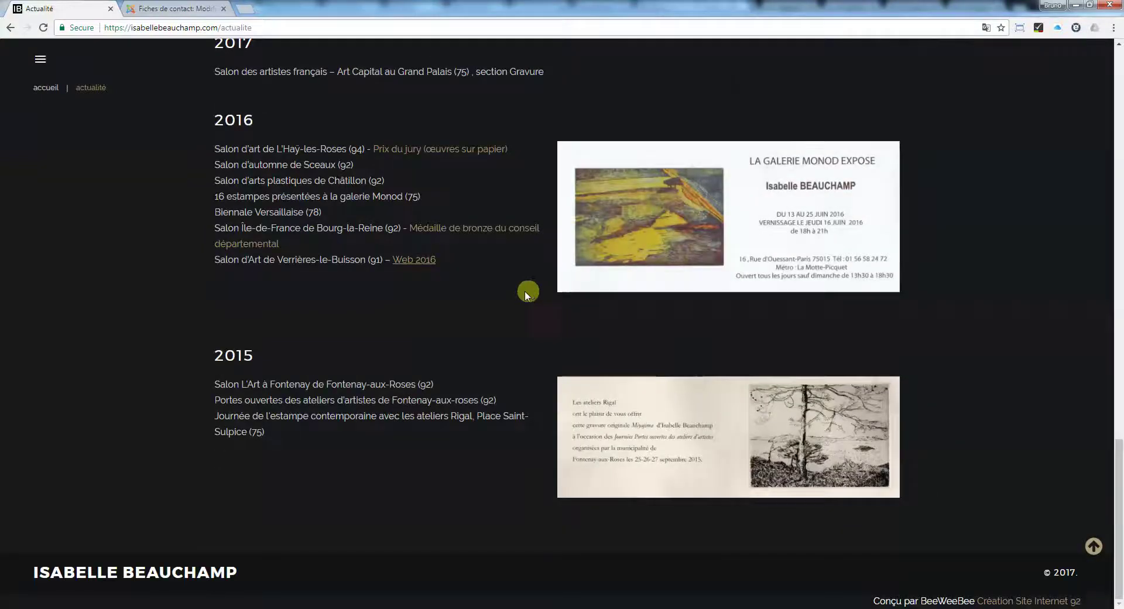
pyautogui.scroll(20, 506, 294)
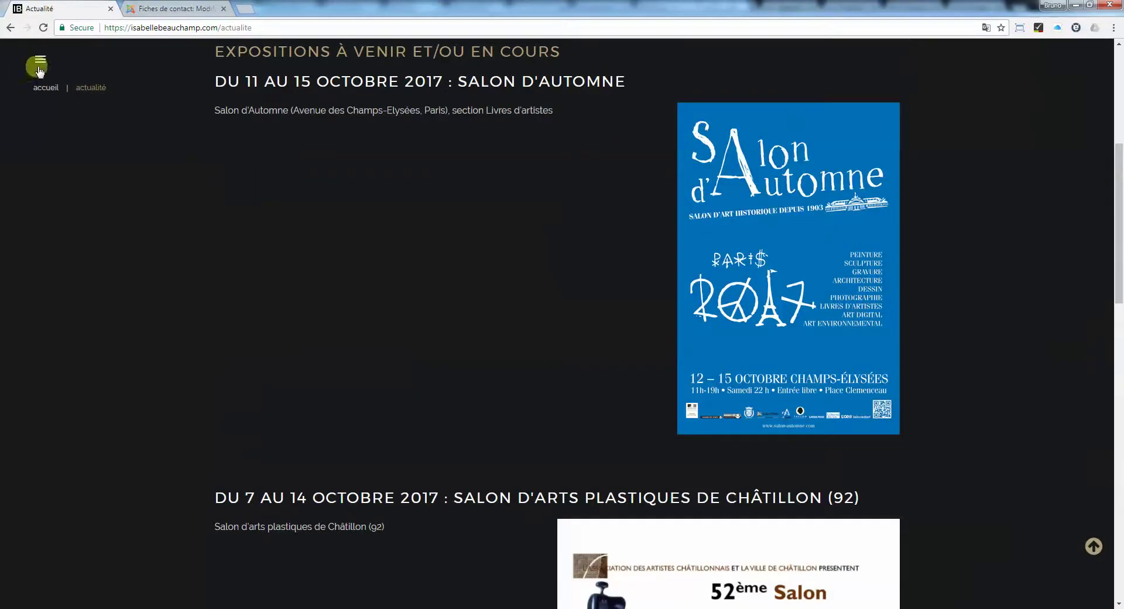
pyautogui.scroll(5, 484, 227)
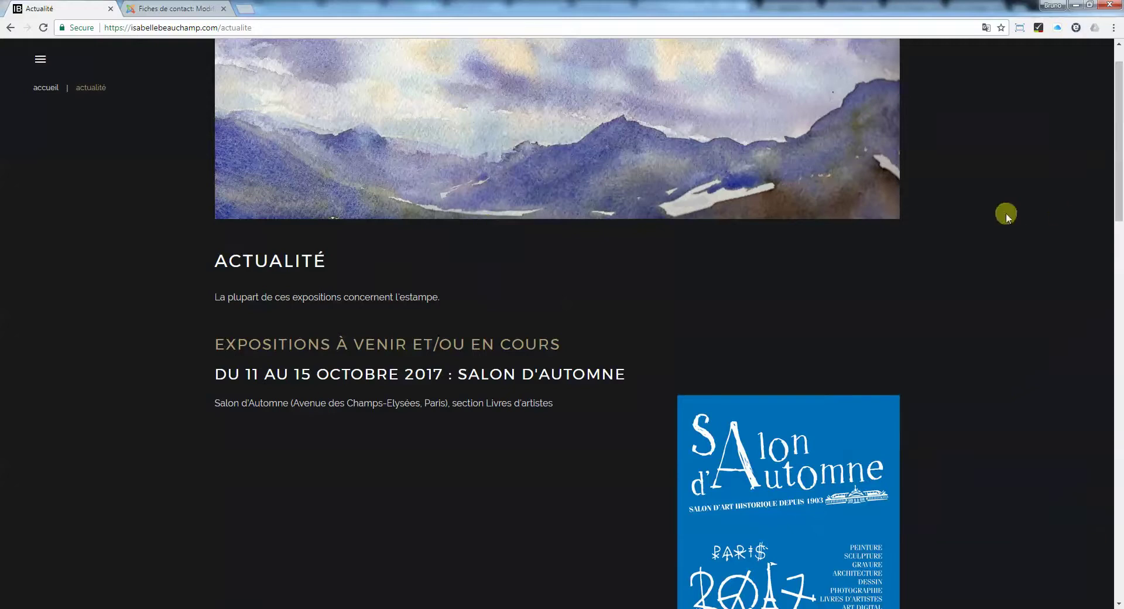
pyautogui.scroll(-5, 1006, 225)
pyautogui.scroll(6, 1006, 224)
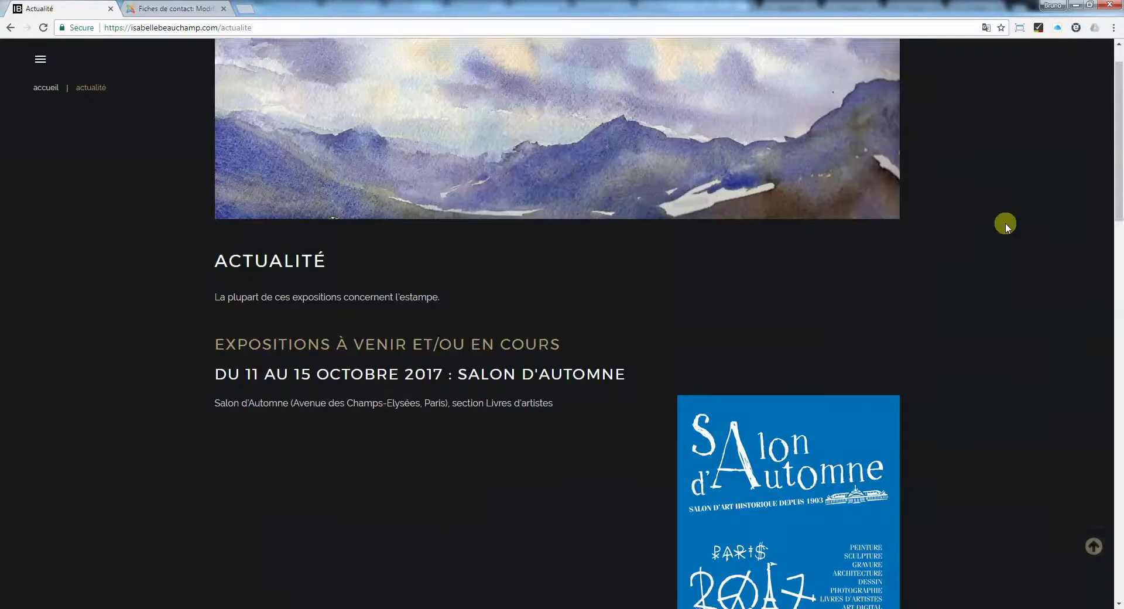